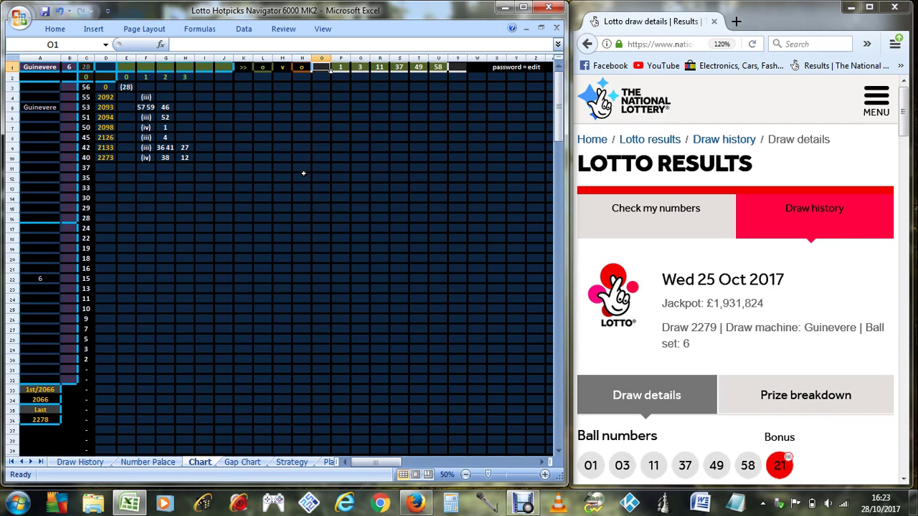
Step: Maximize the workbook window, select the drawn numbers in P1:U1 and enlarge the Chart sheet to 100% zoom
click(522, 7)
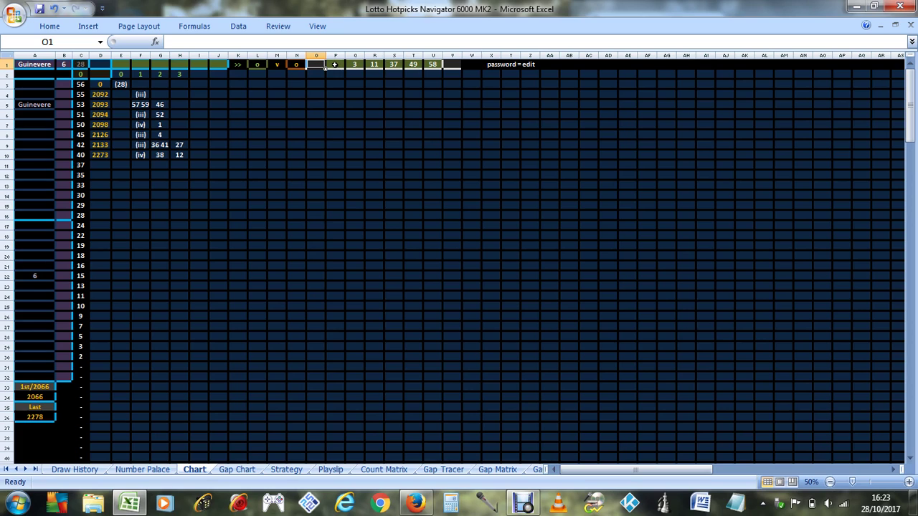
drag(334, 65, 427, 65)
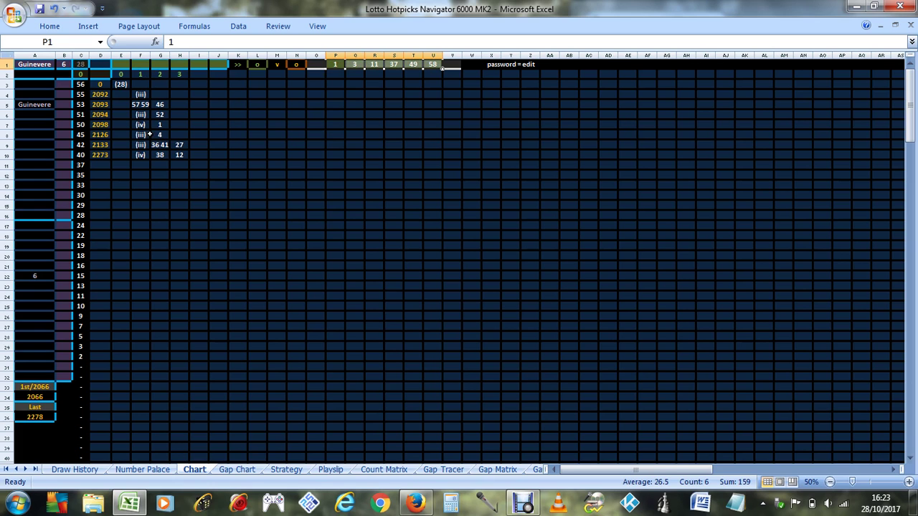
click(908, 482)
click(908, 481)
click(908, 482)
click(908, 482)
click(909, 482)
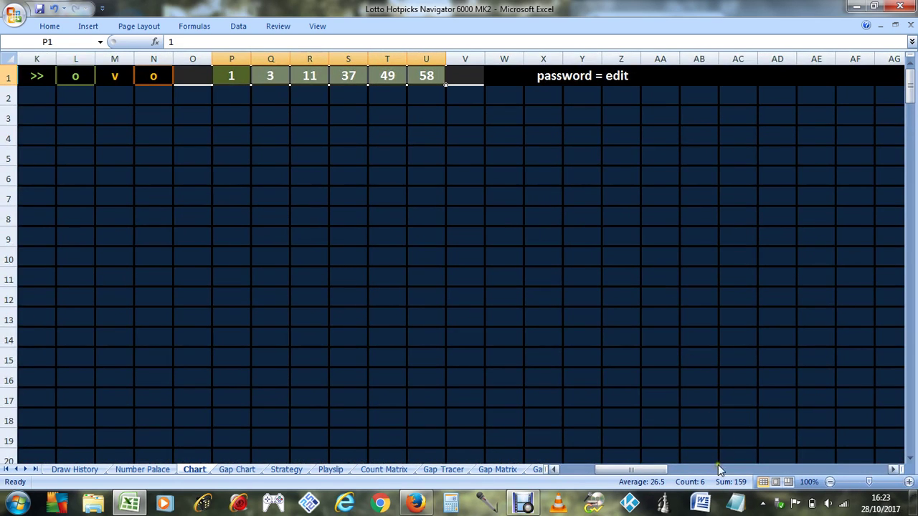
drag(654, 470, 618, 470)
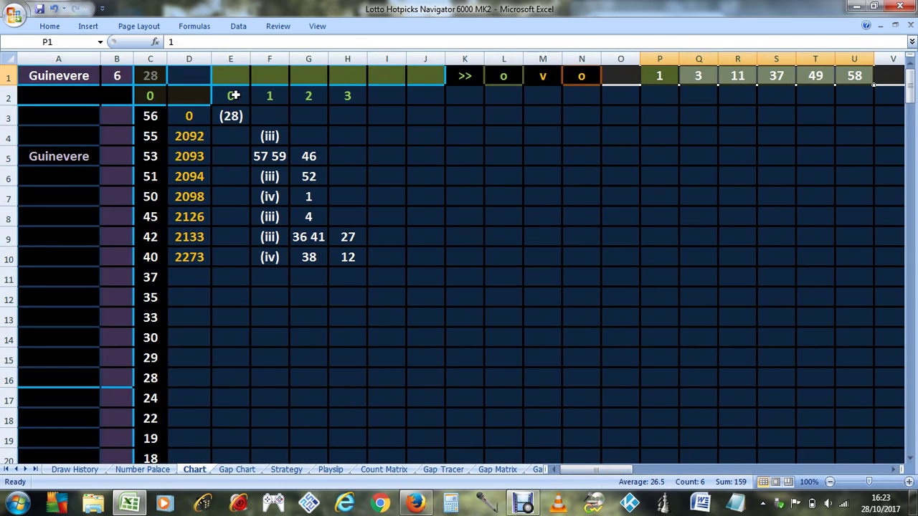
Step: Check cells C1 and A36 on the Chart sheet, and enter o in O1 to limit the chart to the drawn numbers
click(153, 79)
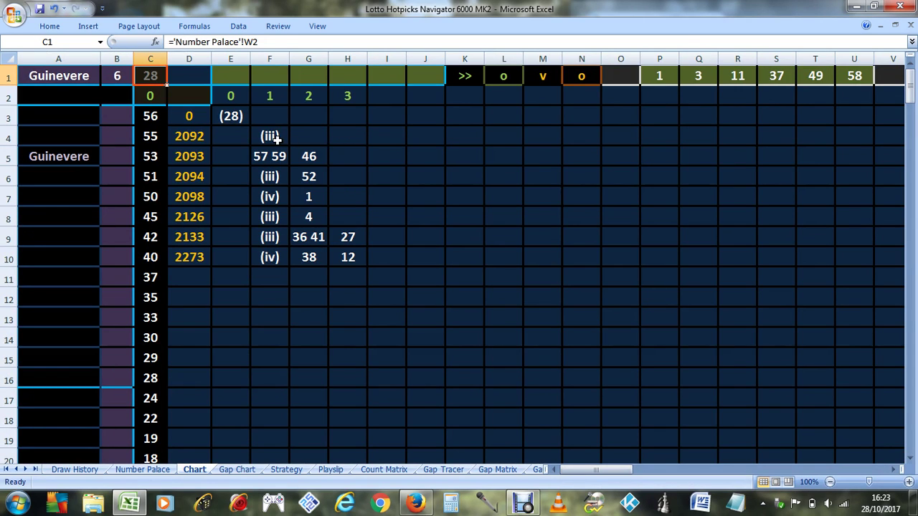
scroll(263, 201, down, 7)
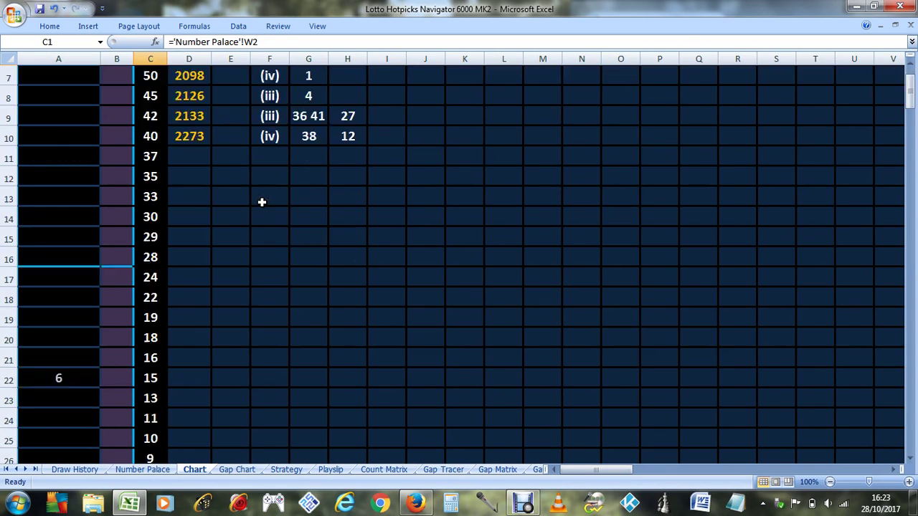
click(74, 358)
scroll(342, 238, up, 7)
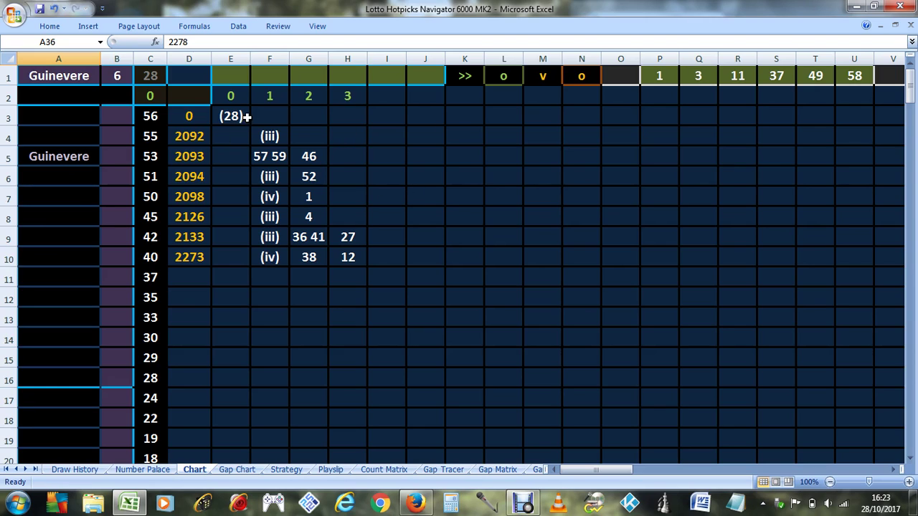
click(617, 75)
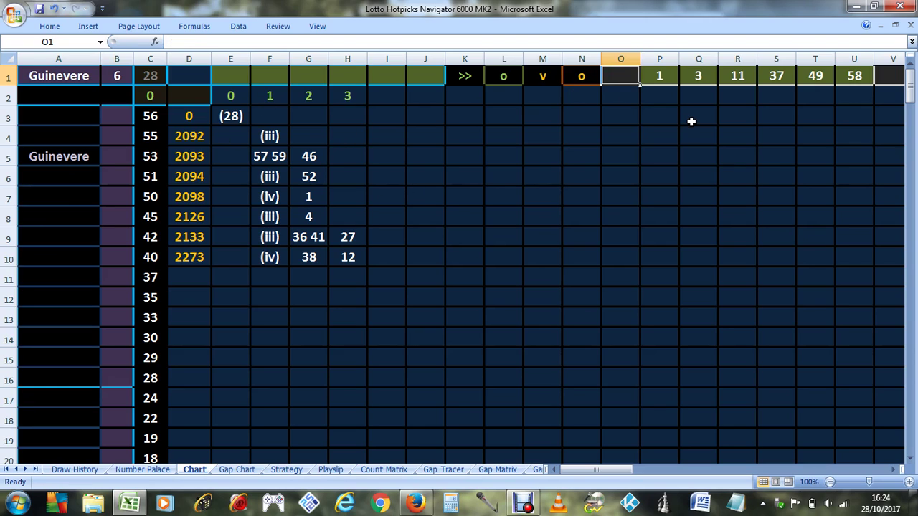
text(o)
key(Return)
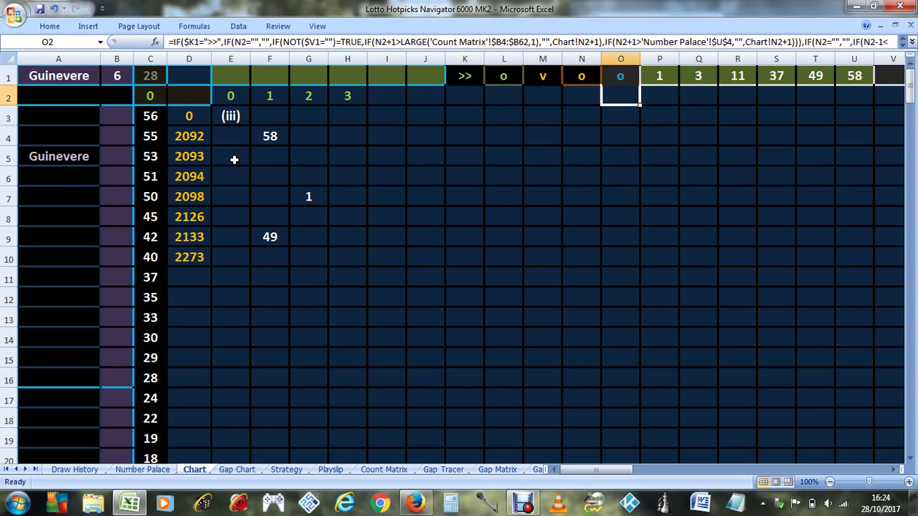
Step: Examine where the drawn numbers fall on the chart, checking cells F4, G7, F9 and E3
click(276, 142)
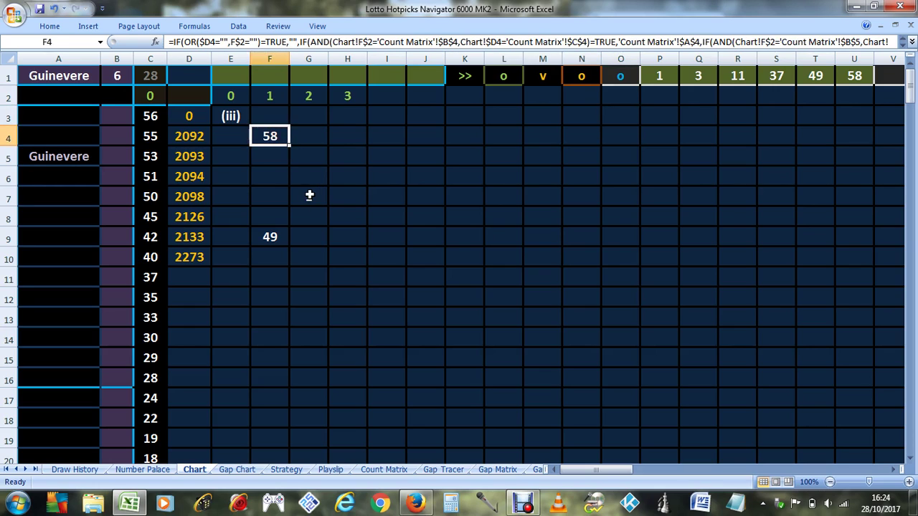
click(308, 195)
click(272, 231)
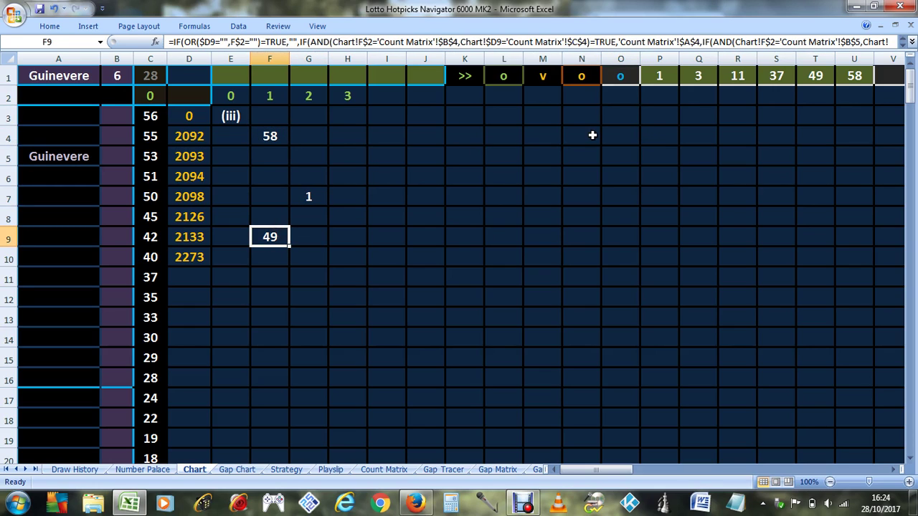
click(237, 117)
scroll(279, 107, down, 5)
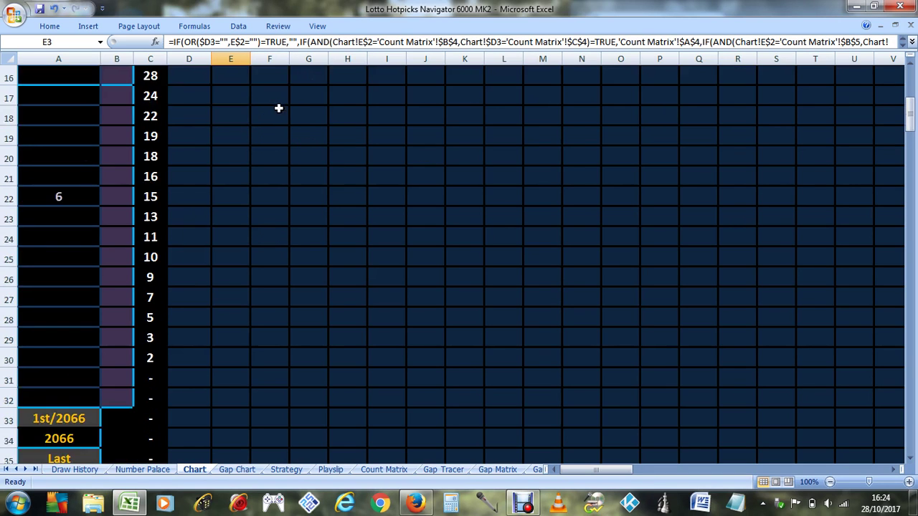
scroll(258, 122, up, 5)
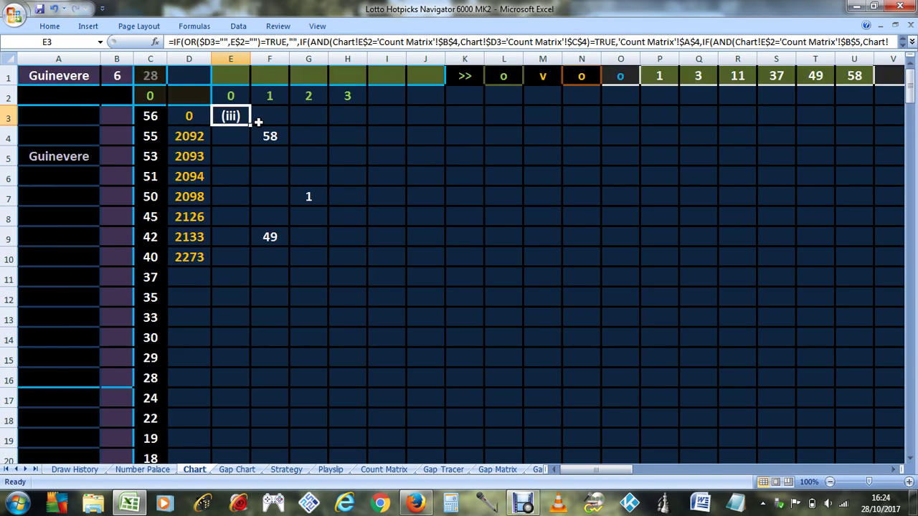
Step: Zoom the Chart sheet out to 60% and clear the ball set in B1 and the machine name in A1
click(829, 482)
click(829, 482)
click(829, 482)
click(829, 482)
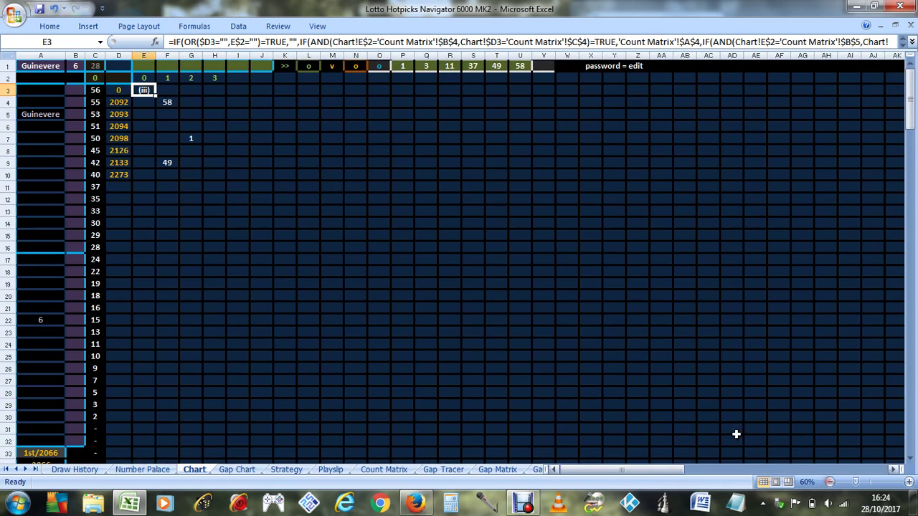
click(76, 65)
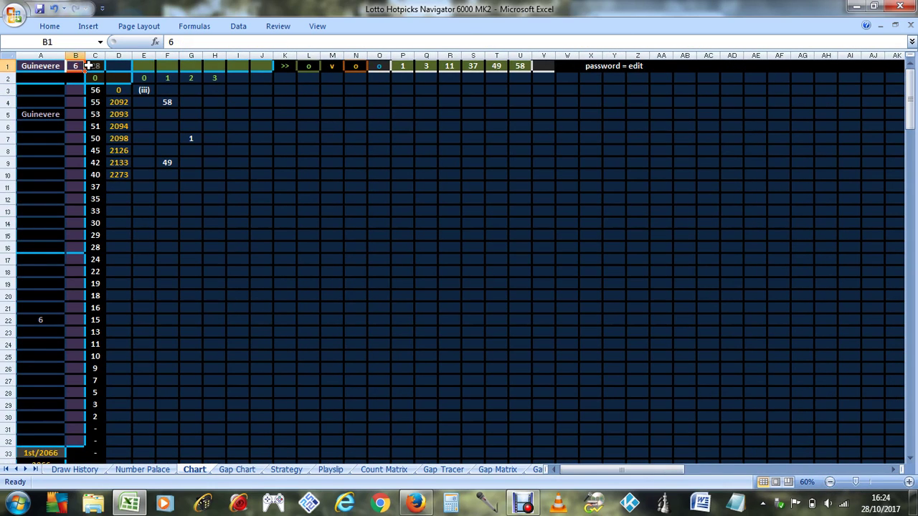
key(Delete)
key(Left)
key(Delete)
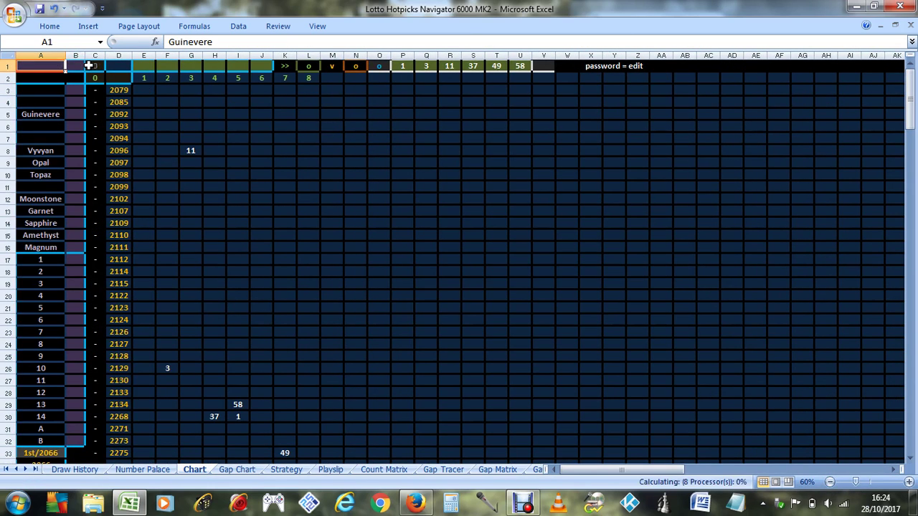
Step: Review the drawn numbers across all draws and clear the filter in O1 to chart every number
scroll(437, 162, down, 5)
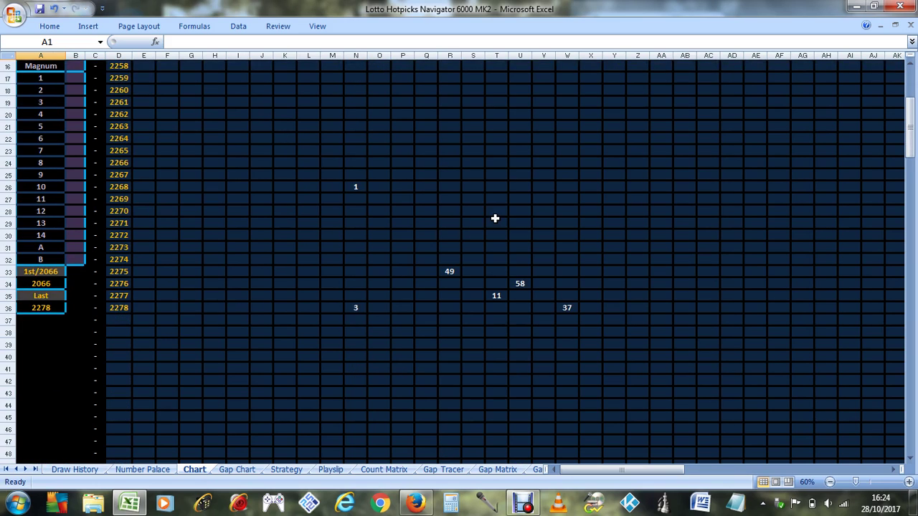
scroll(494, 217, up, 5)
click(380, 66)
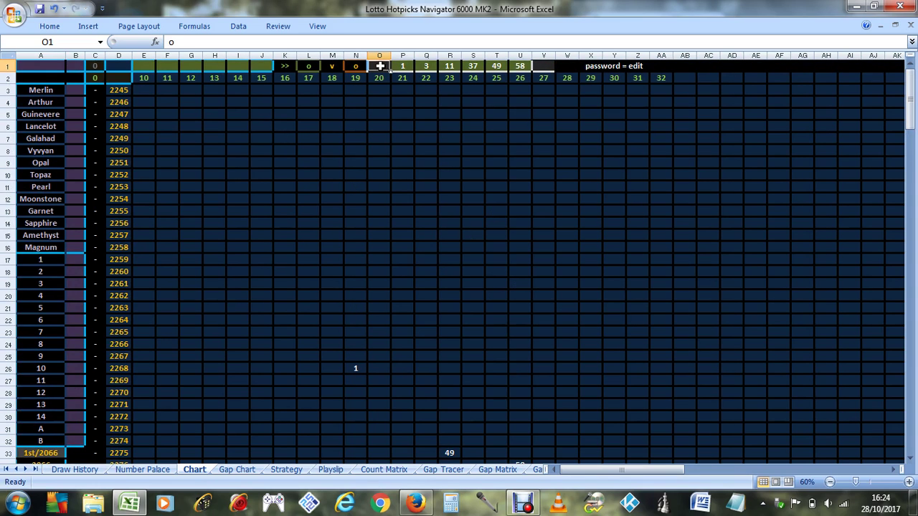
key(Delete)
scroll(535, 180, down, 7)
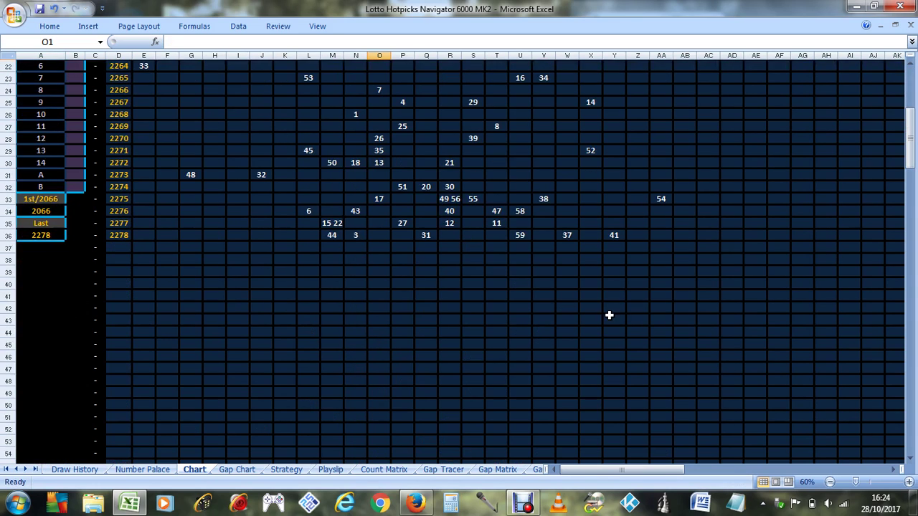
scroll(575, 245, up, 7)
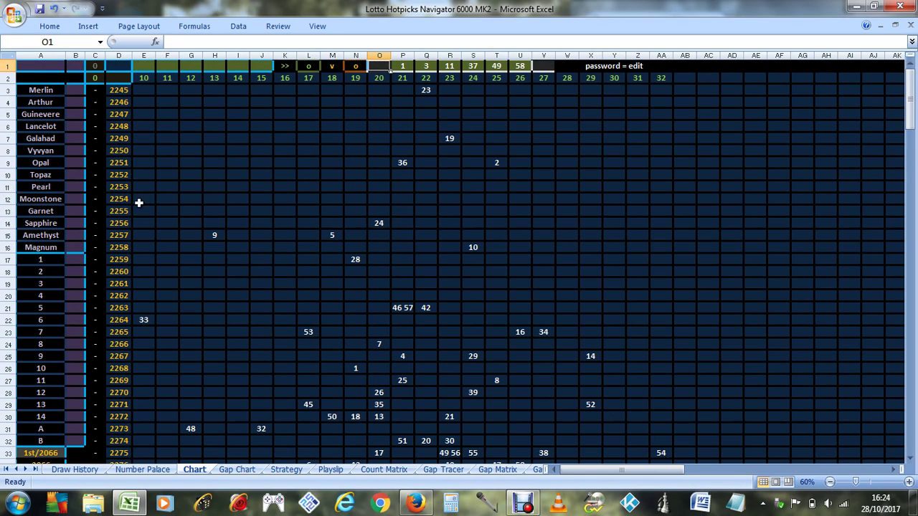
Step: Enter guinevere as the draw machine in cell A1, leaving the ball set blank
click(40, 64)
text(guinevere)
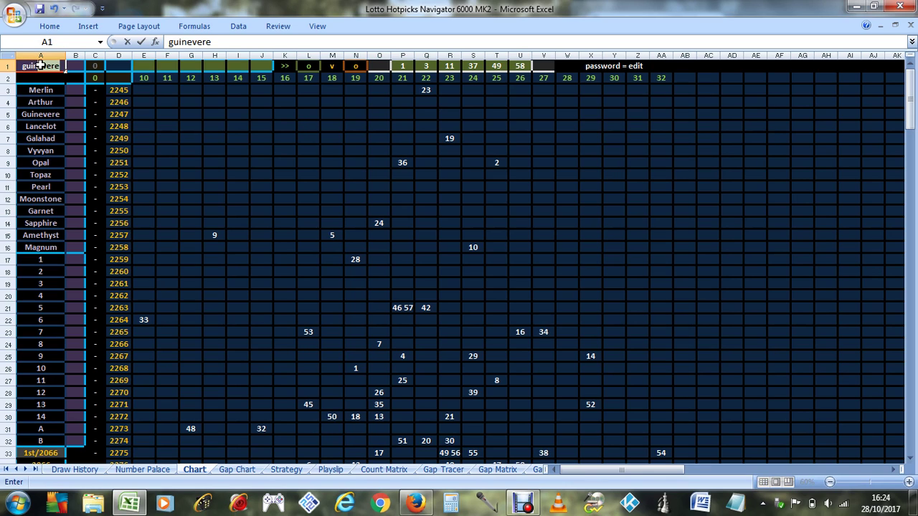
key(Return)
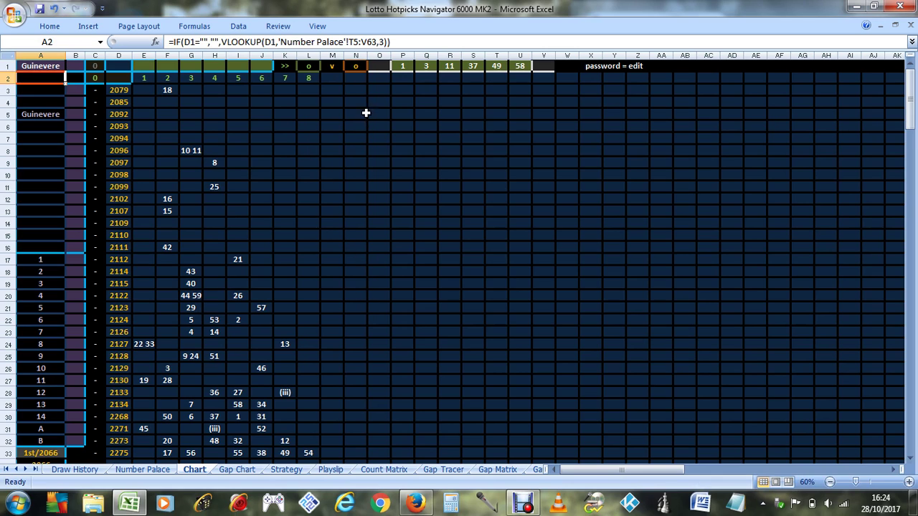
Step: Enter o in O1 to show only the drawn numbers on the Guinevere chart, and review their positions
click(381, 64)
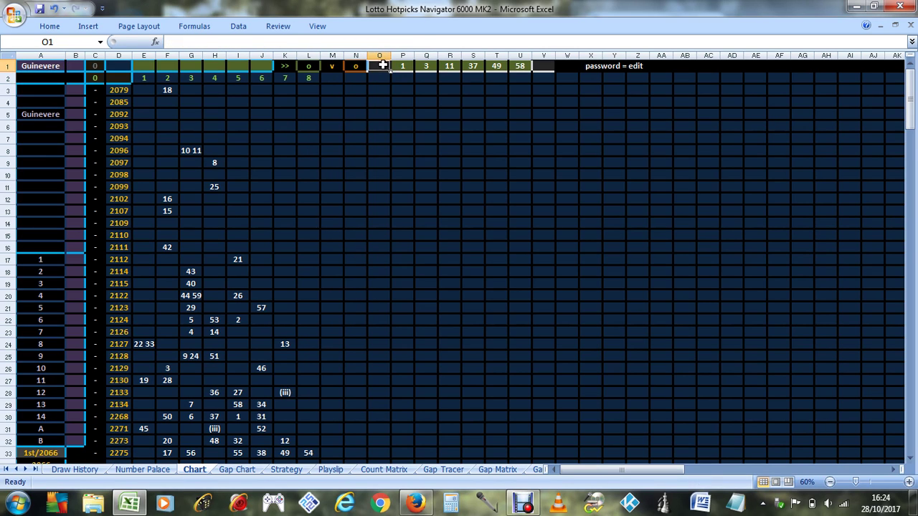
text(o)
key(Return)
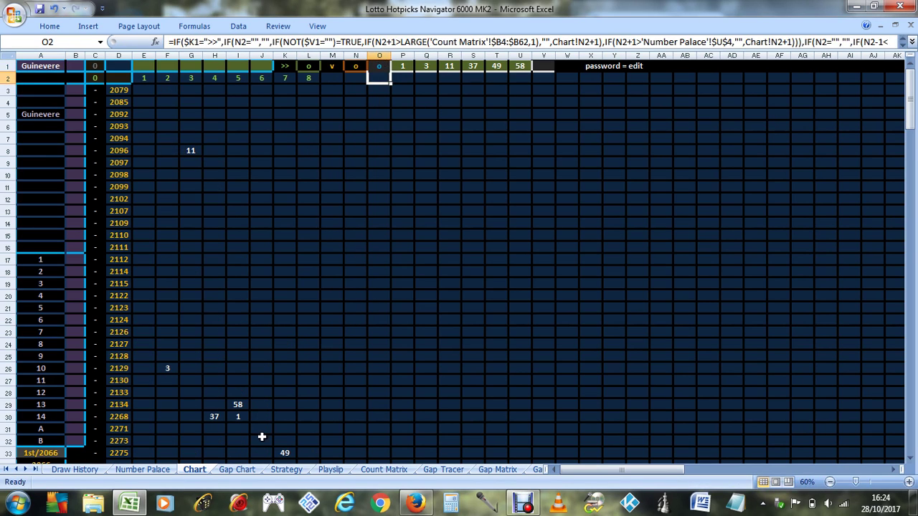
scroll(328, 286, down, 3)
scroll(324, 286, up, 3)
Step: Clear the filter in O1 and inspect the drawn numbers in cells G8 and K33 of the full chart
click(379, 66)
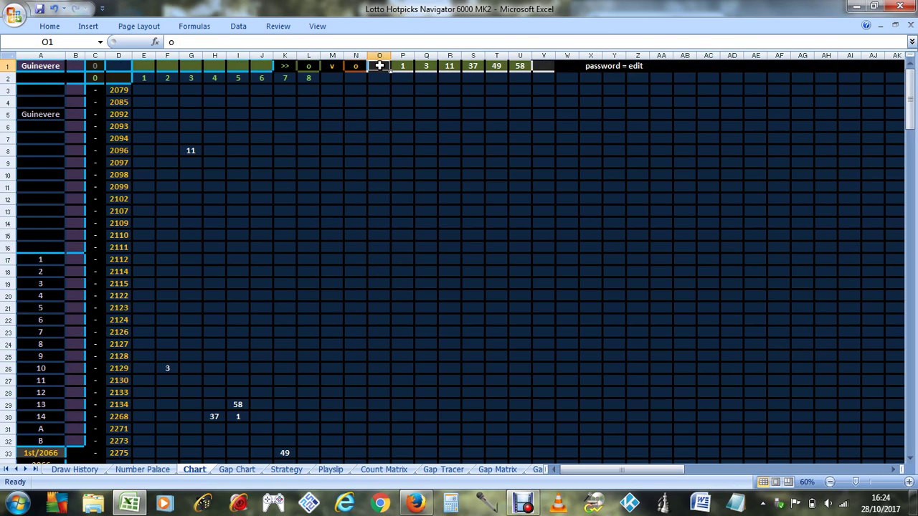
key(Delete)
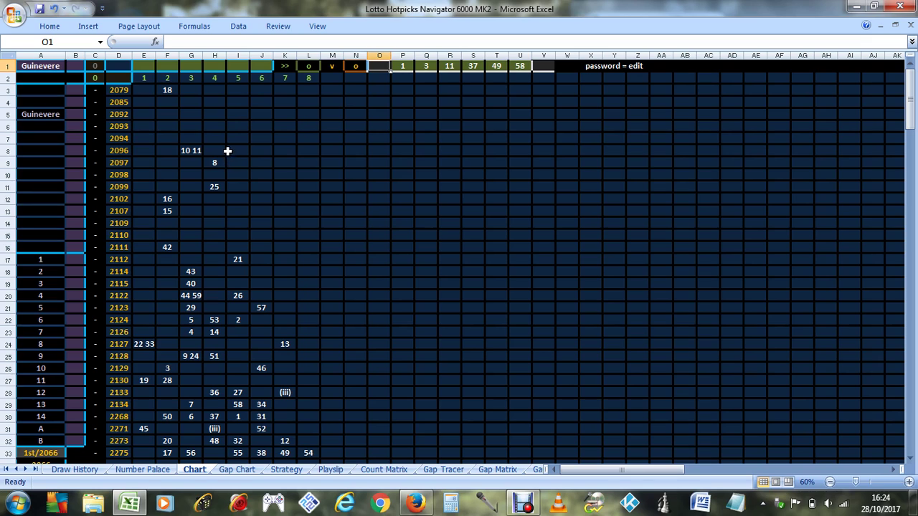
click(198, 151)
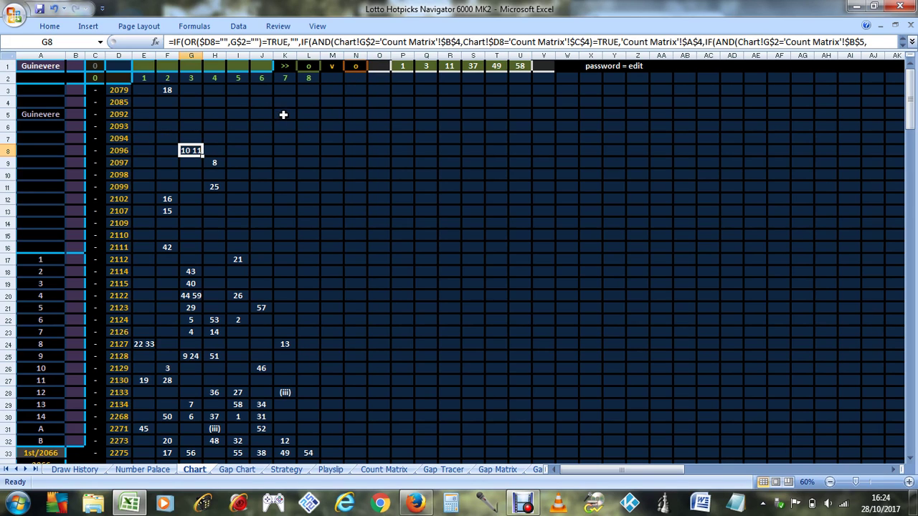
scroll(283, 113, down, 3)
click(285, 344)
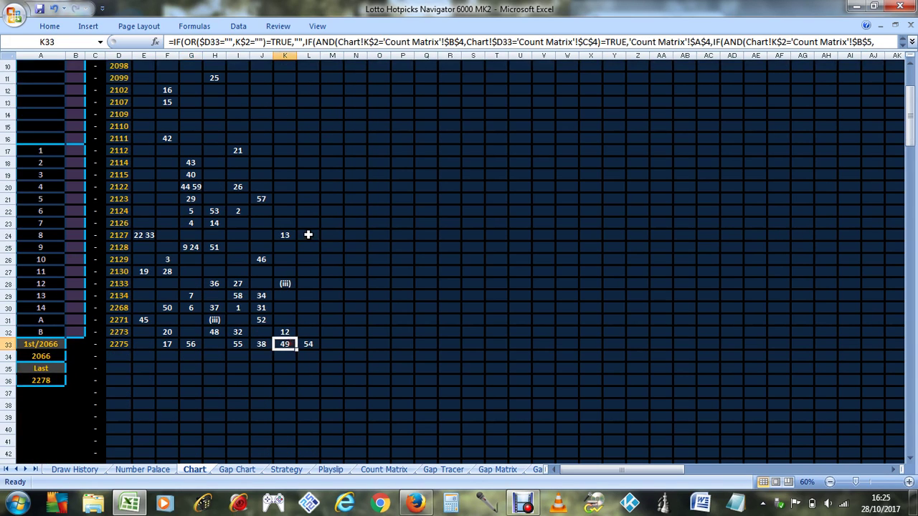
scroll(308, 231, up, 3)
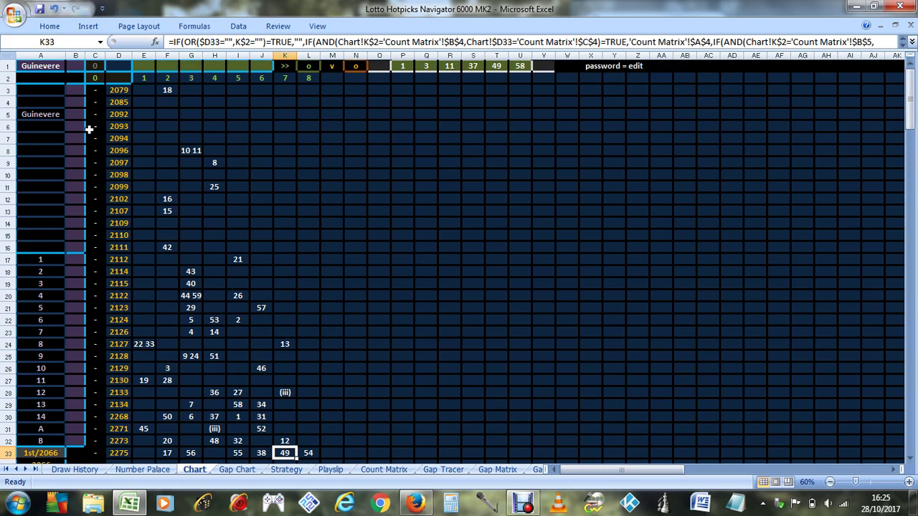
Step: Clear the machine name in A1 and set the ball set in B1 to 6
click(60, 70)
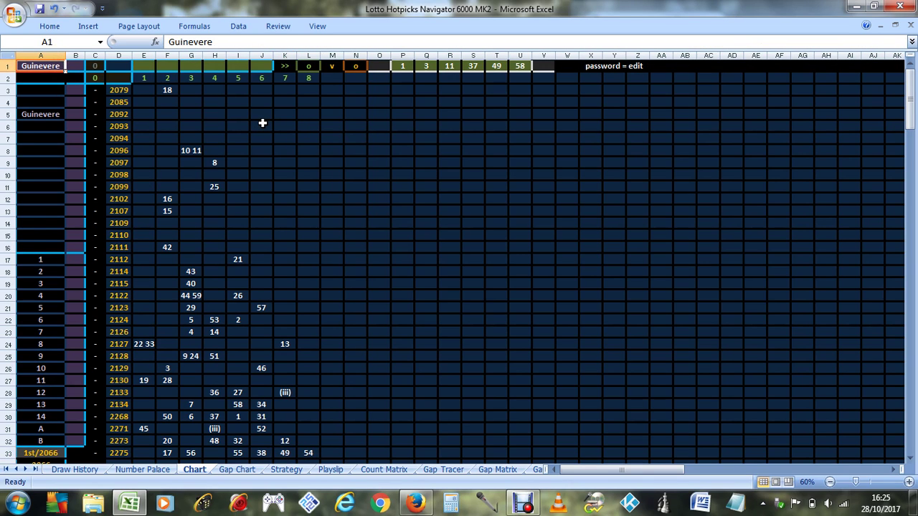
key(Delete)
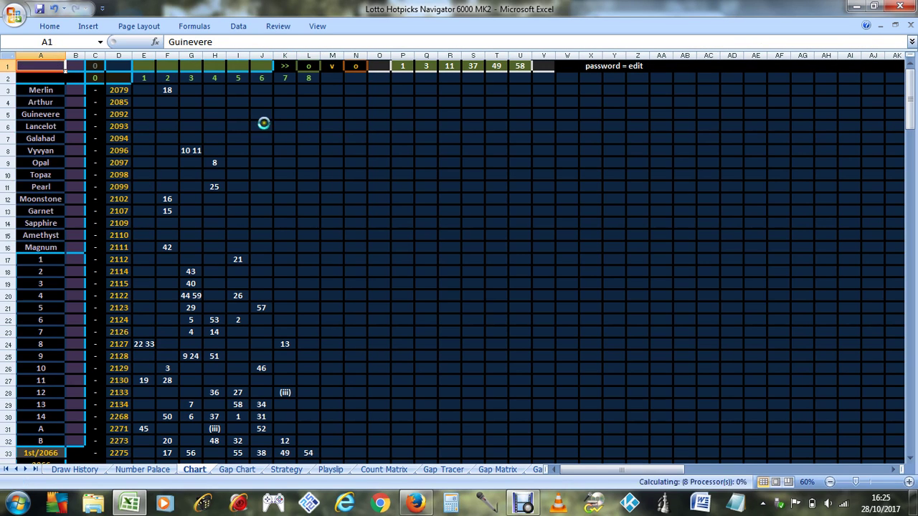
click(75, 65)
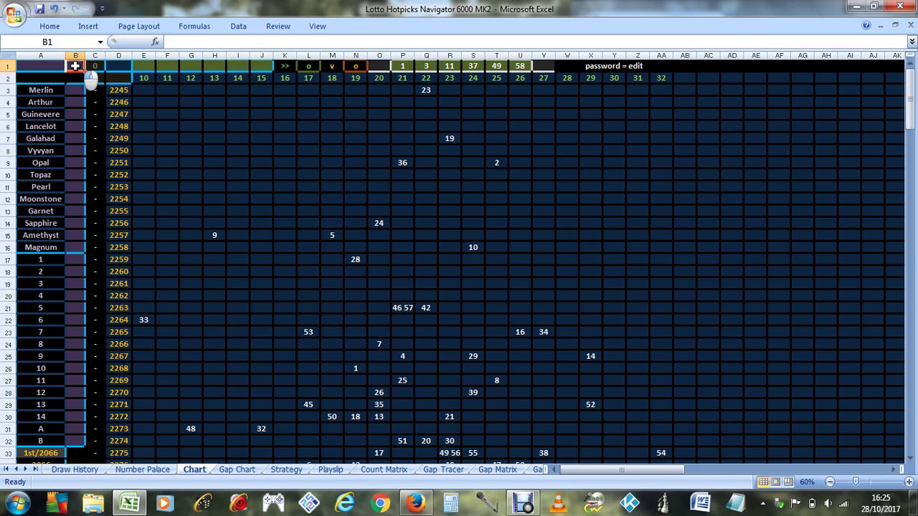
text(6)
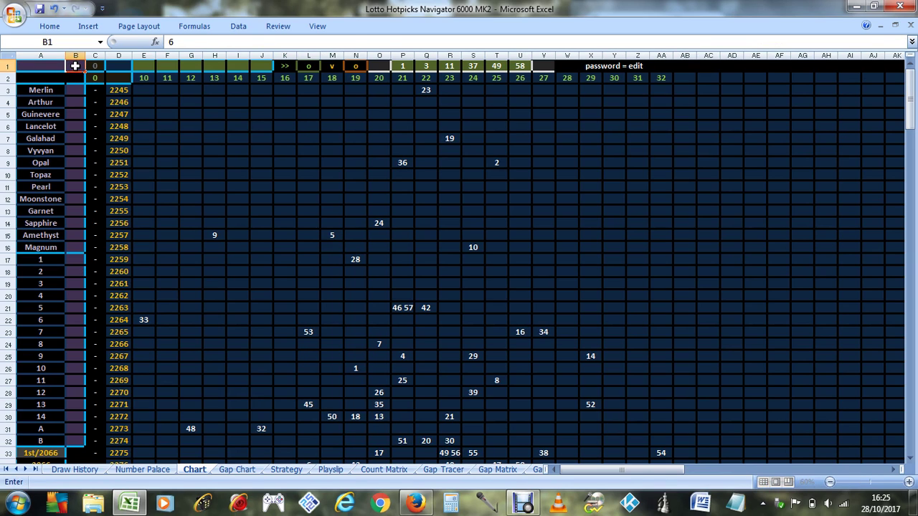
key(Return)
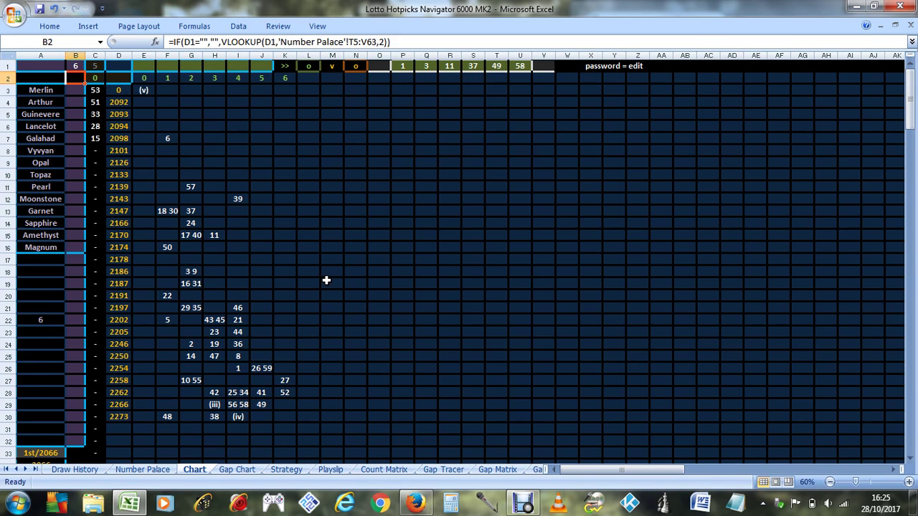
Step: Enter o in O1 to show only the drawn numbers on the chart for ball set 6
click(388, 67)
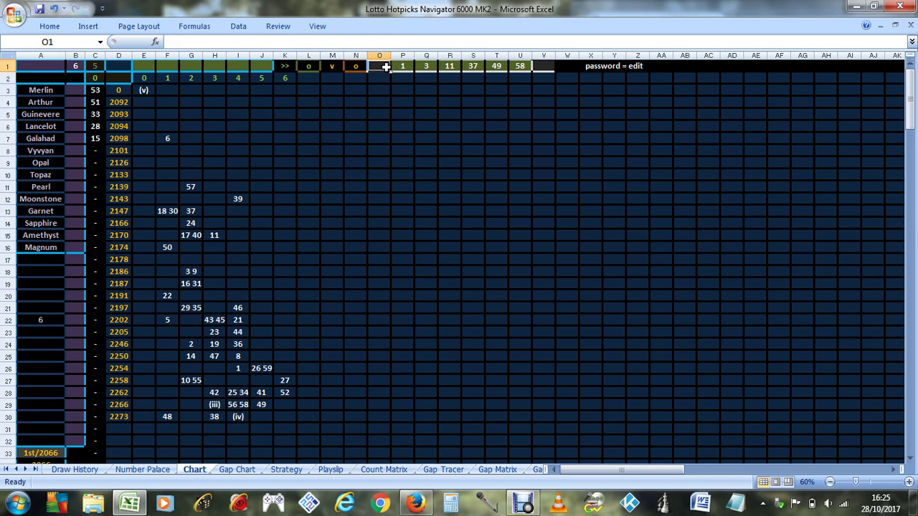
text(o)
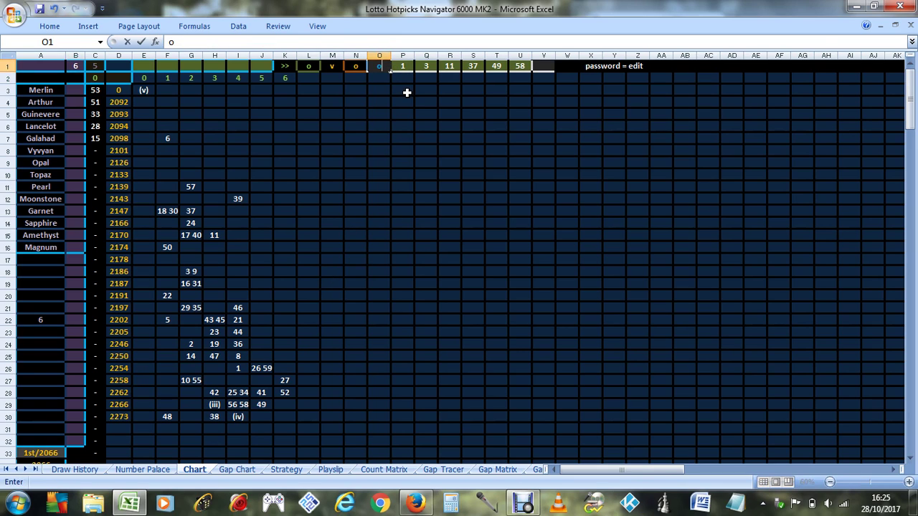
key(Return)
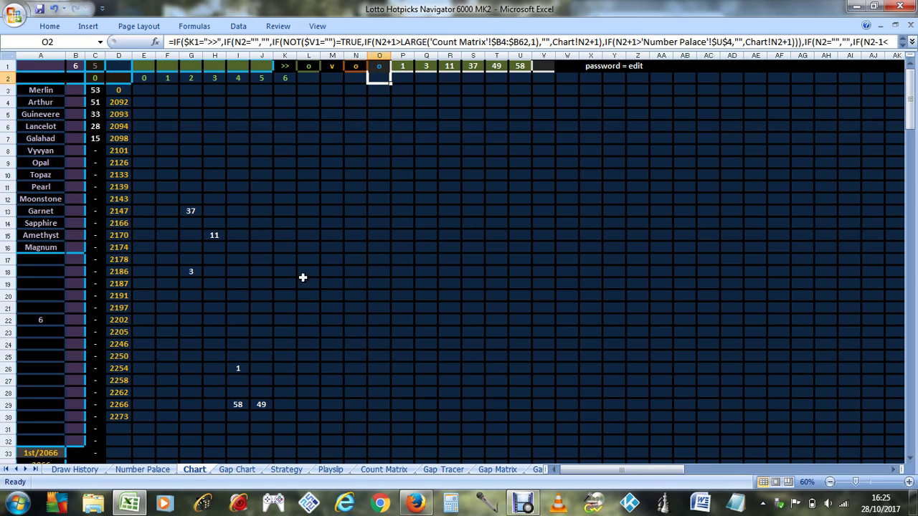
Step: Clear the filter in O1 and inspect the drawn numbers in cells J29 and H15 of the full ball set chart
click(379, 67)
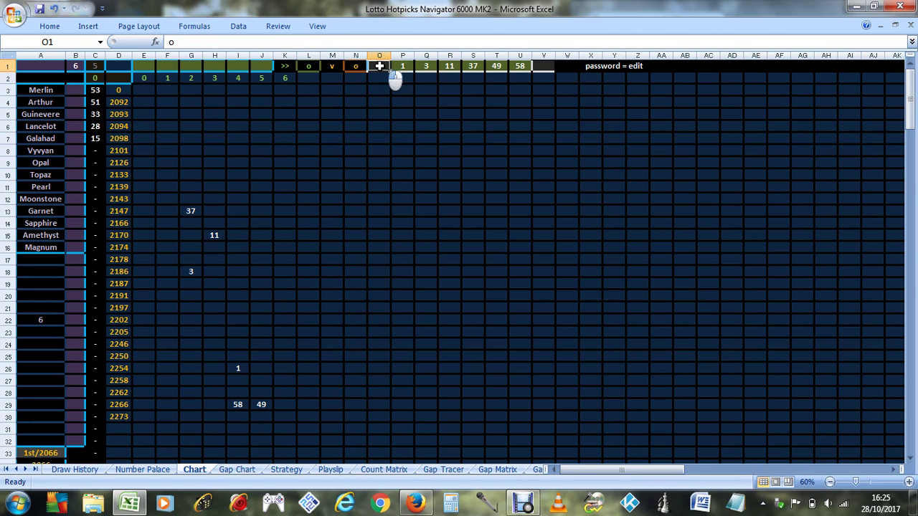
key(Delete)
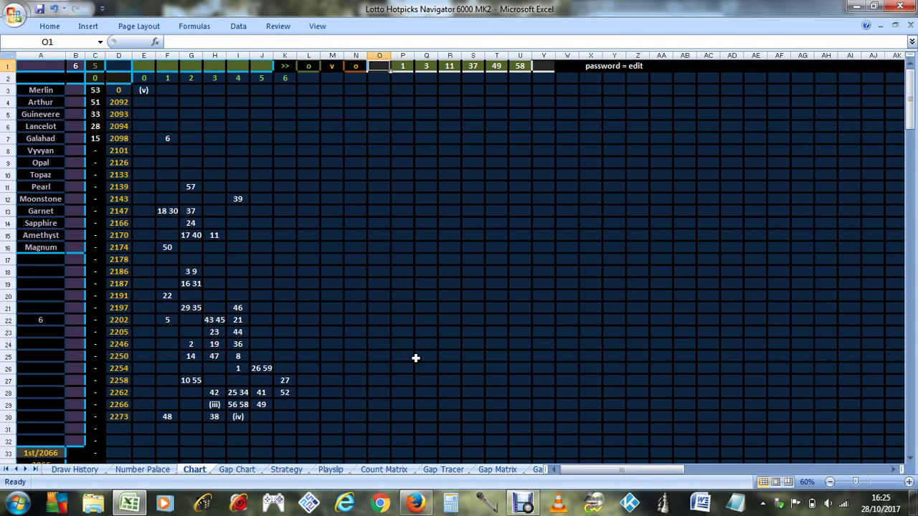
click(260, 405)
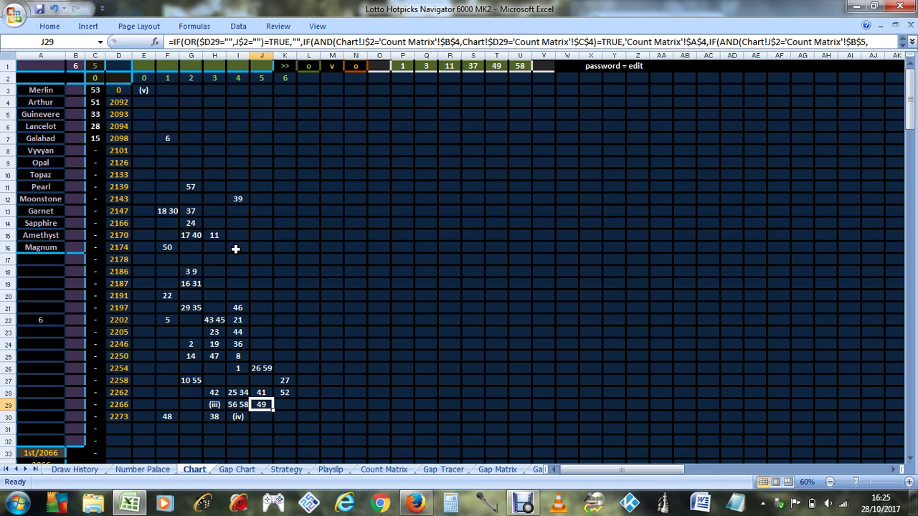
click(217, 237)
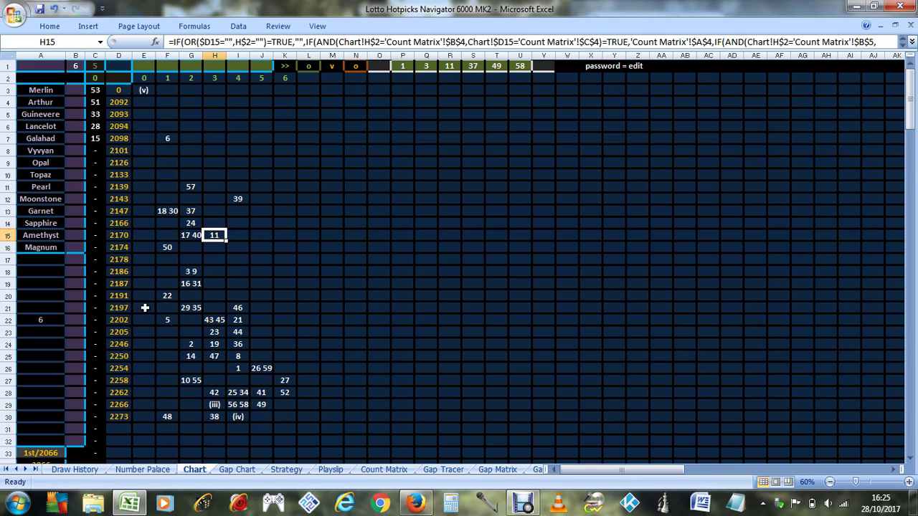
Step: Clear the first draw number in A34 so the chart covers the whole draw history
scroll(32, 260, down, 5)
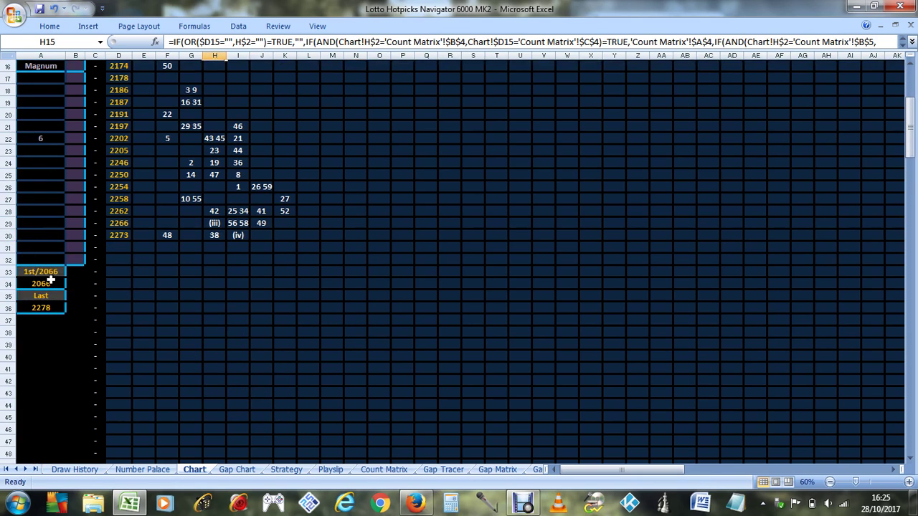
click(52, 283)
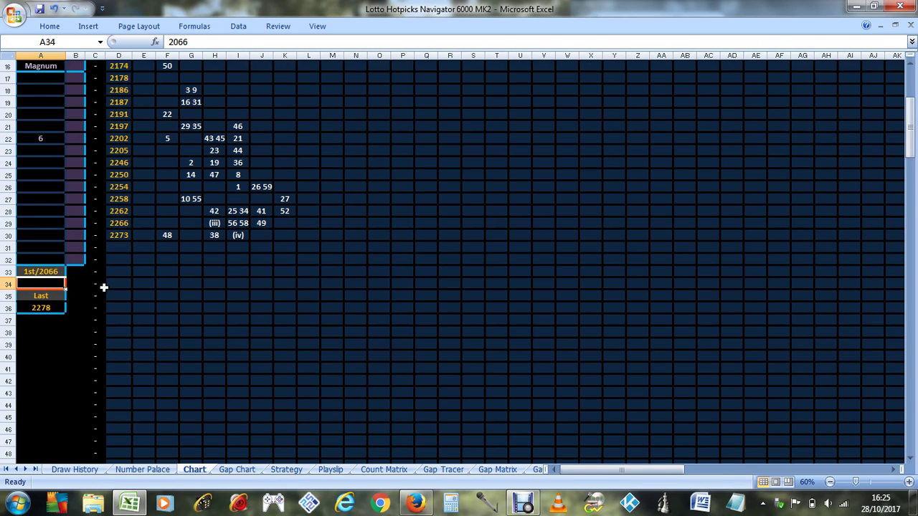
key(Delete)
scroll(213, 301, up, 5)
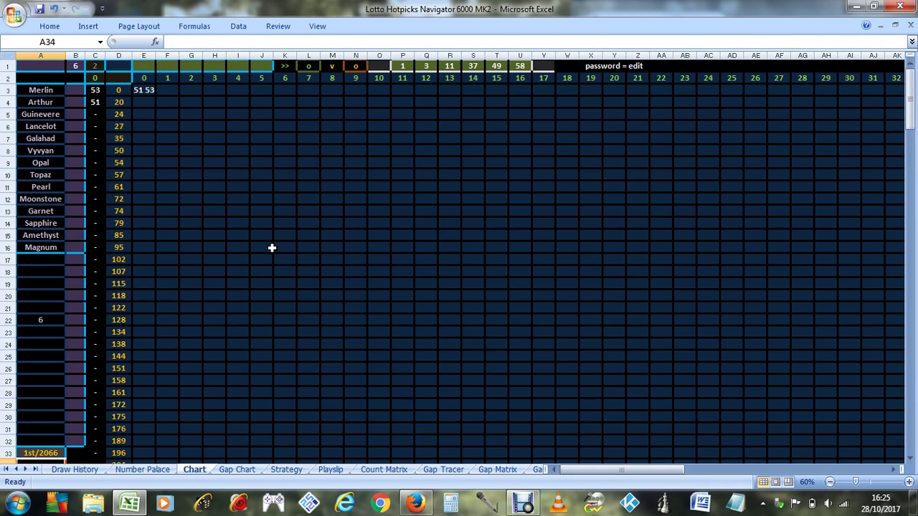
Step: Clear the o entries in L1 and N1 to reverse the chart's column and row order, and review the number positions
click(305, 65)
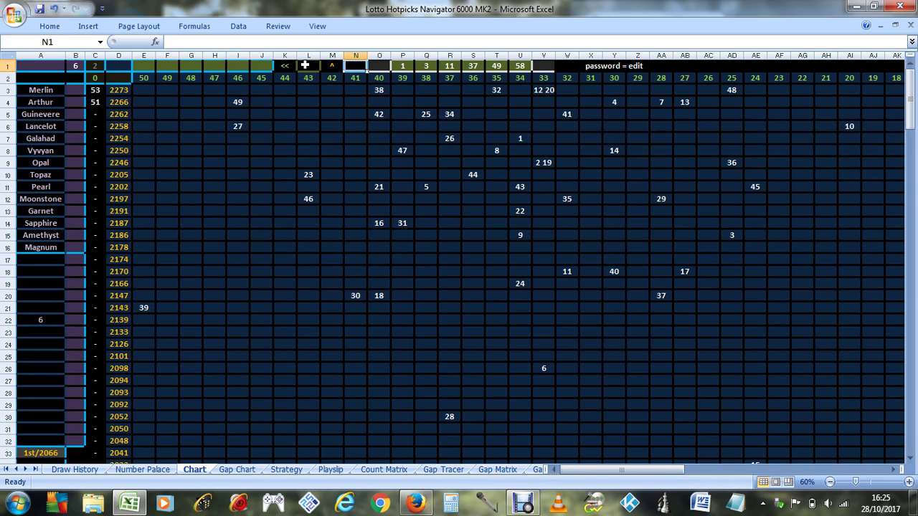
scroll(404, 214, down, 4)
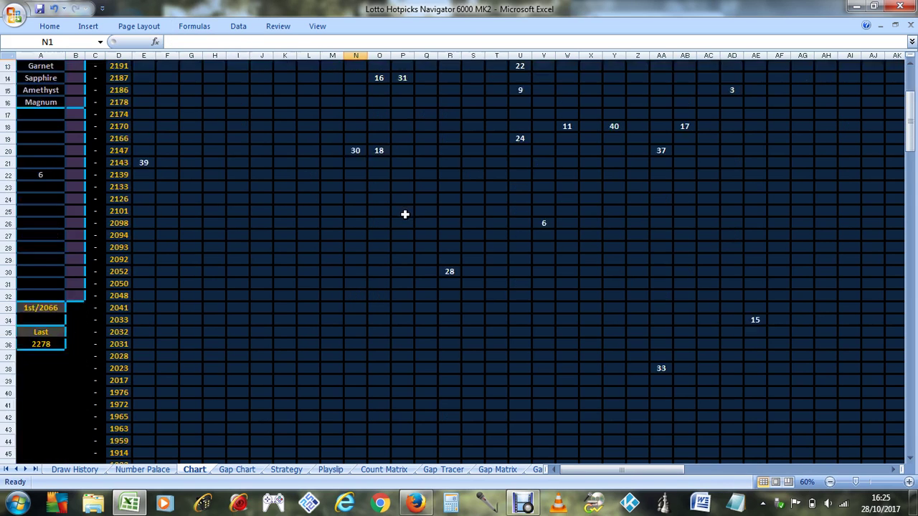
scroll(404, 214, up, 4)
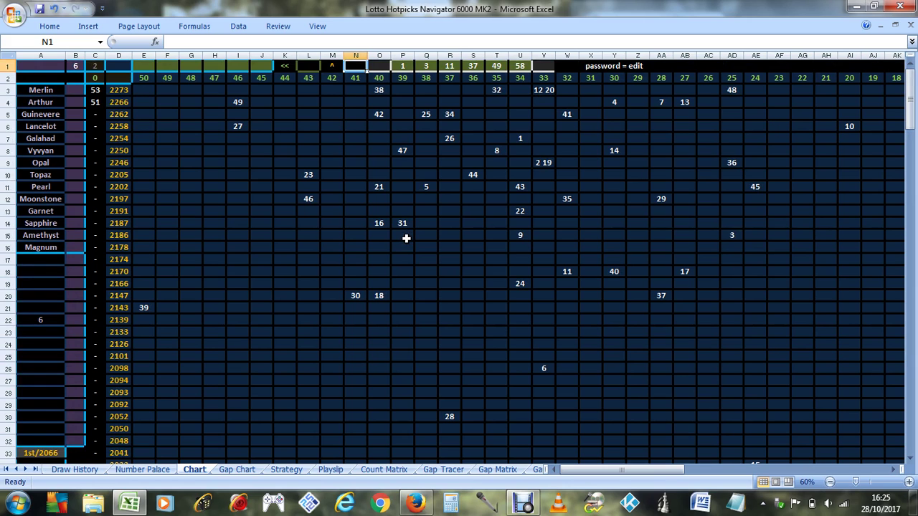
scroll(437, 105, down, 4)
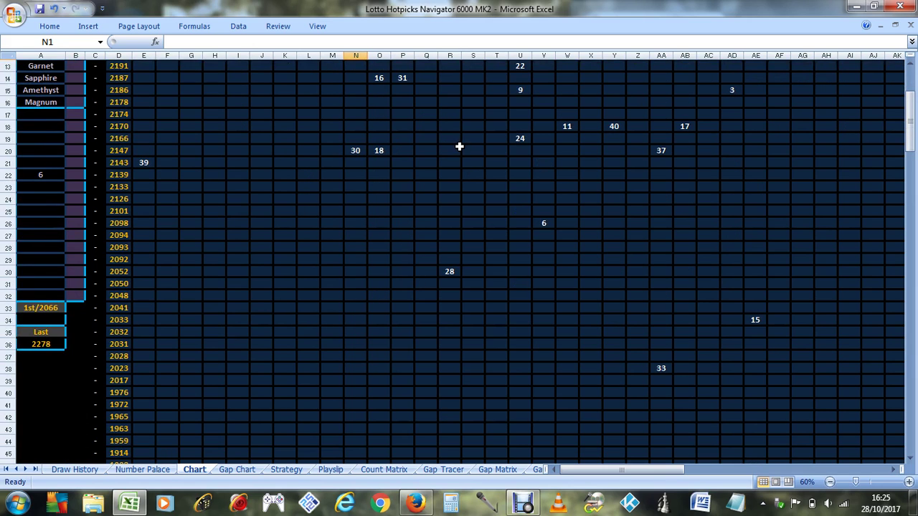
scroll(459, 147, up, 4)
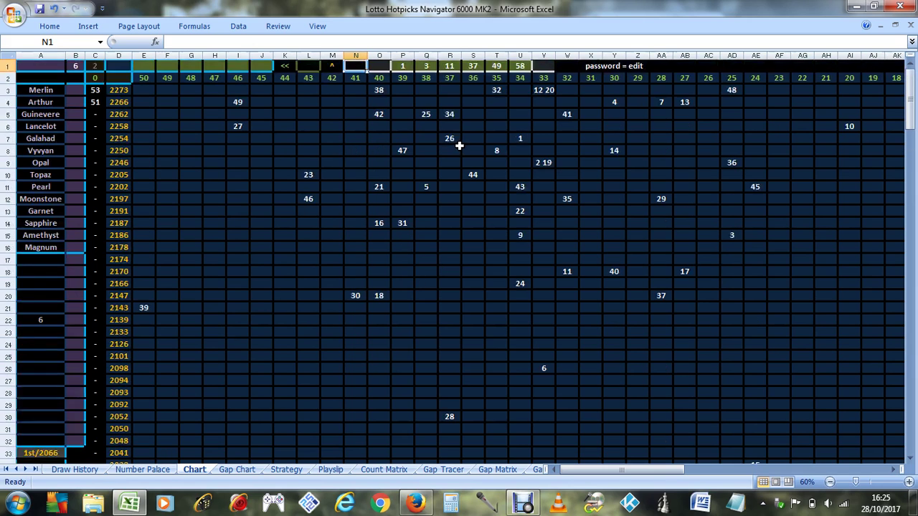
Step: Enter o in O1 to isolate the drawn numbers on the reversed ball set 6 chart, and examine cell I4 and the columns beyond
click(376, 65)
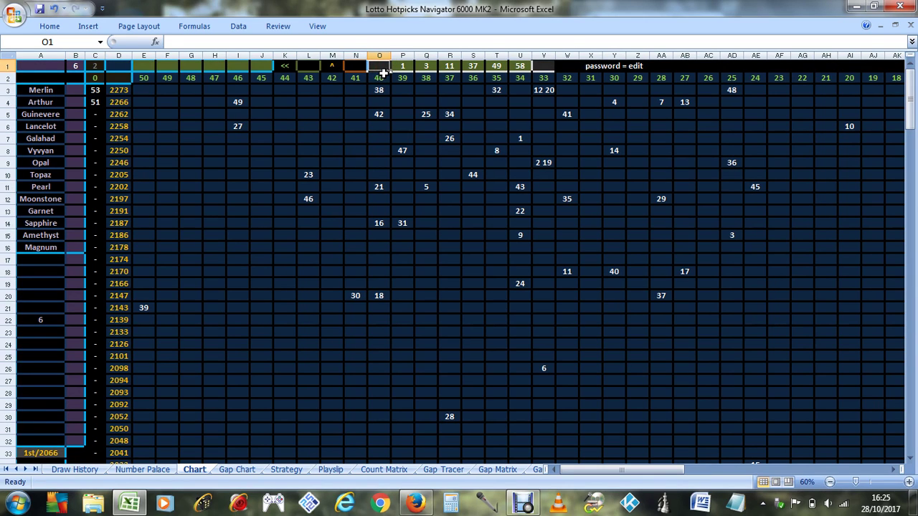
click(384, 72)
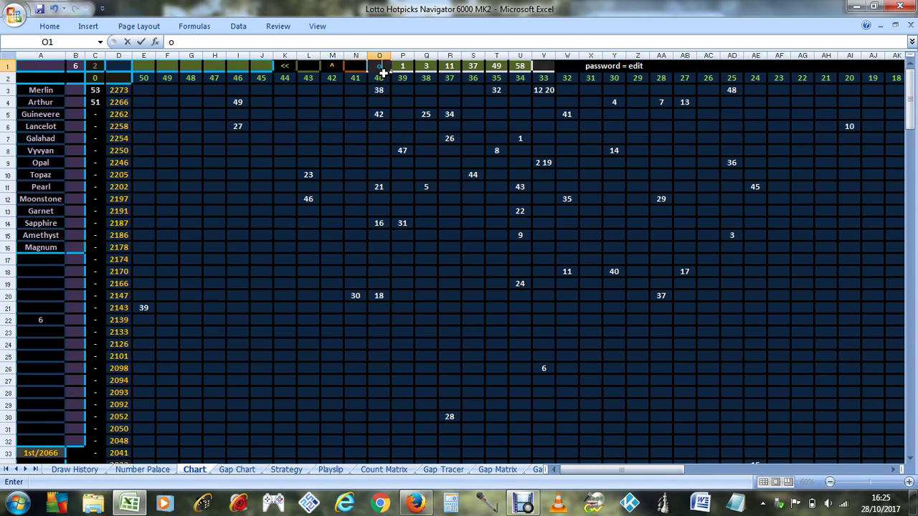
click(244, 103)
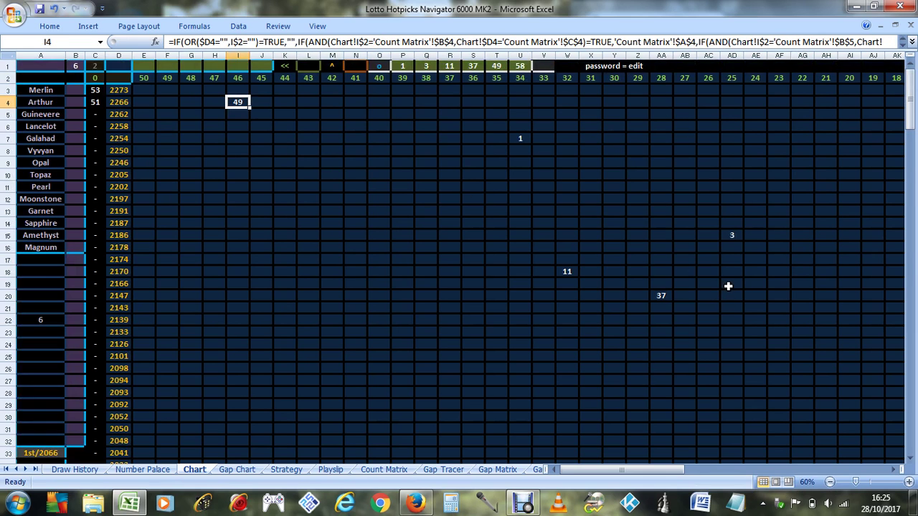
mouse_move(681, 469)
mouse_down()
mouse_move(754, 473)
mouse_move(676, 470)
mouse_up()
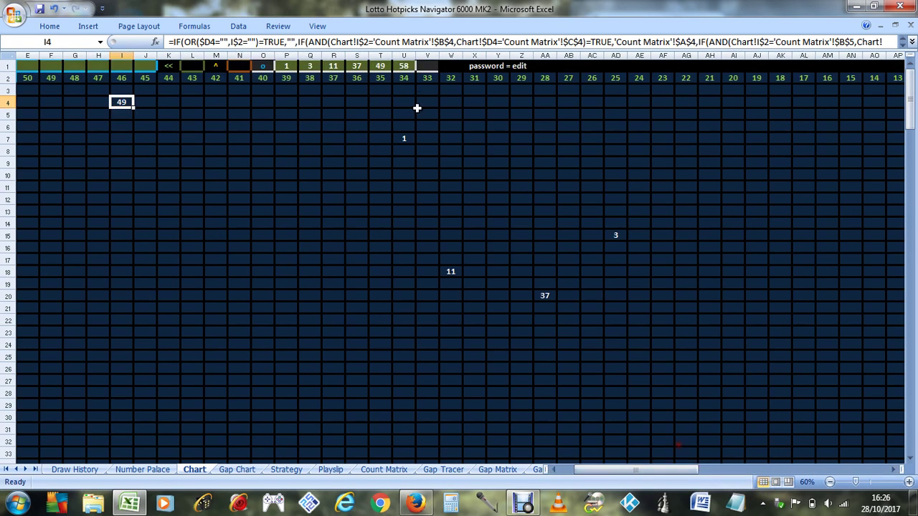
Step: Clear the filter in O1 and review all the numbers on the reversed ball set 6 chart
click(263, 65)
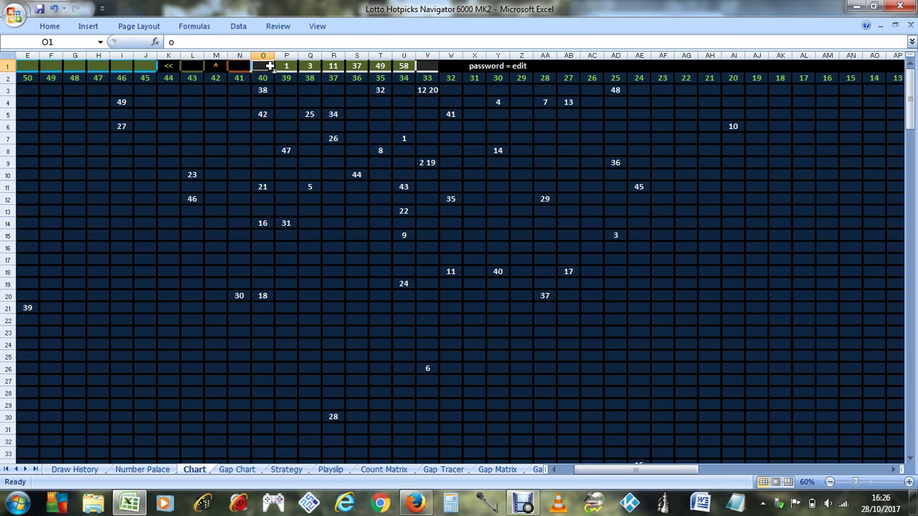
drag(628, 471, 585, 473)
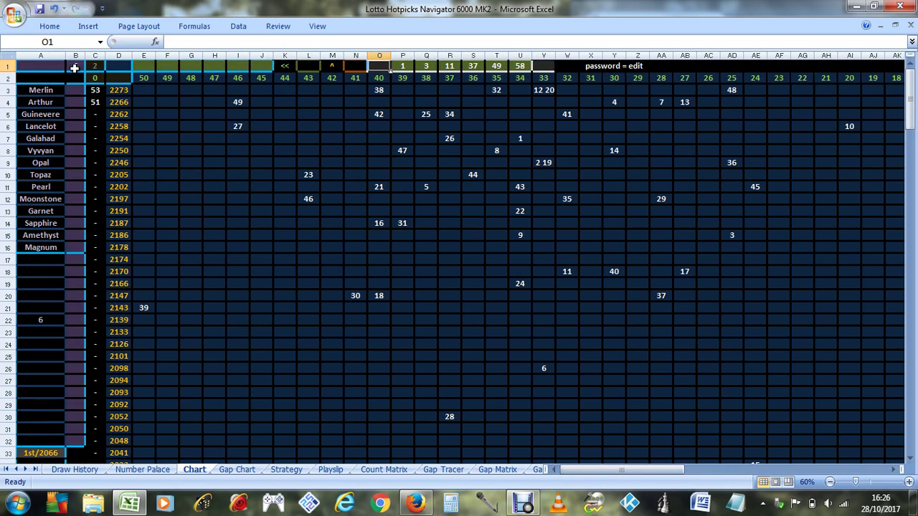
scroll(76, 154, down, 3)
scroll(79, 144, up, 3)
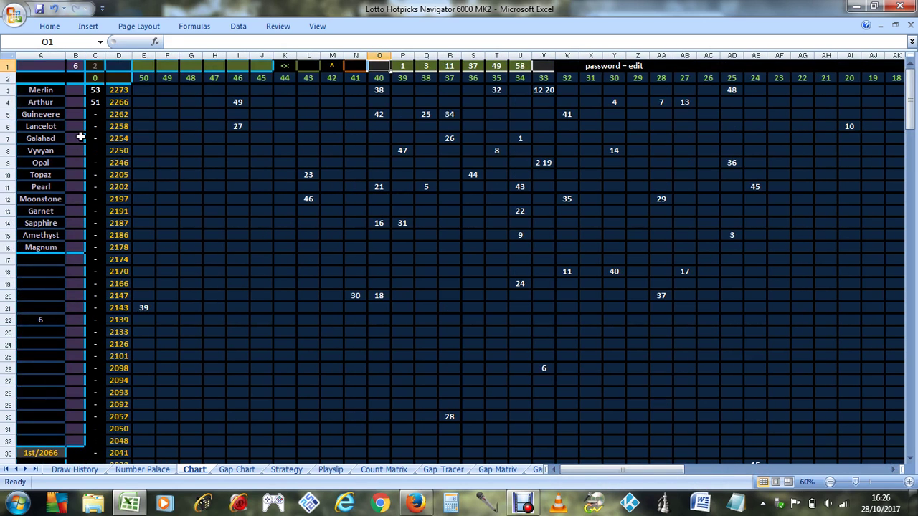
Step: Clear the ball set in B1 and enter guinevere as the draw machine in A1
click(77, 67)
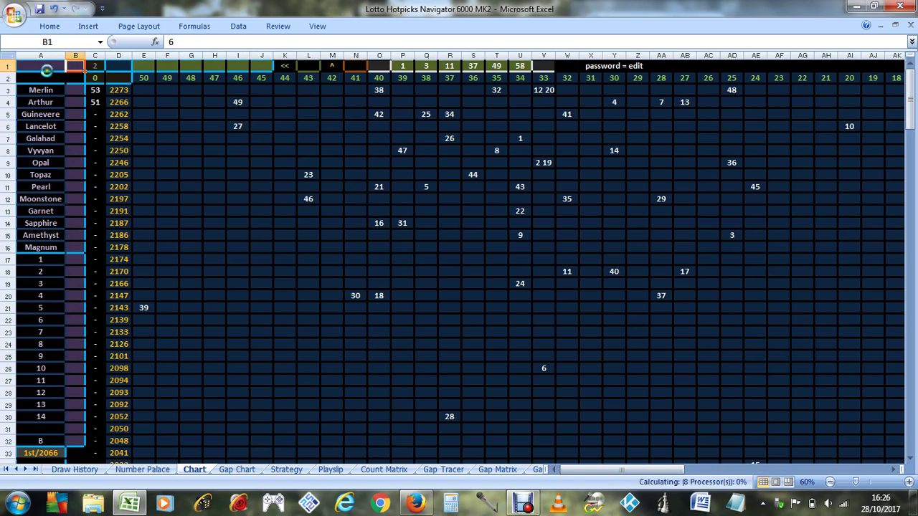
click(36, 67)
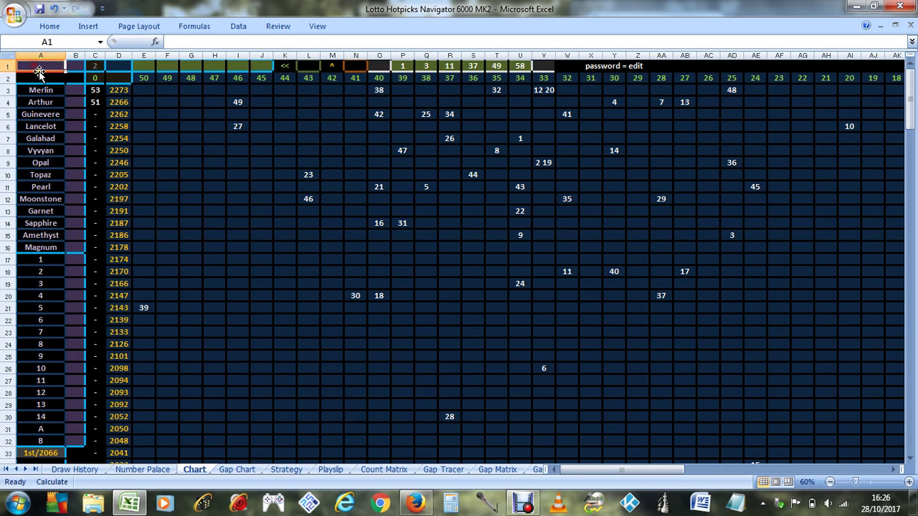
text(guinevere)
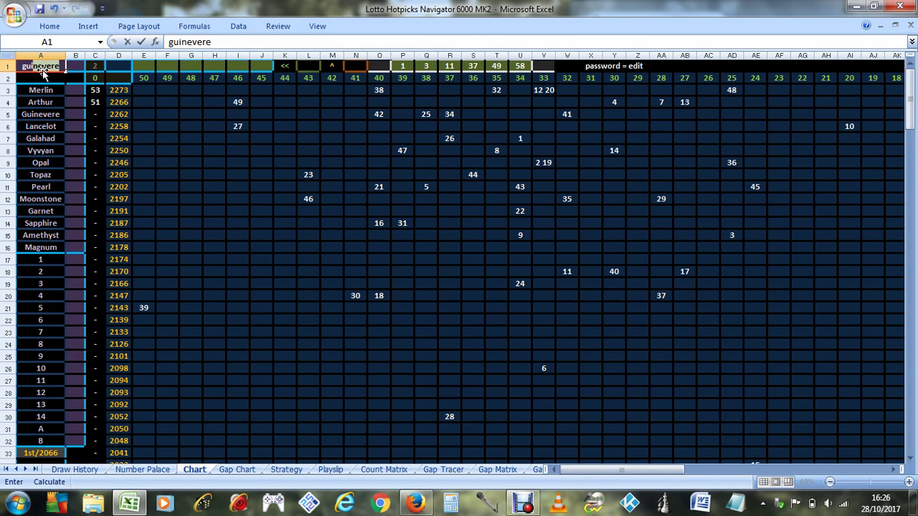
key(Return)
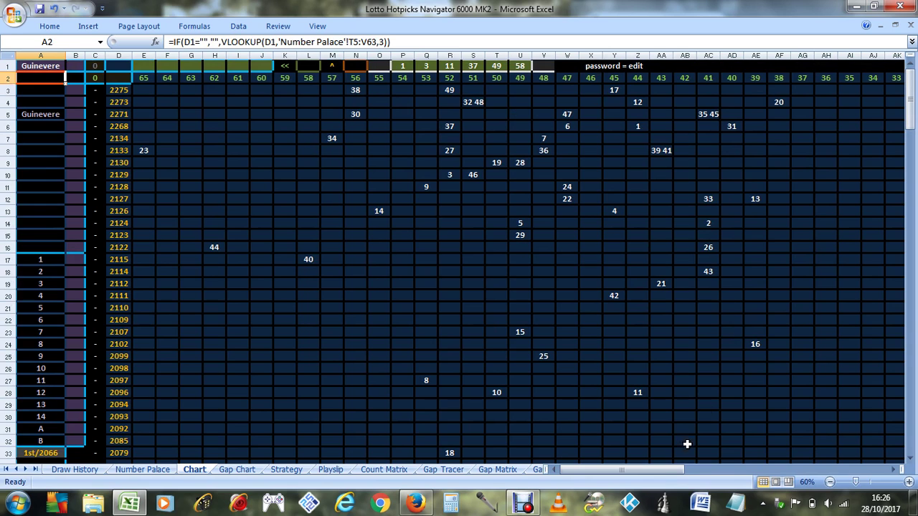
Step: Inspect the drawn number 58 in cell BM7 among the low-count columns of the Guinevere chart
drag(664, 471, 785, 474)
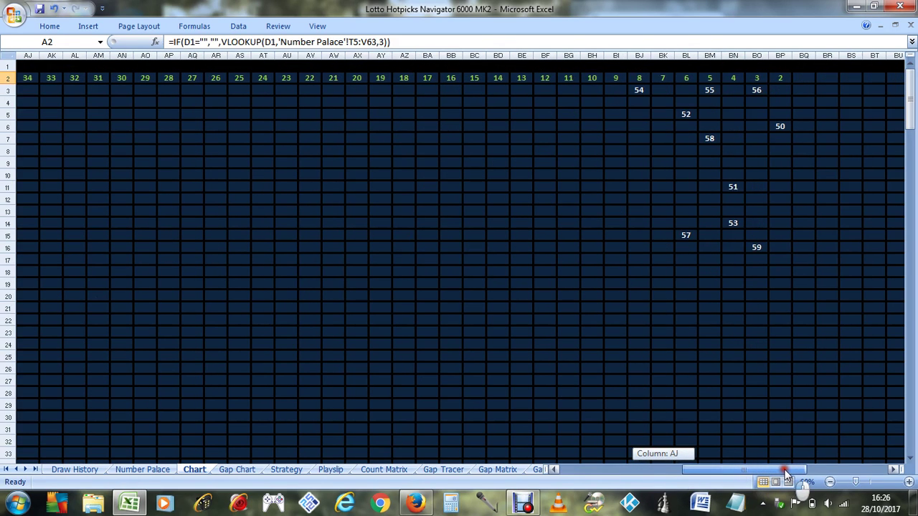
click(717, 138)
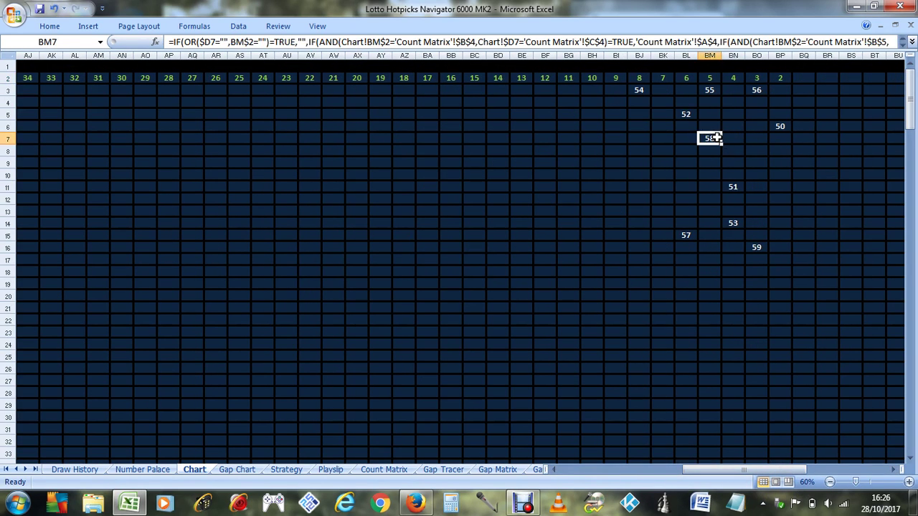
drag(731, 470, 617, 473)
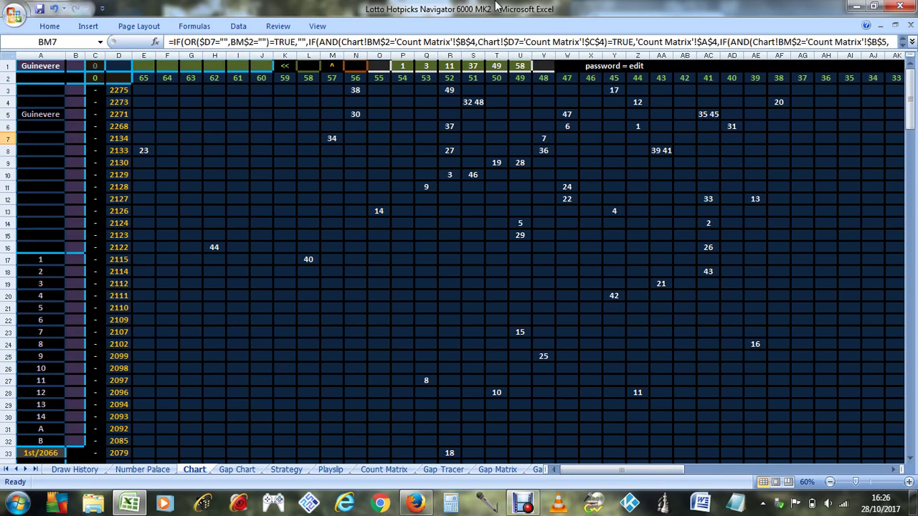
Step: Enter o in O1 to show only the drawn numbers on the reversed Guinevere chart
click(377, 66)
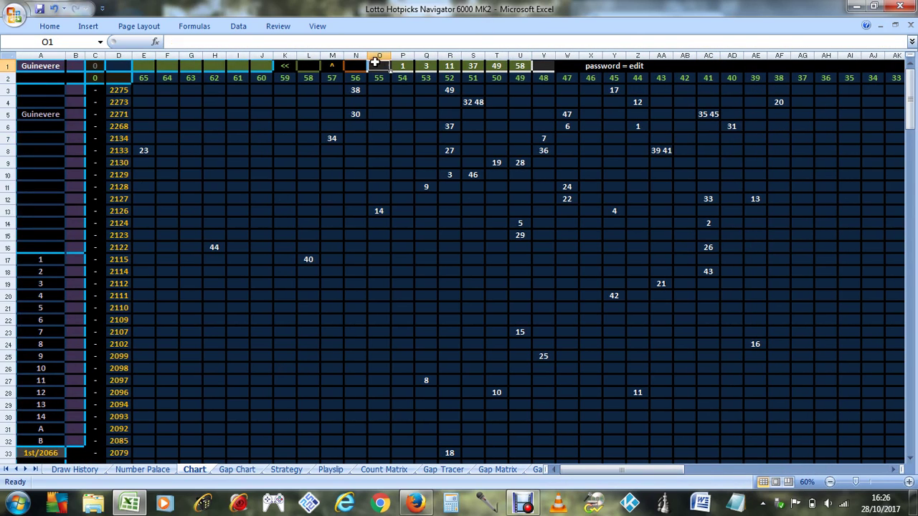
text(o)
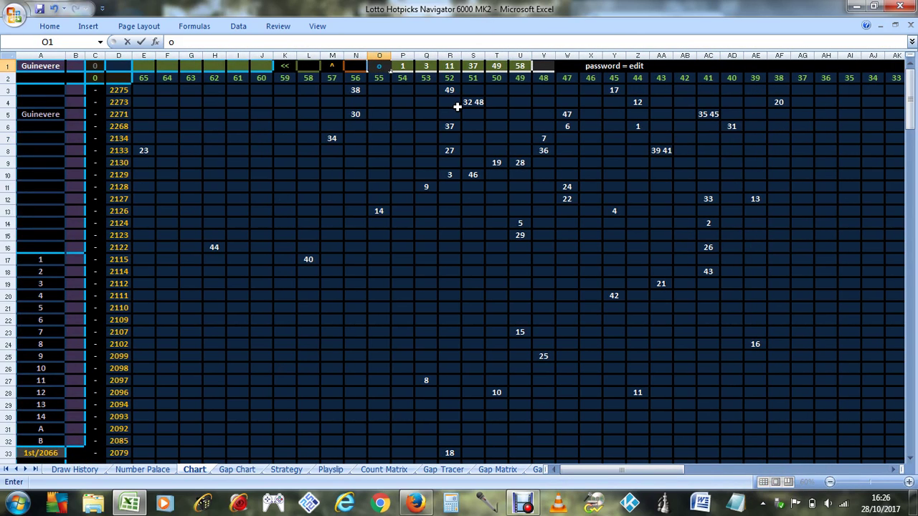
key(Return)
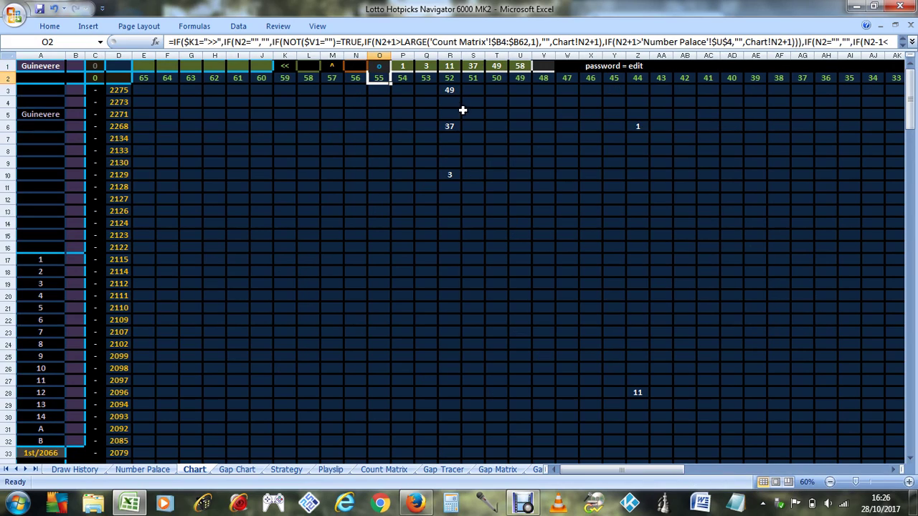
Step: Clear the filter in O1 and inspect the drawn number in cell Z28 of the full Guinevere chart
click(374, 65)
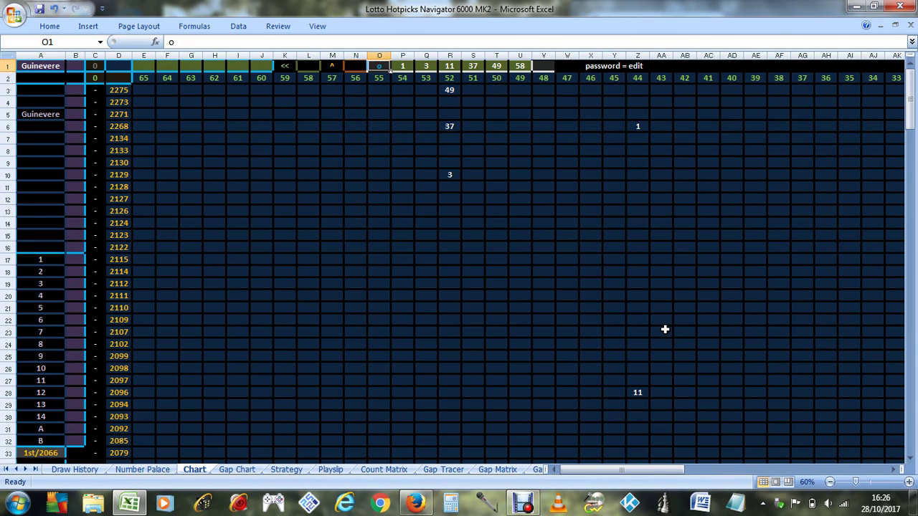
key(Delete)
scroll(667, 331, down, 1)
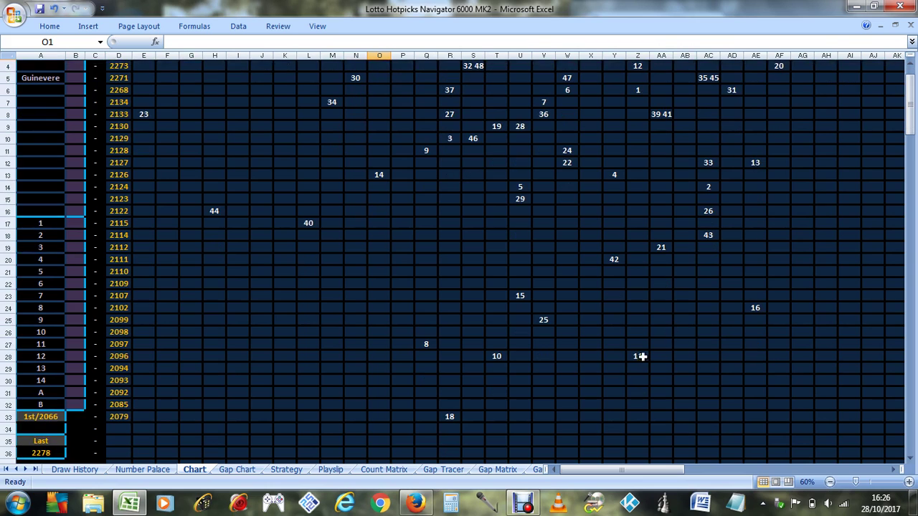
click(640, 354)
scroll(640, 354, up, 1)
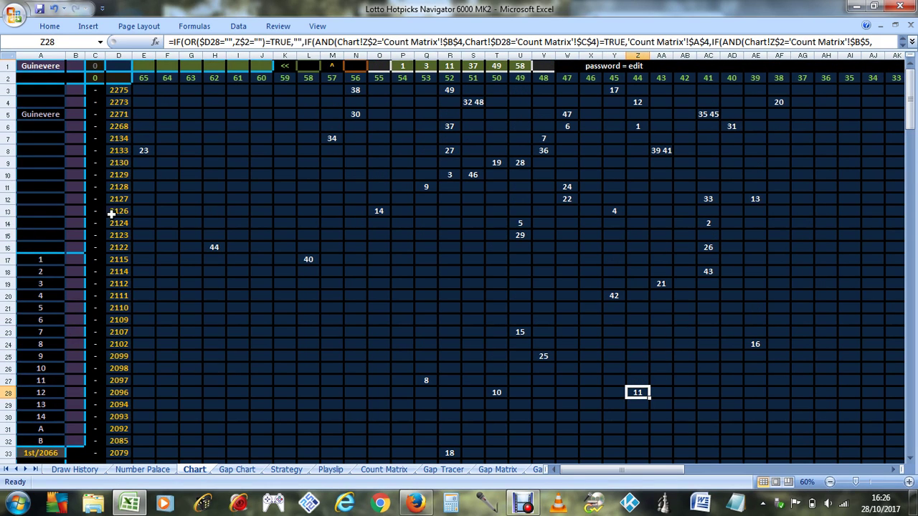
Step: Enter 6 in B1 to limit the Guinevere chart to ball set 6
click(75, 67)
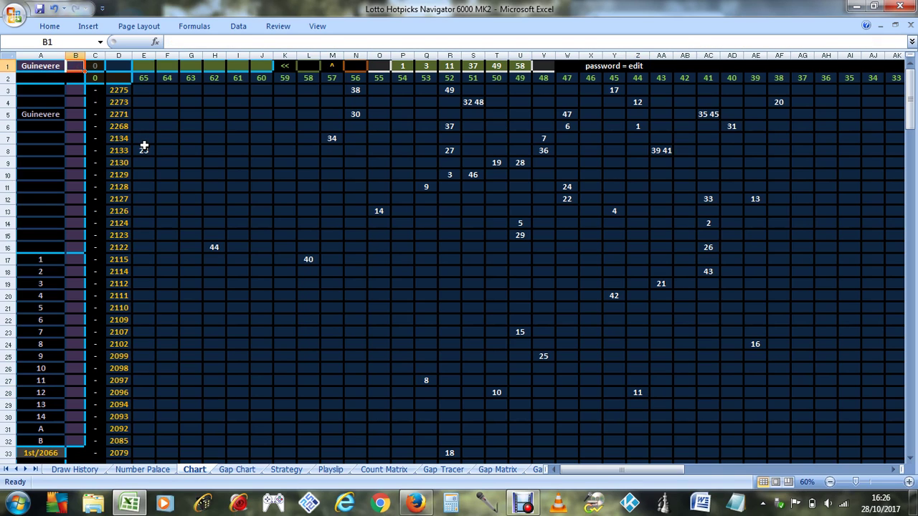
text(6)
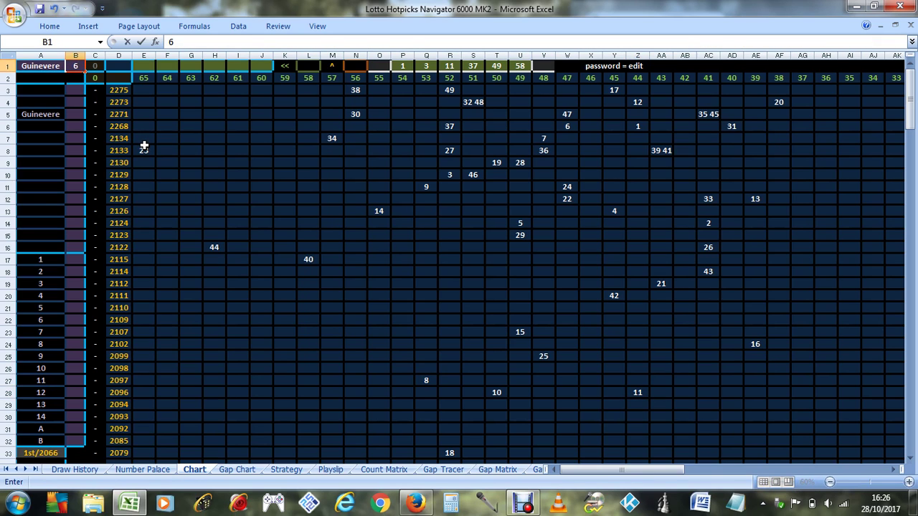
key(Return)
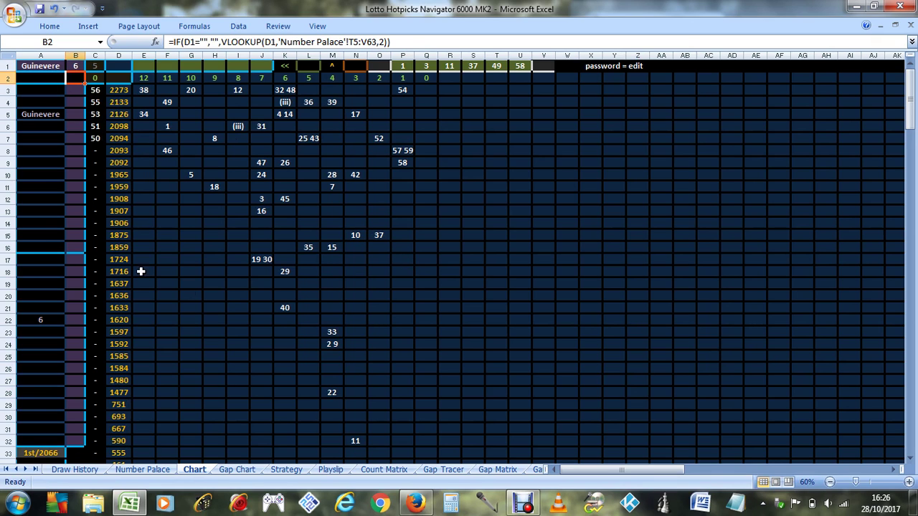
Step: Examine the lower rows of the Guinevere ball set 6 chart, including the zero-count entry in cell Q56
scroll(191, 286, down, 2)
scroll(413, 366, down, 4)
scroll(414, 366, down, 6)
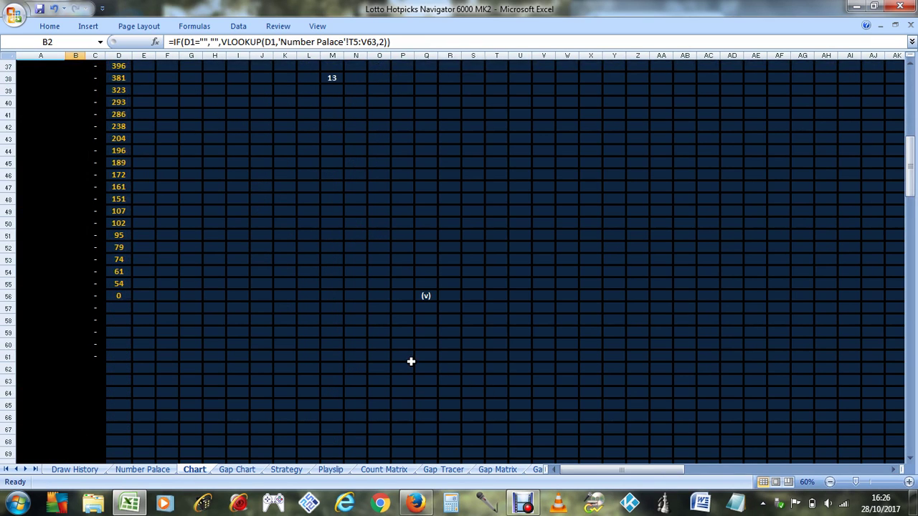
scroll(409, 359, up, 6)
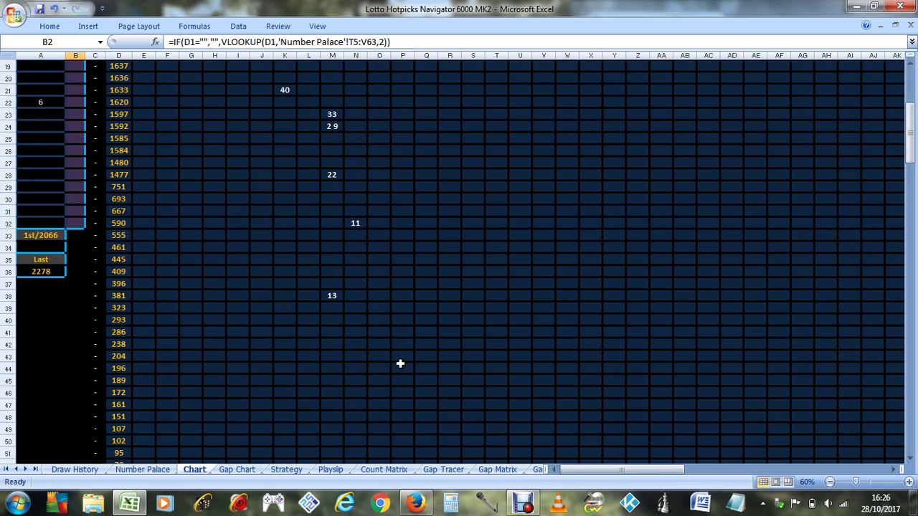
scroll(399, 362, down, 2)
click(426, 441)
scroll(269, 317, up, 8)
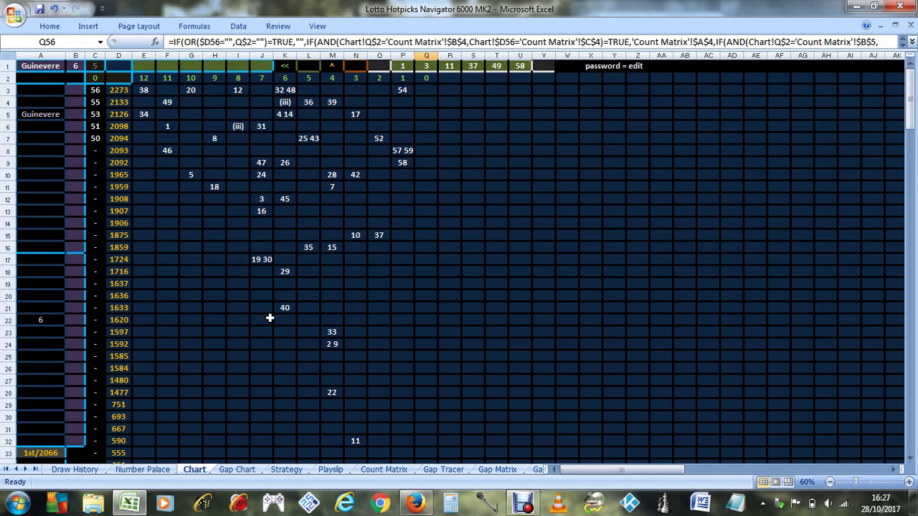
Step: Inspect the numbers listed in C3:C7 and the drawn number in cell N32 of the Guinevere ball set 6 chart
drag(95, 90, 94, 138)
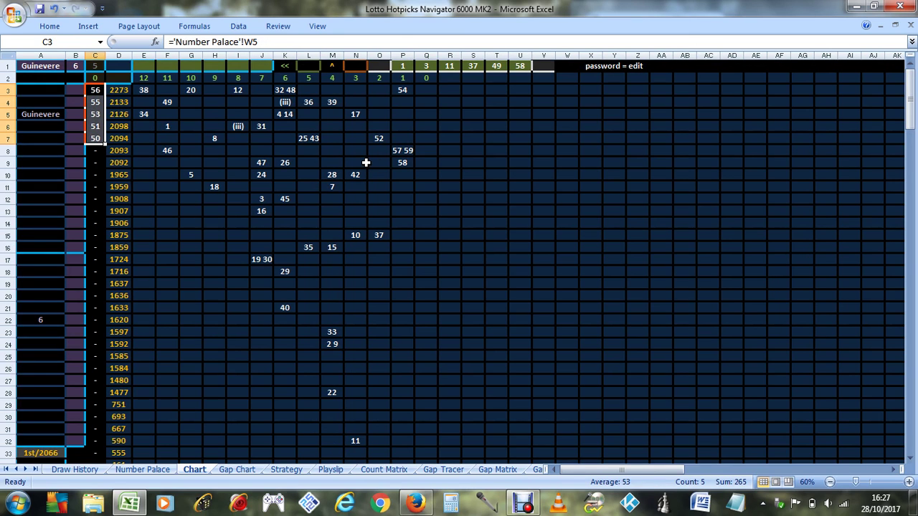
scroll(366, 163, down, 11)
scroll(361, 250, up, 6)
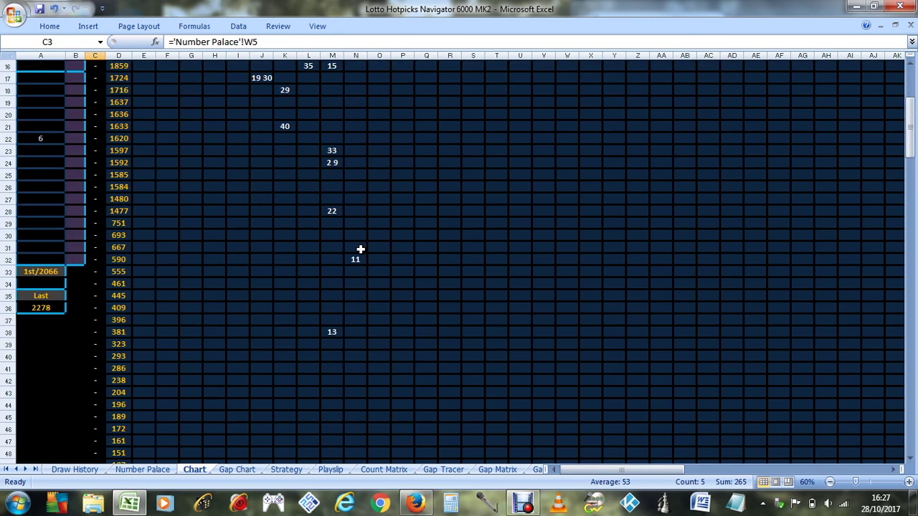
scroll(346, 313, up, 5)
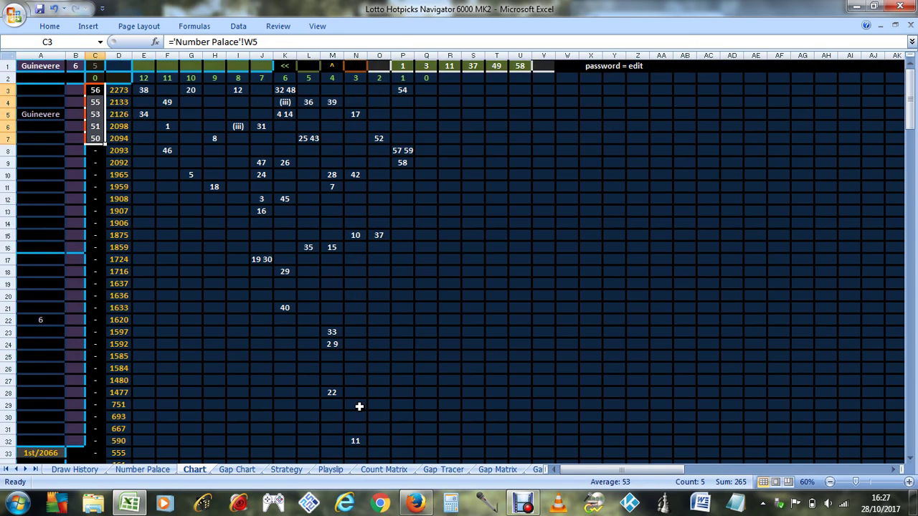
click(355, 440)
scroll(372, 374, down, 3)
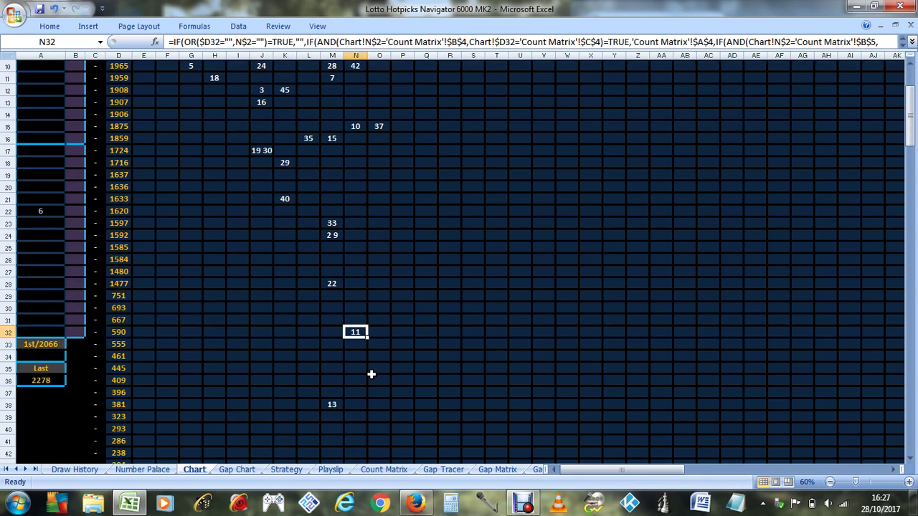
scroll(361, 332, up, 3)
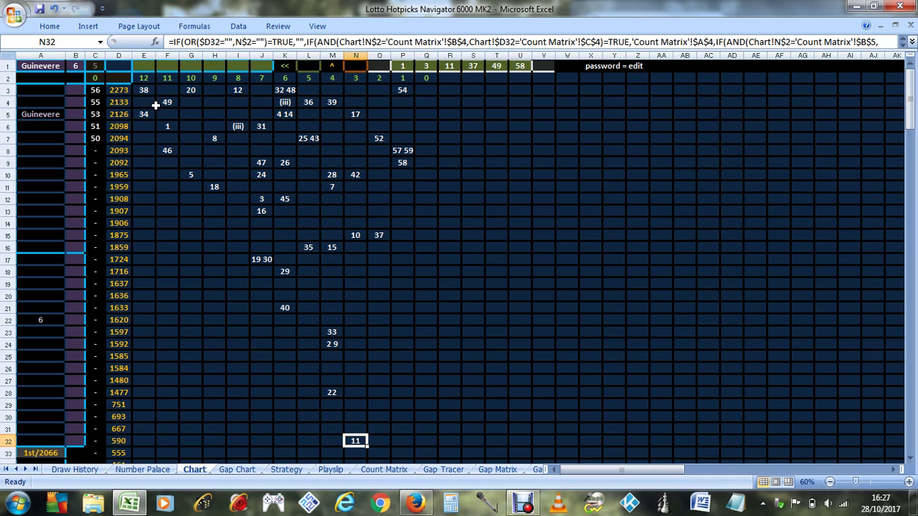
Step: Enter o in O1 to view only the drawn numbers on the Guinevere ball set 6 chart, and clear the filter again
click(380, 67)
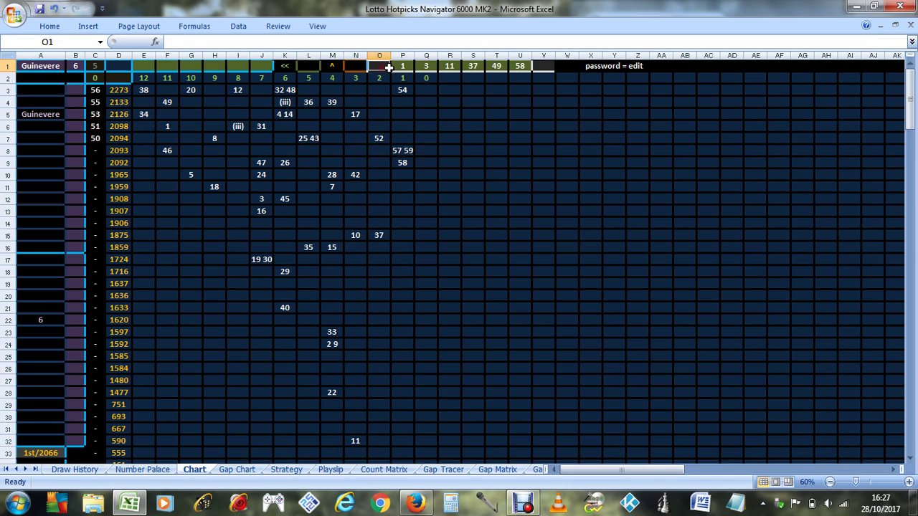
text(o)
key(Return)
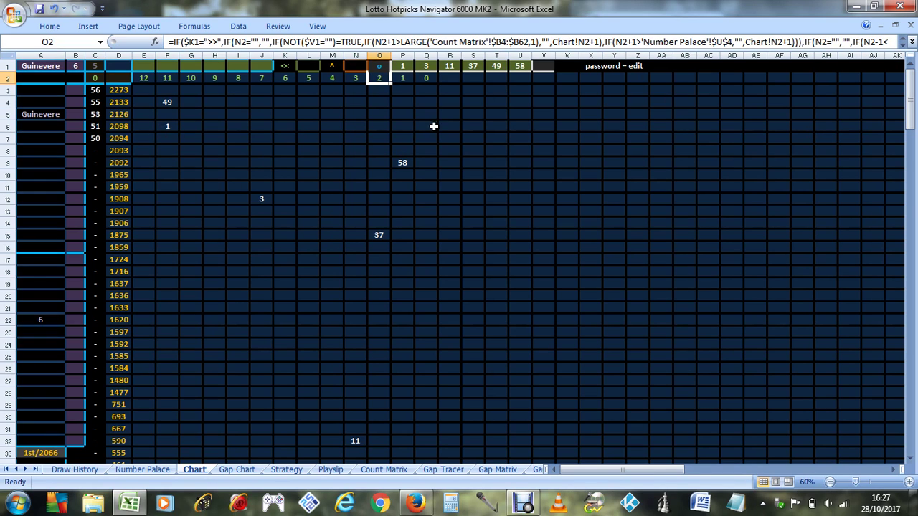
click(378, 66)
key(Delete)
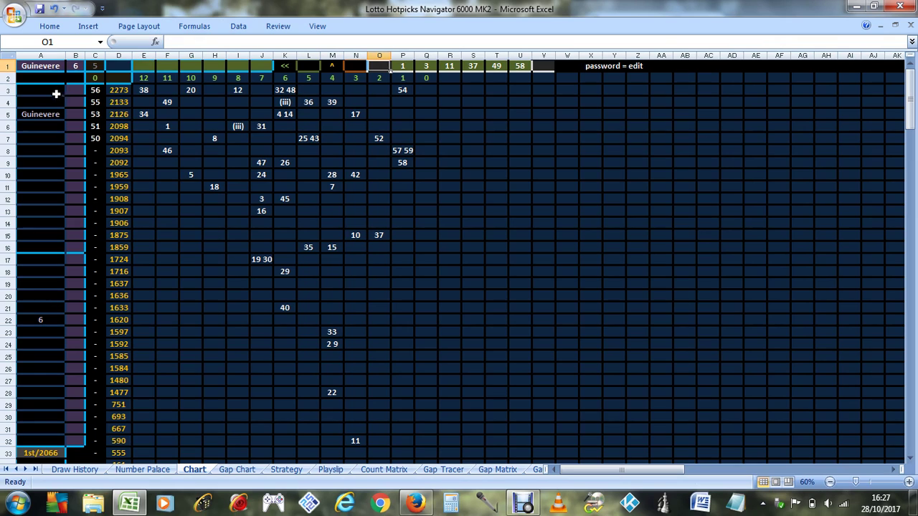
Step: Clear the draw machine and ball set from A1:B1 and check the recalculated chart
drag(76, 66, 21, 66)
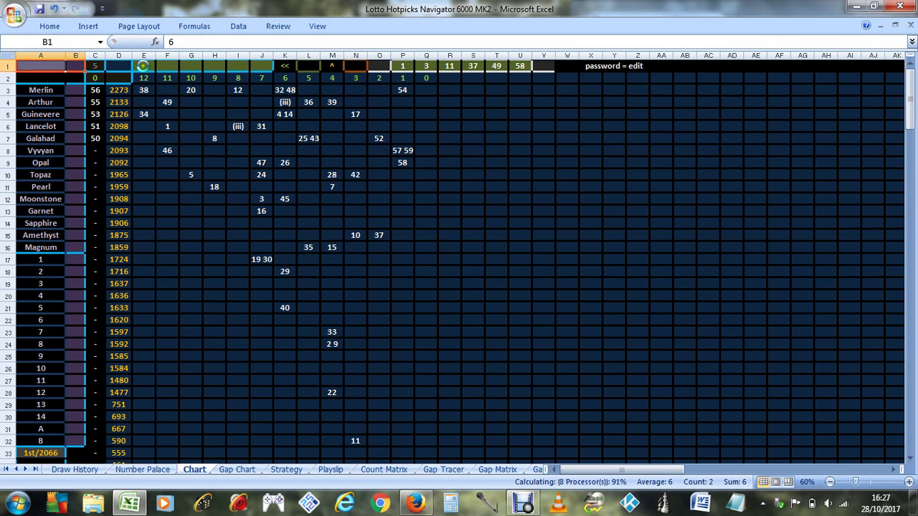
click(143, 65)
scroll(277, 171, down, 6)
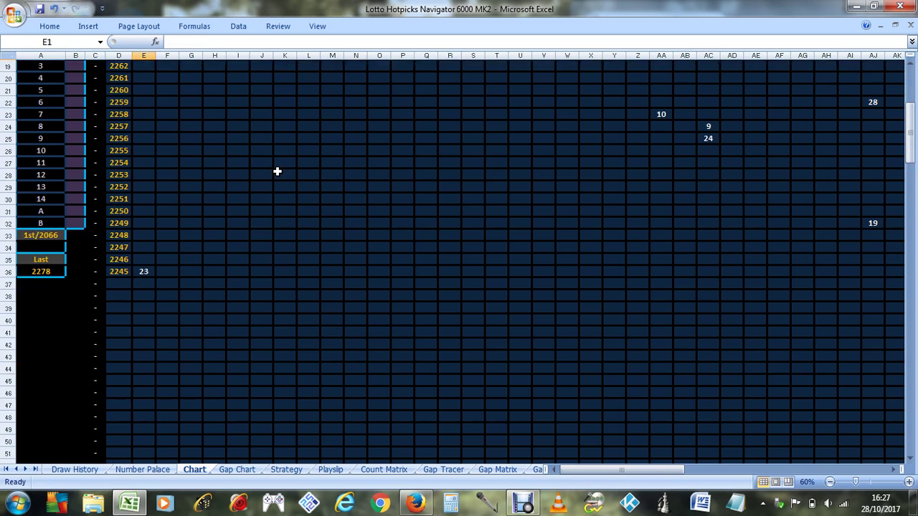
scroll(274, 171, up, 6)
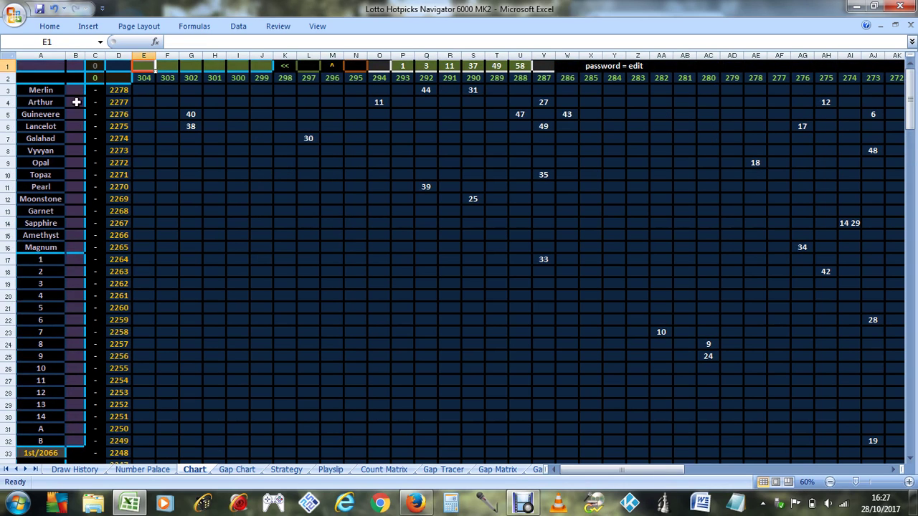
Step: Enter o in each cell of B7:B16 to exclude the draw machines from Galahad through Magnum
click(76, 138)
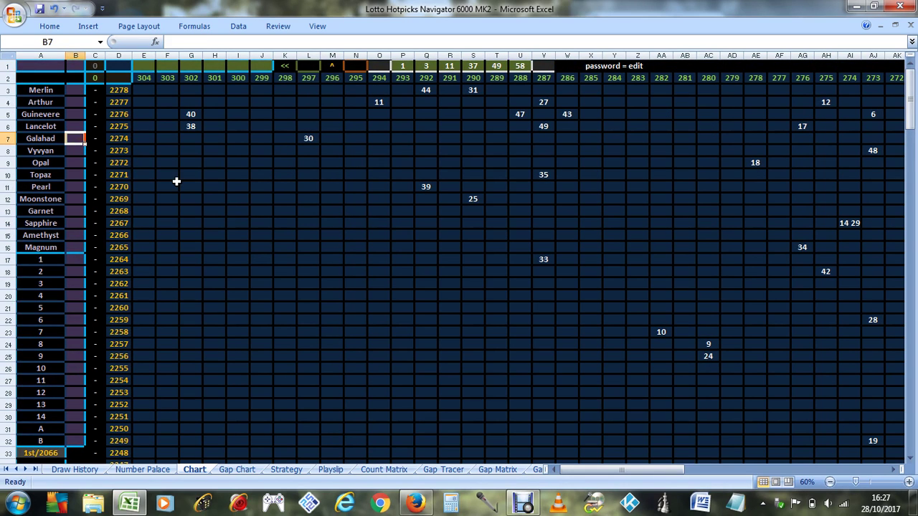
text(oo)
key(Return)
text(o)
key(Return)
text(o)
key(Return)
text(o)
key(Return)
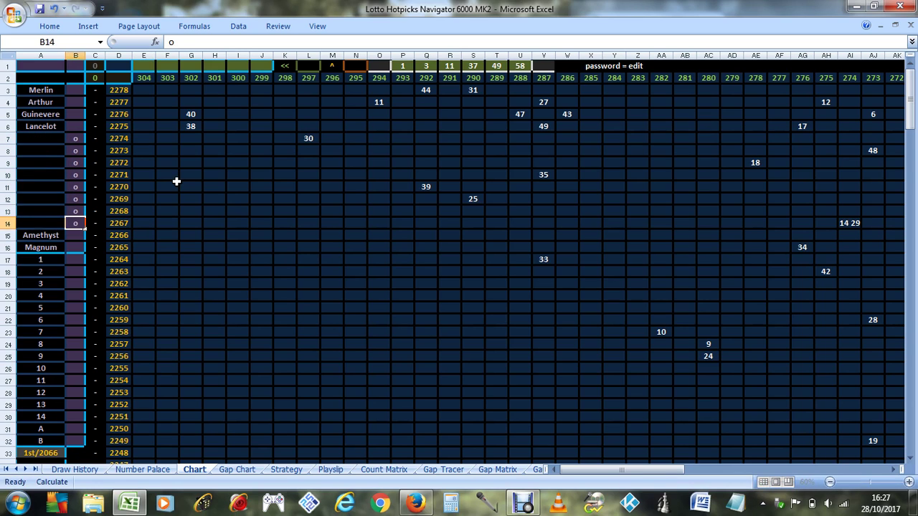
key(Return)
text(o)
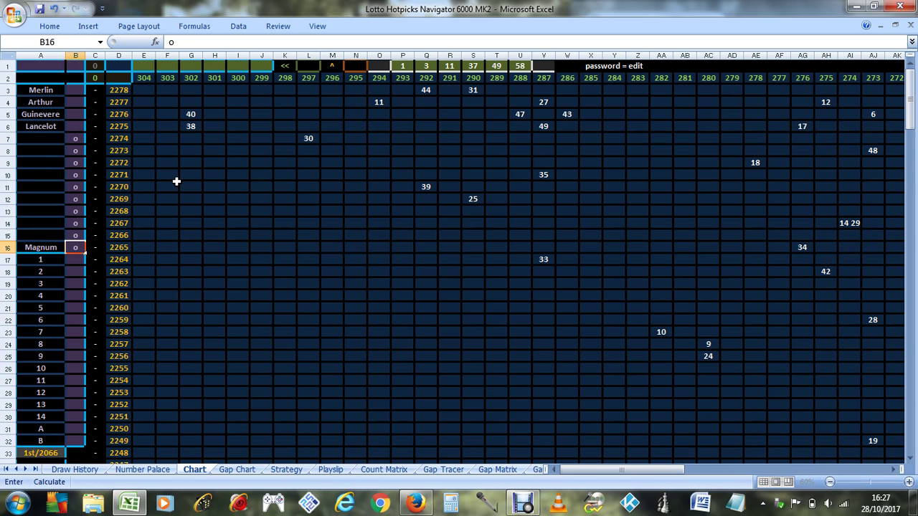
key(Return)
Step: Enter o in each cell of B25:B32 to exclude ball sets 9 through 14, A and B
key(Down)
key(Down)
key(Down)
key(Down)
key(Down)
key(Down)
key(Down)
key(Down)
text(o)
key(ctrl+Return)
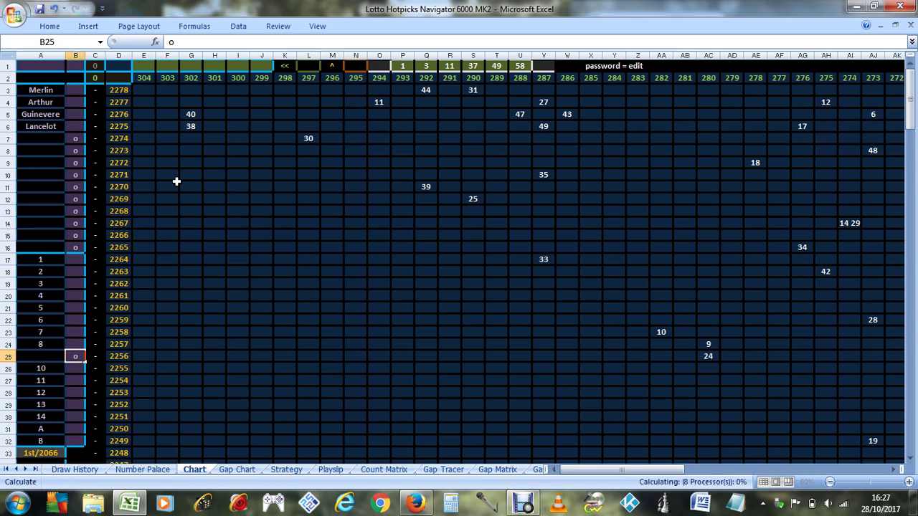
text(o o o o o o o)
key(ctrl+Return)
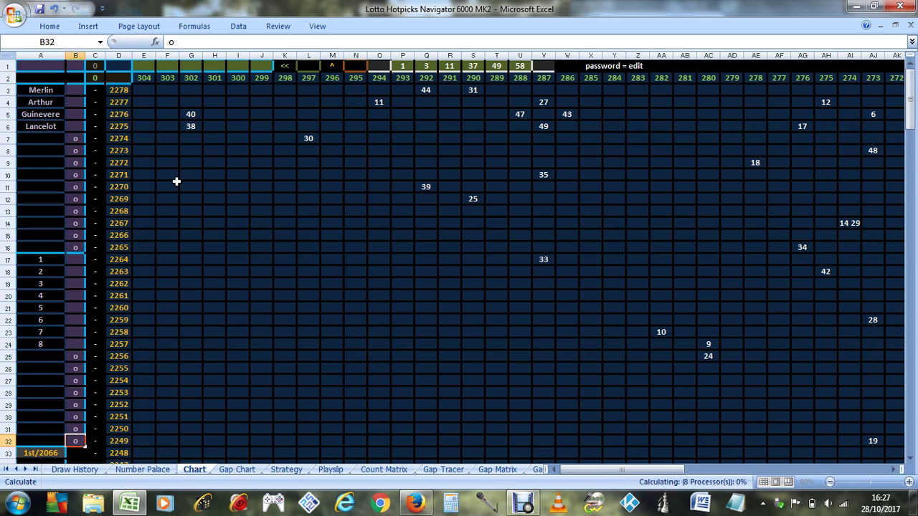
scroll(82, 322, down, 5)
key(Down)
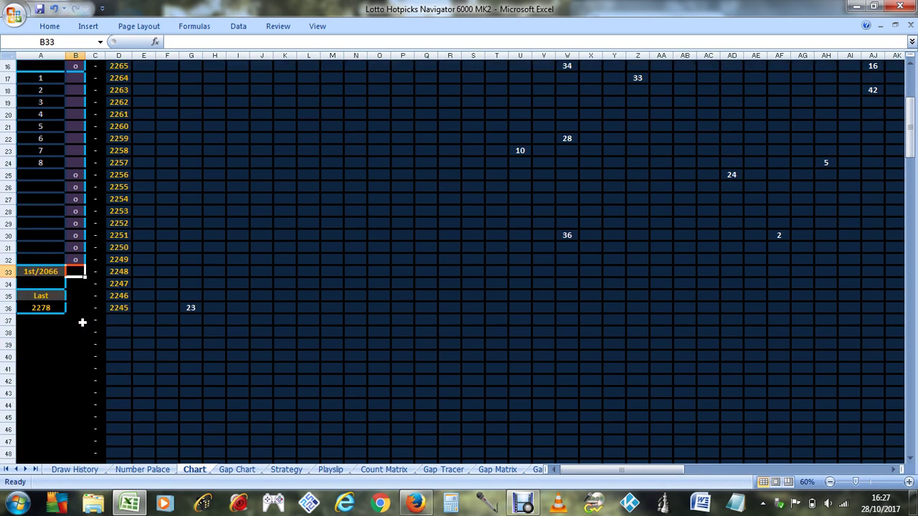
scroll(282, 358, up, 5)
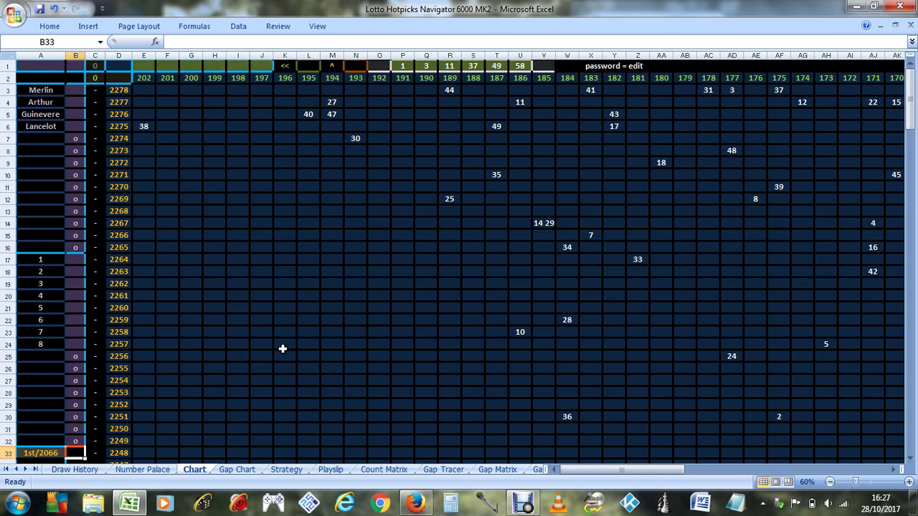
Step: Enter 58 in E1 as the number filter and inspect the zero-count entry in cell K29
drag(648, 468, 261, 348)
click(147, 65)
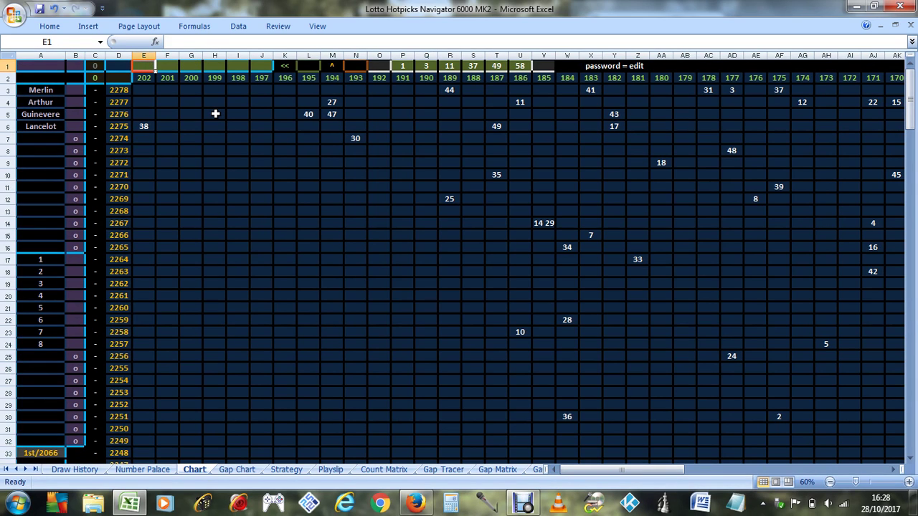
text(58)
key(Return)
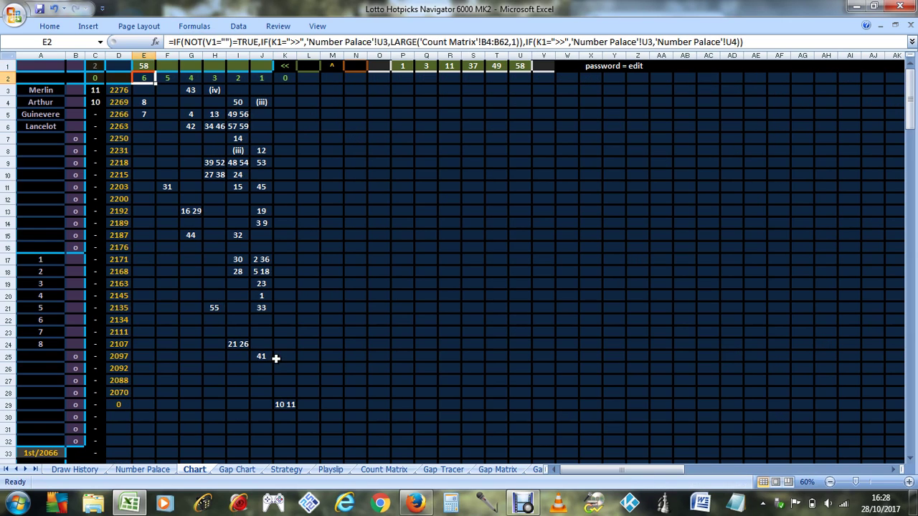
click(293, 406)
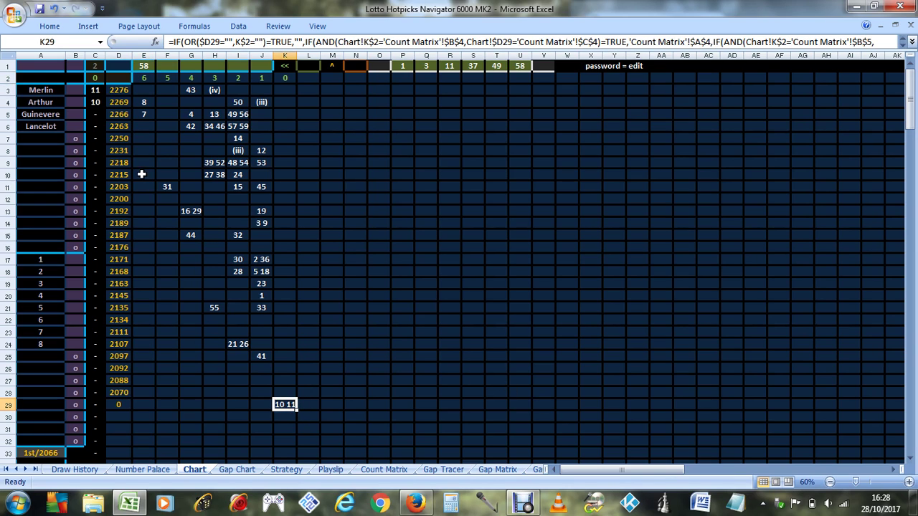
Step: Enter oo in B3 and o in B4 to exclude the Merlin and Arthur machines as well
click(78, 90)
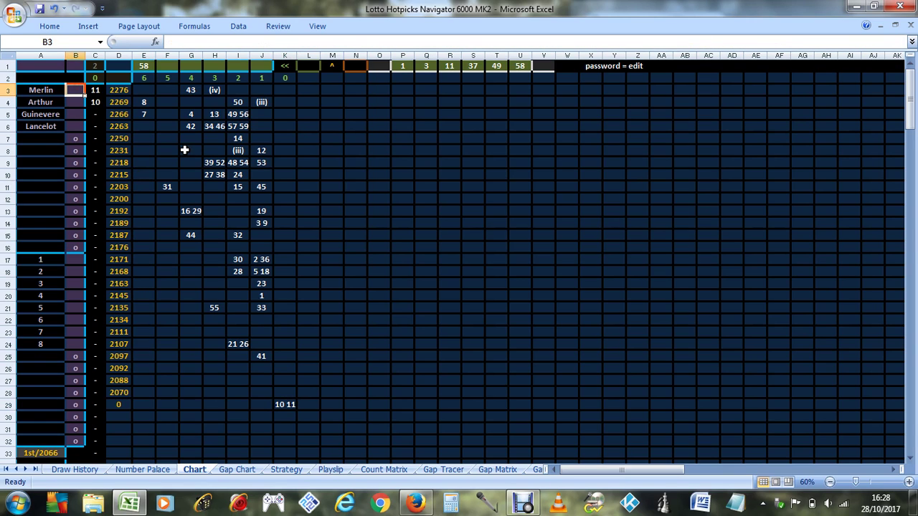
key(Down)
key(Down)
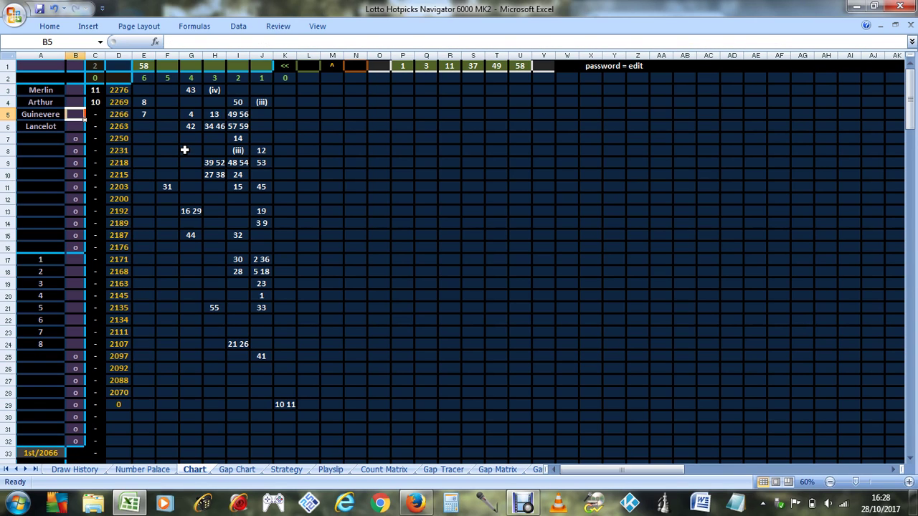
key(Up)
key(Up)
text(oo)
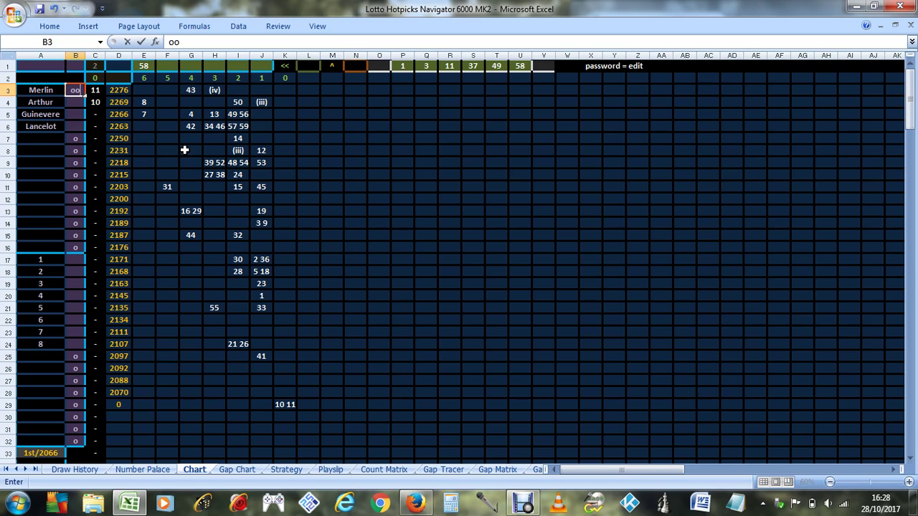
key(Return)
key(Down)
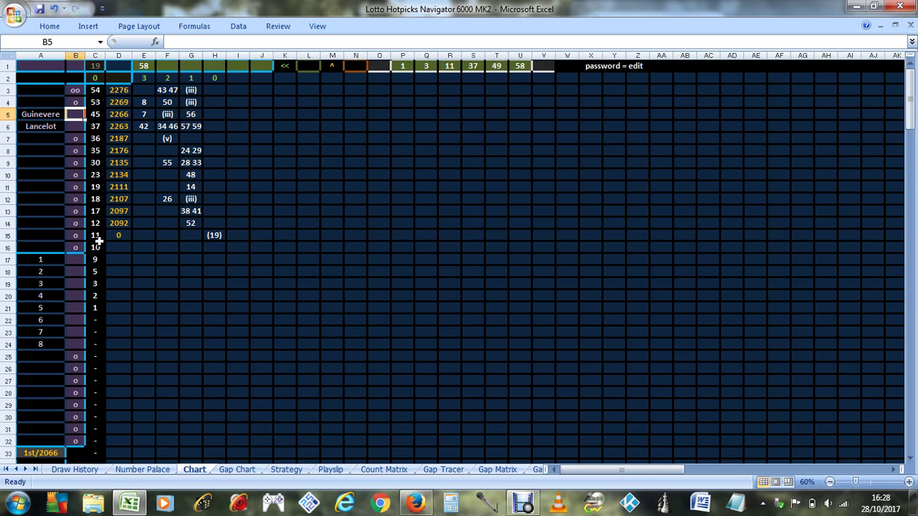
Step: Inspect the numbers in C15:C16 and clear the Merlin and Arthur exclusion marks from B3:B4
drag(95, 237, 96, 250)
drag(72, 88, 75, 104)
key(Delete)
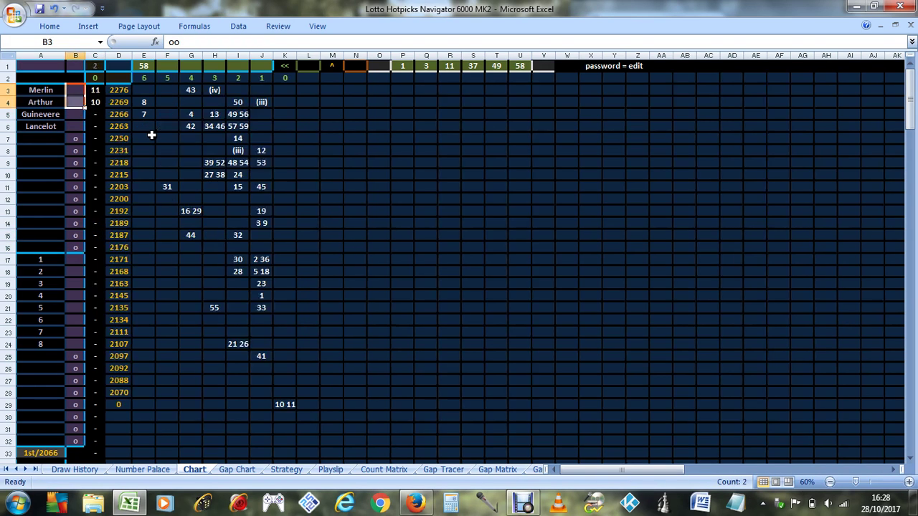
Step: Enter o in O1 to show only the drawn numbers on the chart filtered by number 58
click(143, 65)
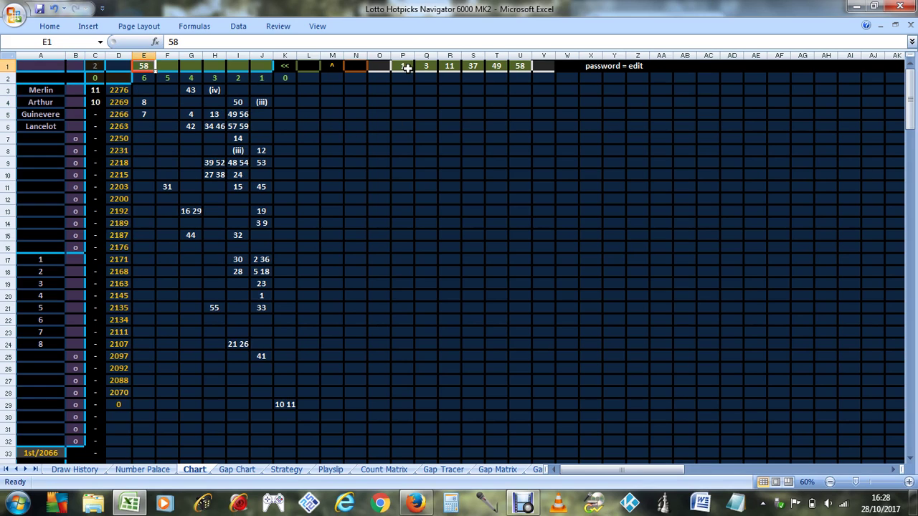
click(383, 67)
text(o)
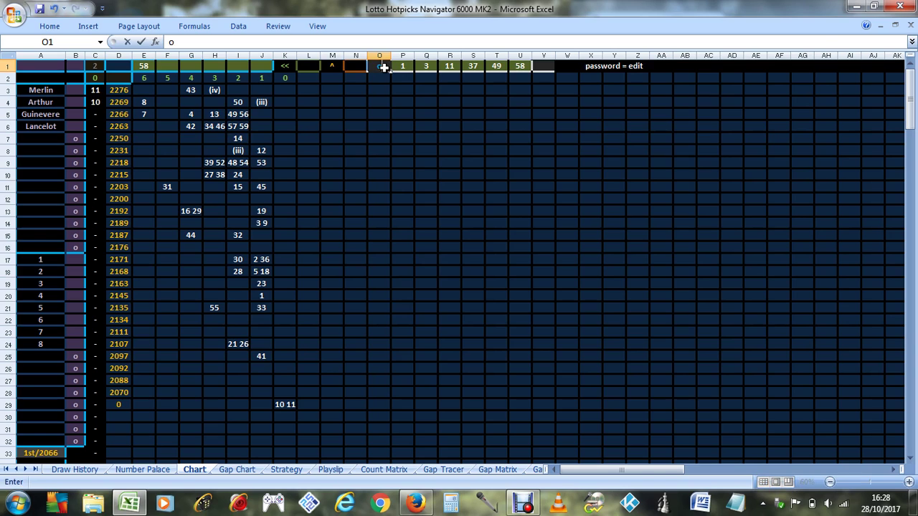
key(Return)
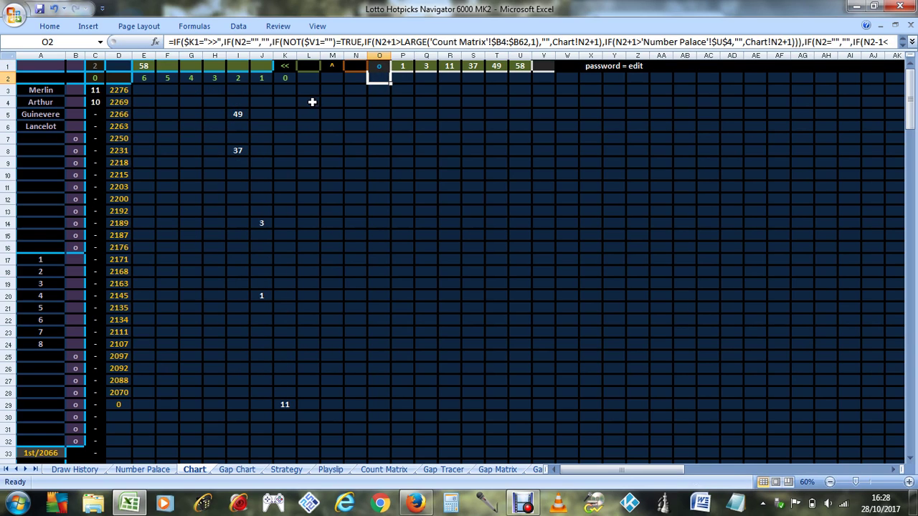
Step: Clear the drawn-numbers mark from O1 and enter 49 in E1 as the number filter
click(374, 67)
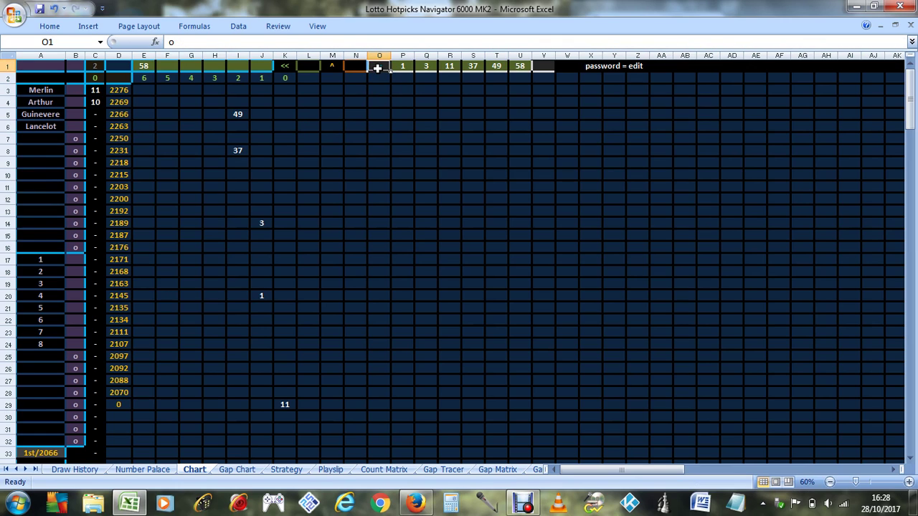
click(143, 67)
text(49)
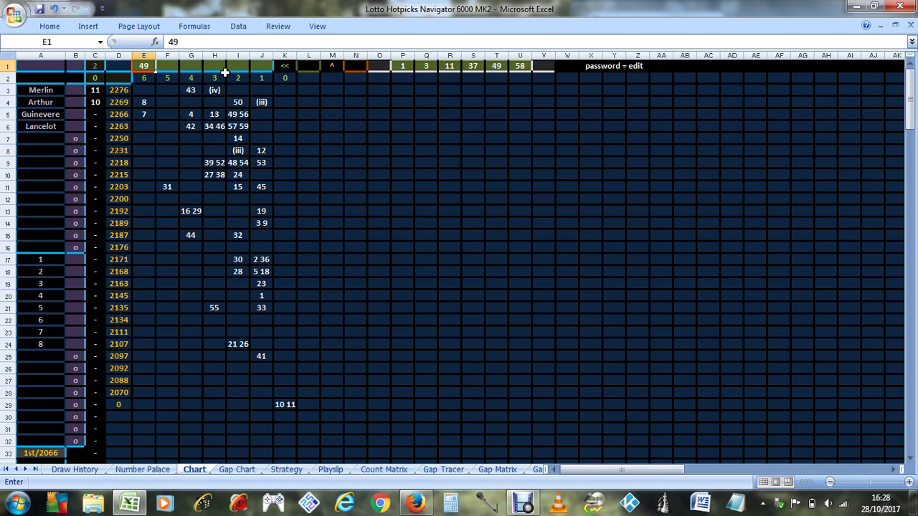
key(Return)
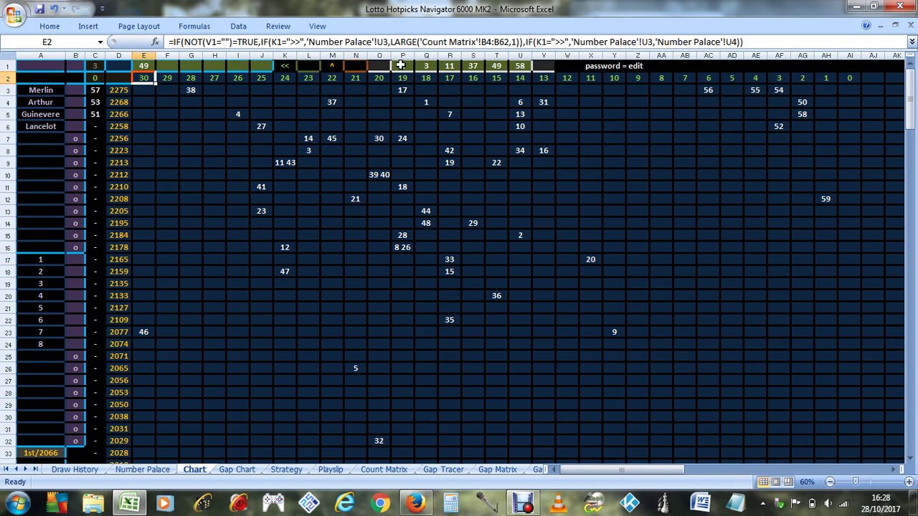
Step: Enter o in O1 to show only the drawn numbers on the chart filtered by number 49
click(374, 66)
text(o)
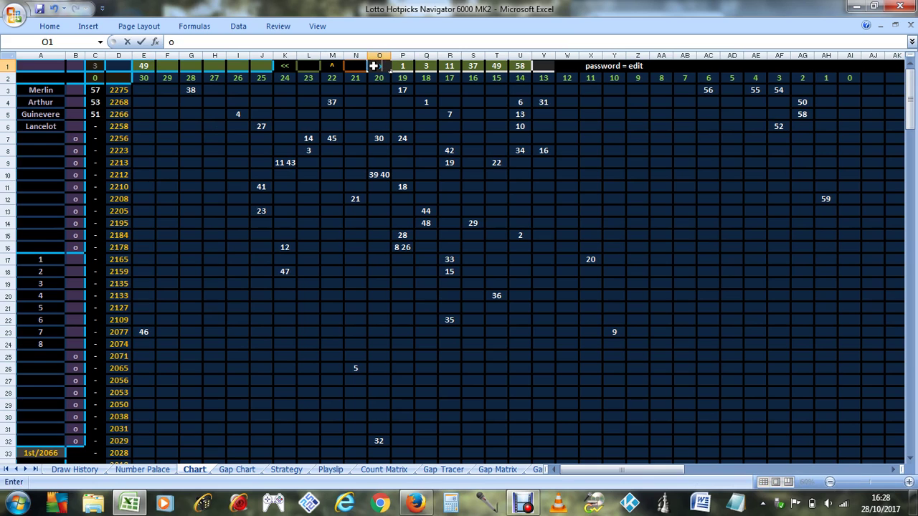
key(Return)
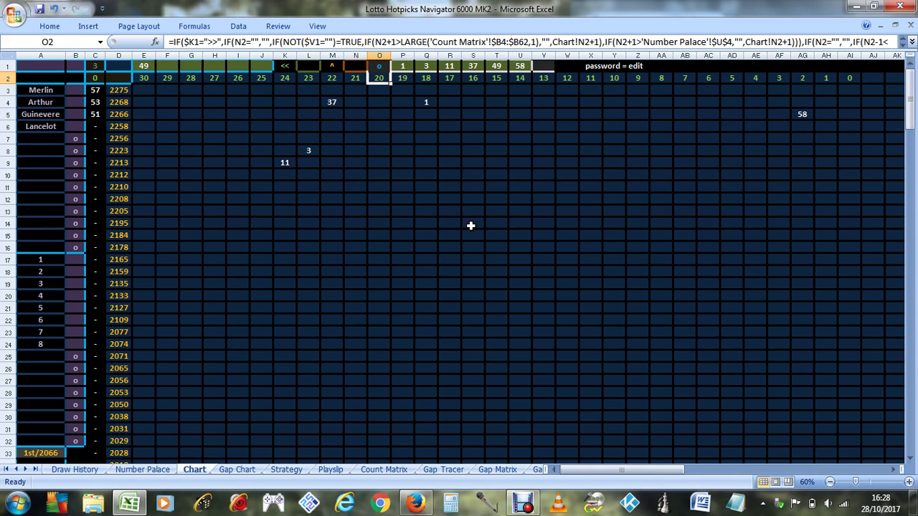
scroll(655, 307, down, 11)
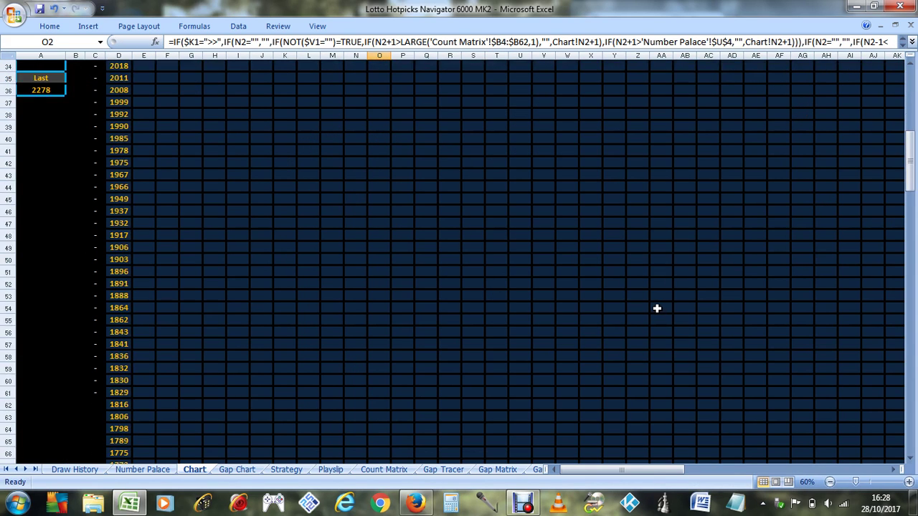
scroll(656, 308, up, 11)
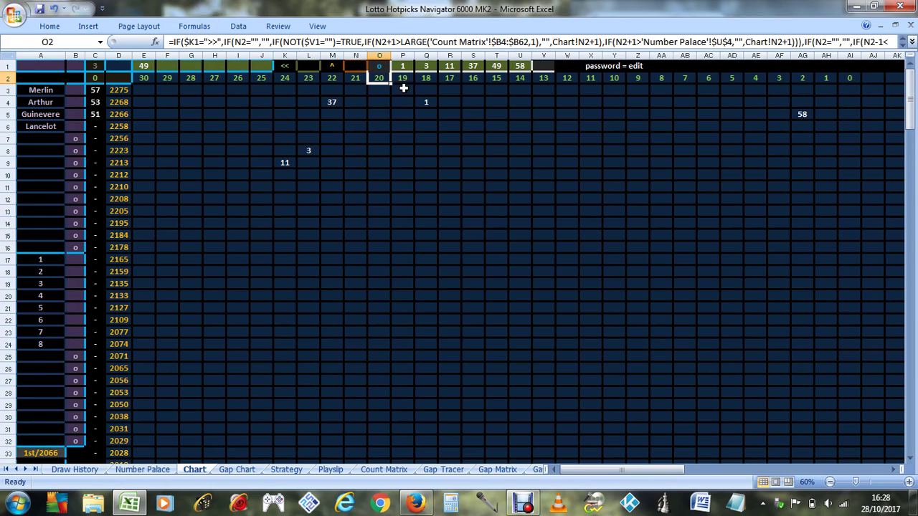
Step: Clear the o from O1, enter 37 in E1 as the number filter and look through the full chart
key(Up)
key(Delete)
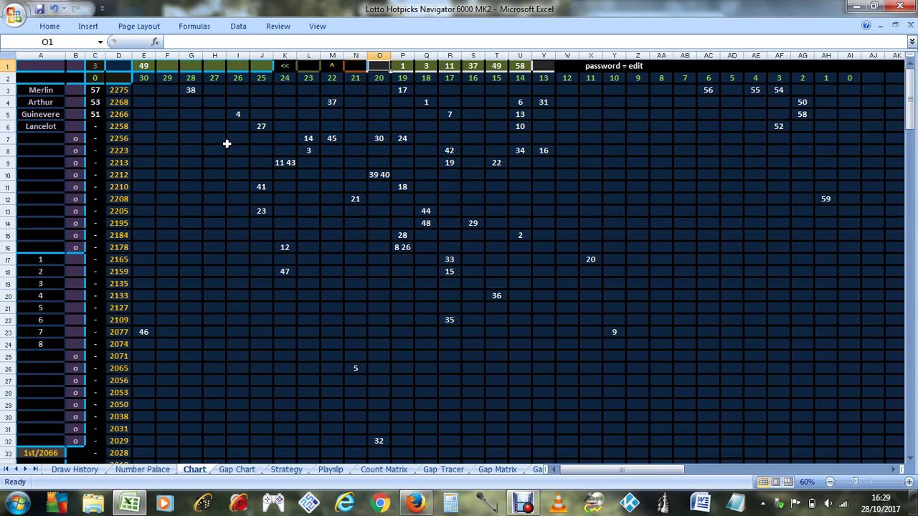
click(155, 67)
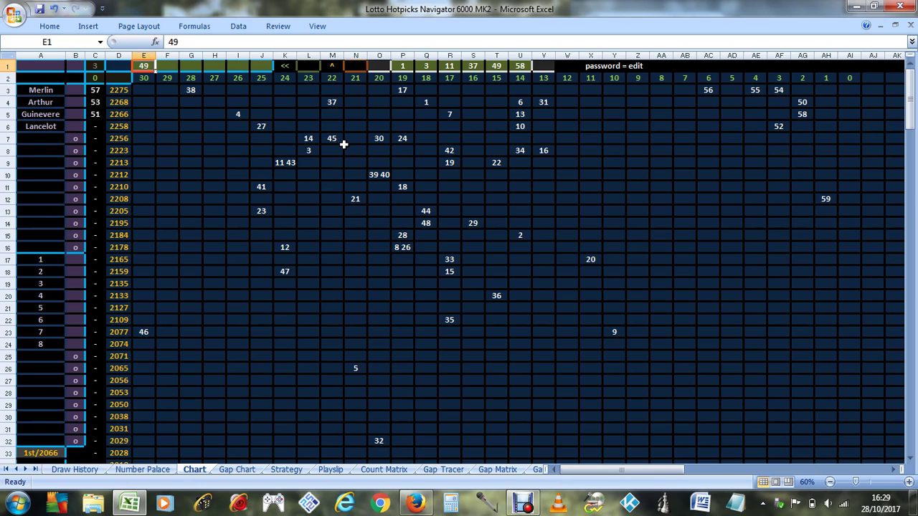
text(37)
key(Return)
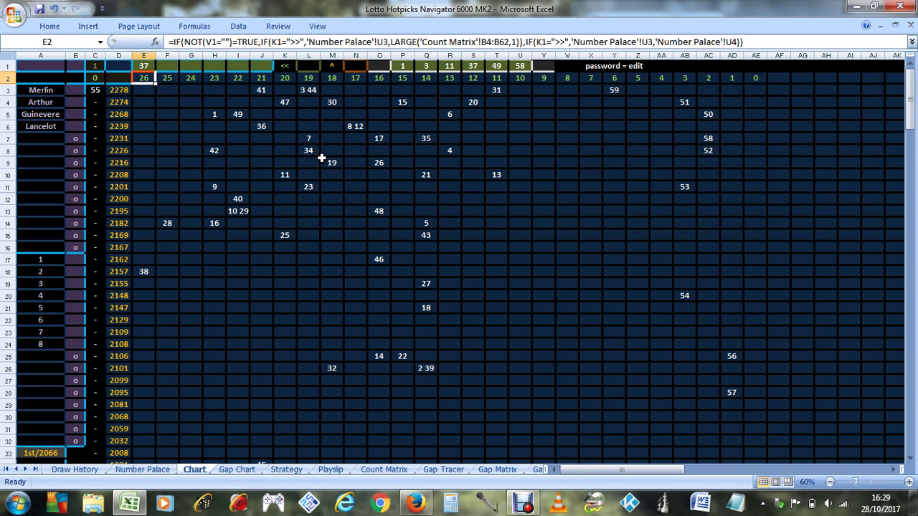
scroll(348, 220, down, 13)
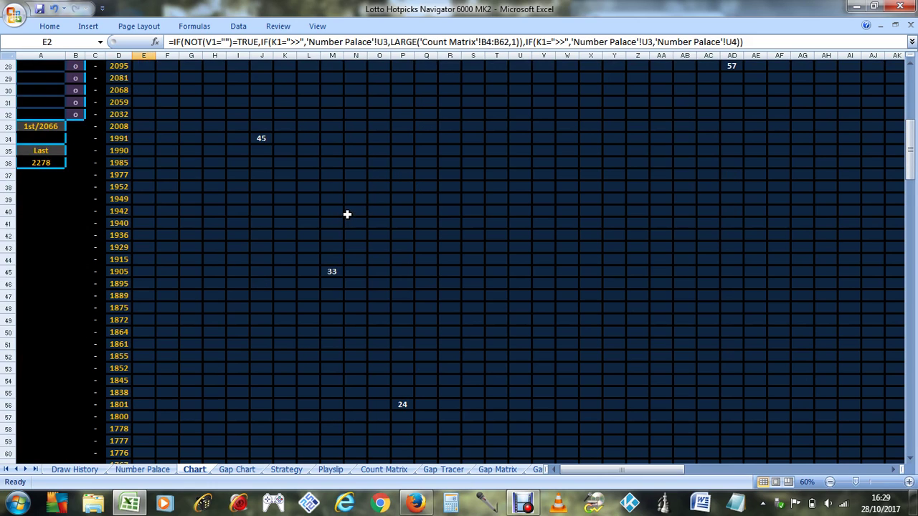
scroll(348, 212, down, 10)
scroll(336, 205, up, 20)
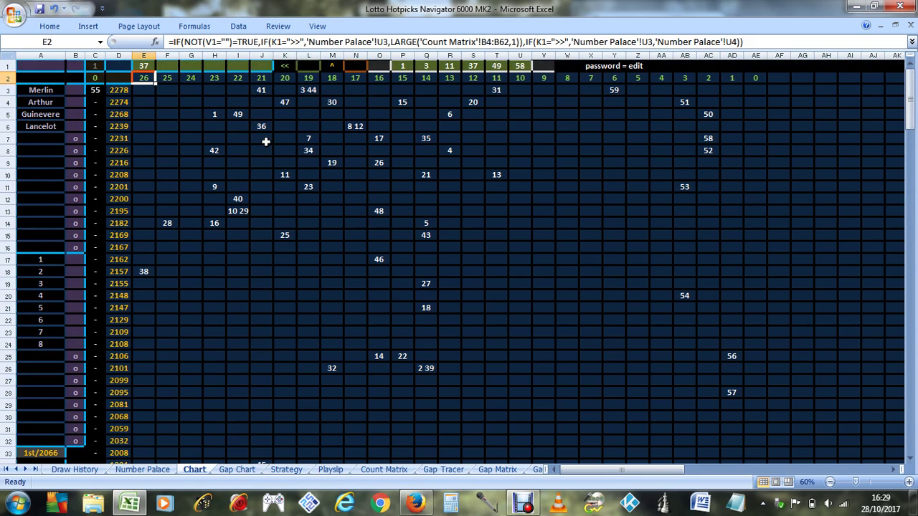
Step: Enter o in O1 to show only the drawn numbers on the chart filtered by number 37
click(378, 66)
text(o)
key(Return)
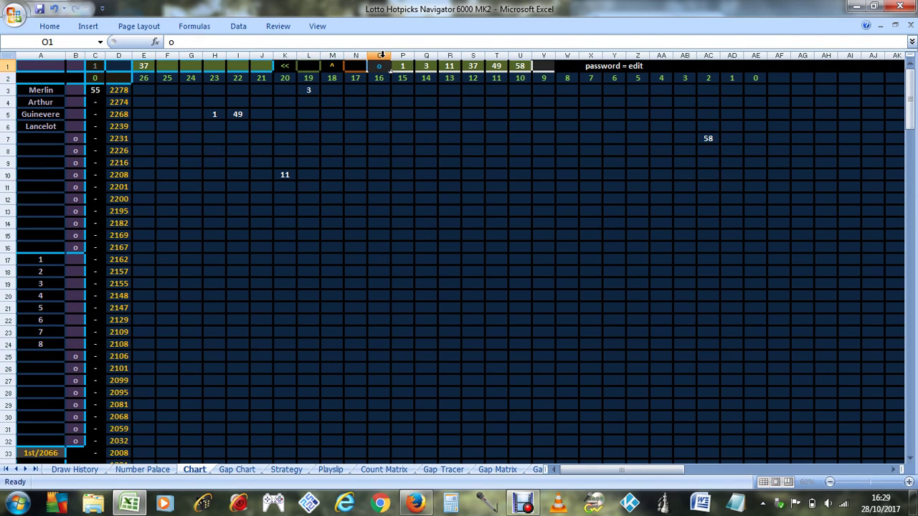
scroll(251, 215, down, 5)
scroll(254, 215, up, 5)
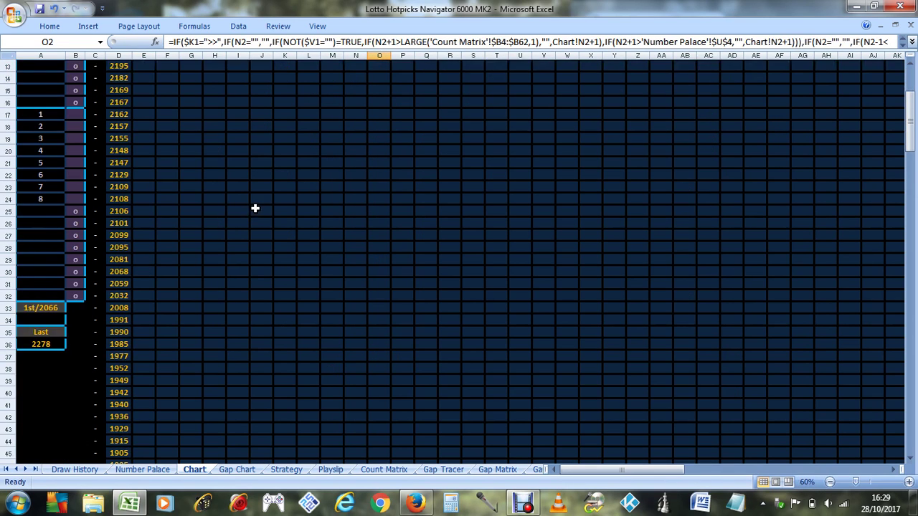
Step: Remove the o from O1 and change the number filter in E1 to 11
click(376, 66)
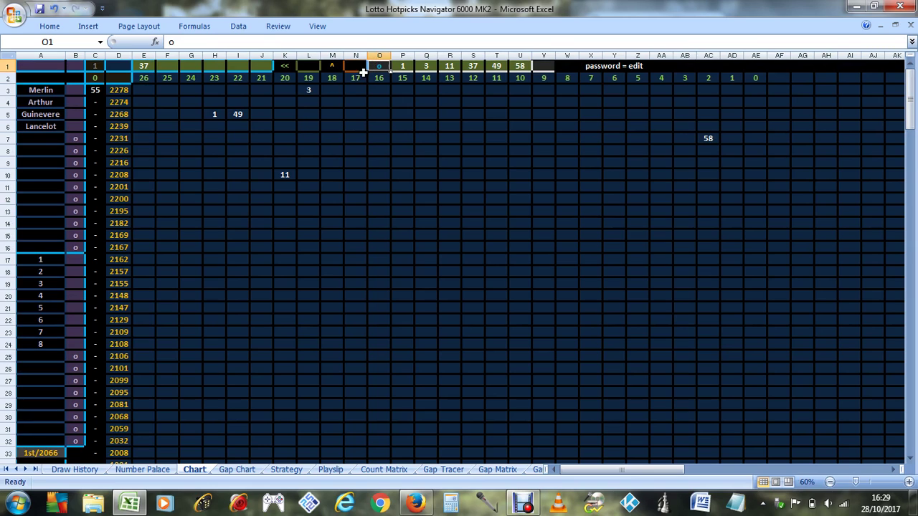
key(Delete)
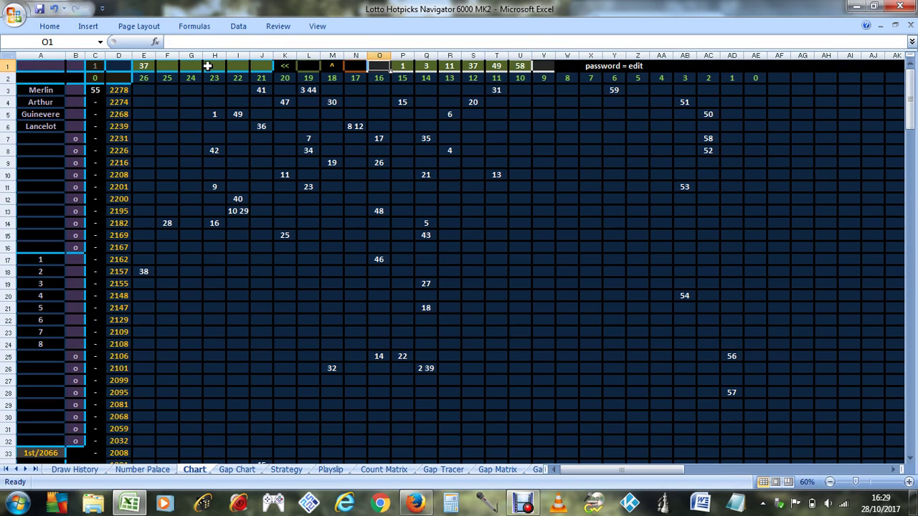
click(139, 66)
text(11)
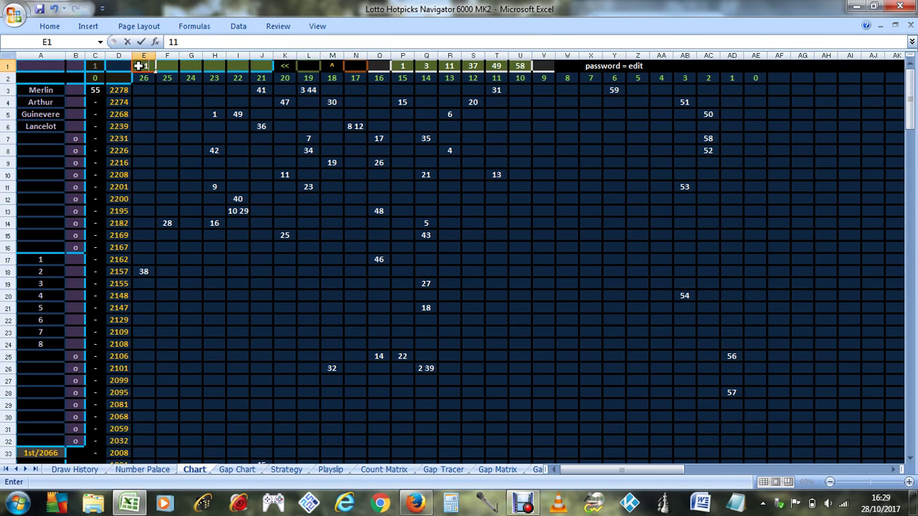
key(Return)
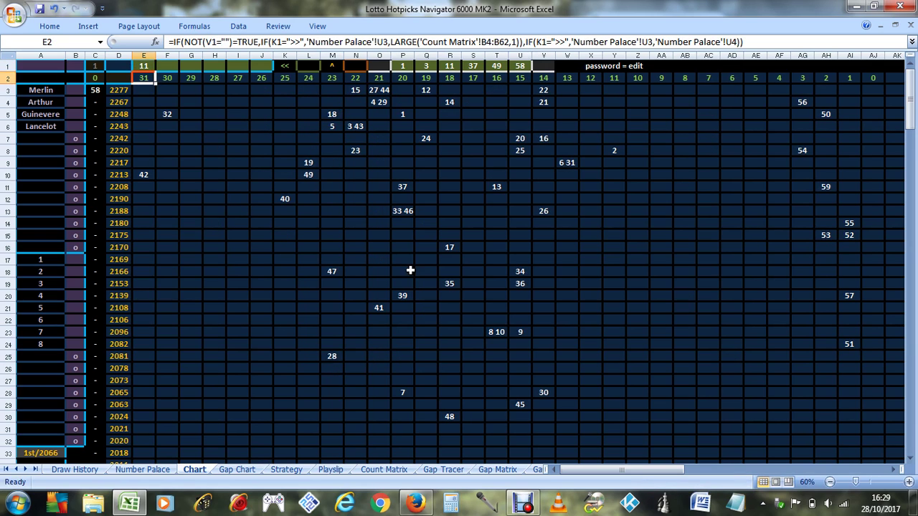
Step: Enter o in O1 to show only the drawn numbers for number 11, check the chart rows and inspect cell C3
click(381, 67)
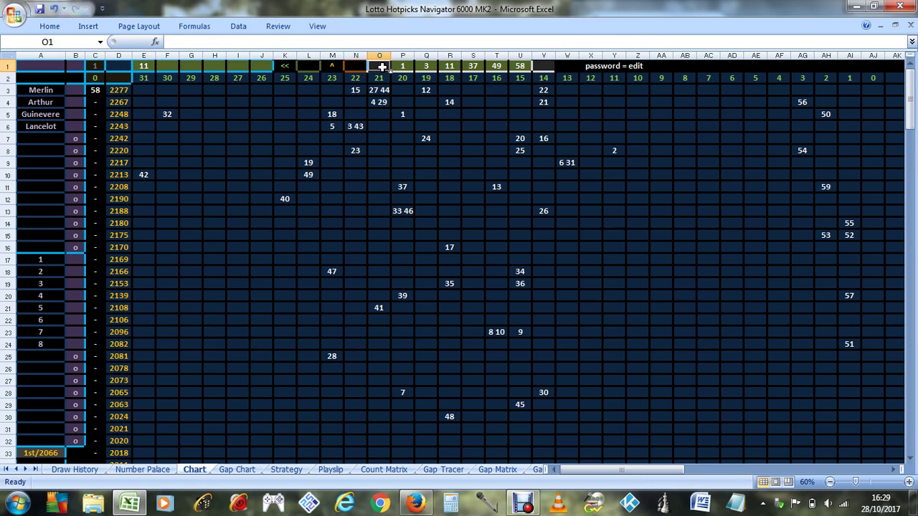
text(o)
key(Return)
scroll(504, 137, down, 9)
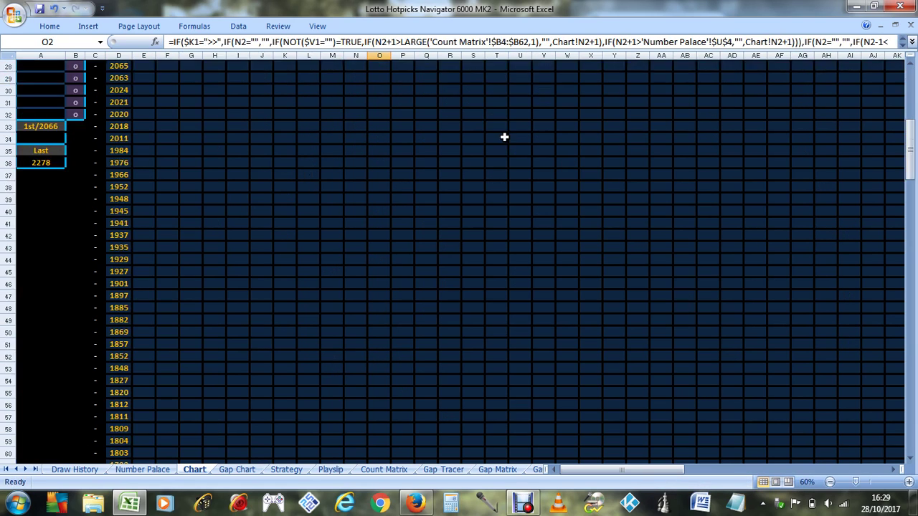
scroll(504, 136, up, 9)
scroll(522, 401, down, 20)
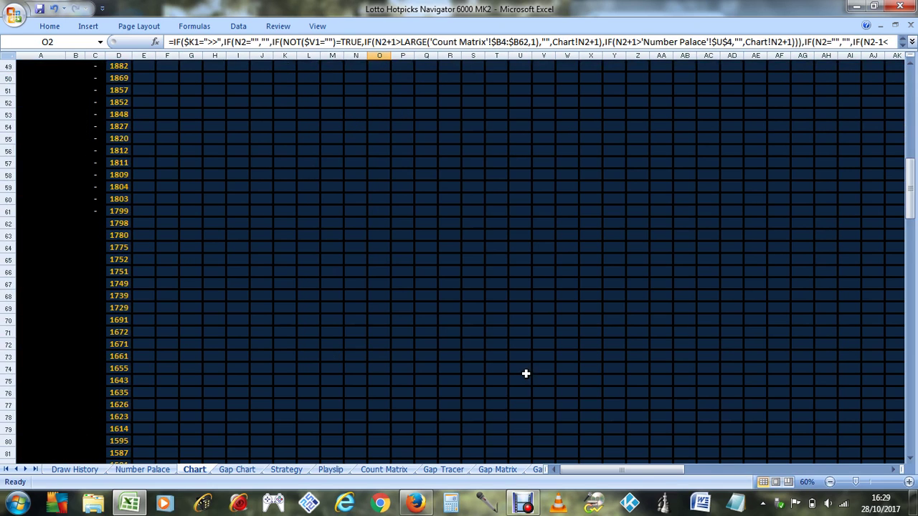
scroll(515, 364, up, 8)
scroll(515, 363, up, 20)
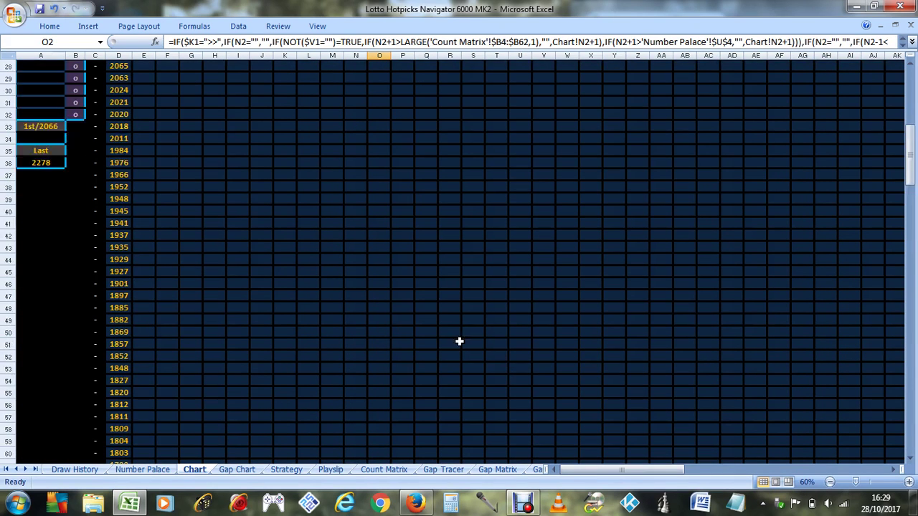
click(100, 89)
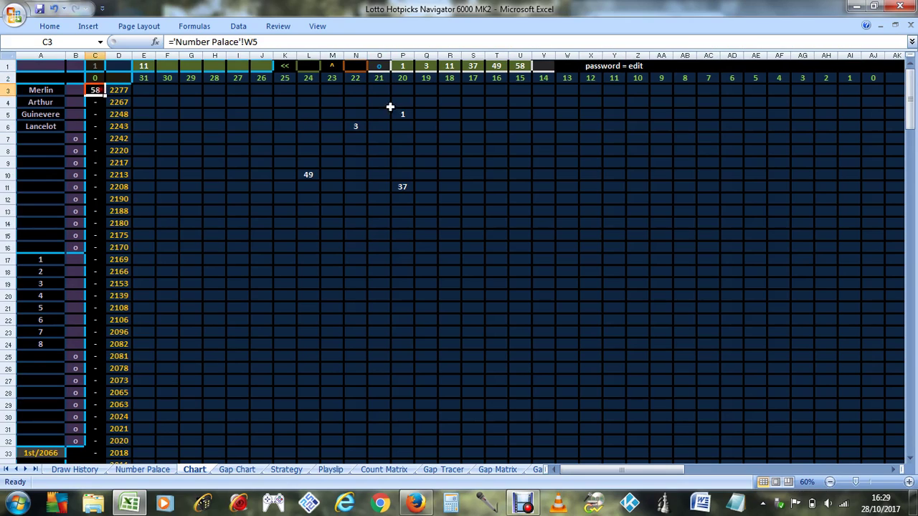
Step: Clear the o from O1 and enter 3 in E1 as the number filter
click(384, 66)
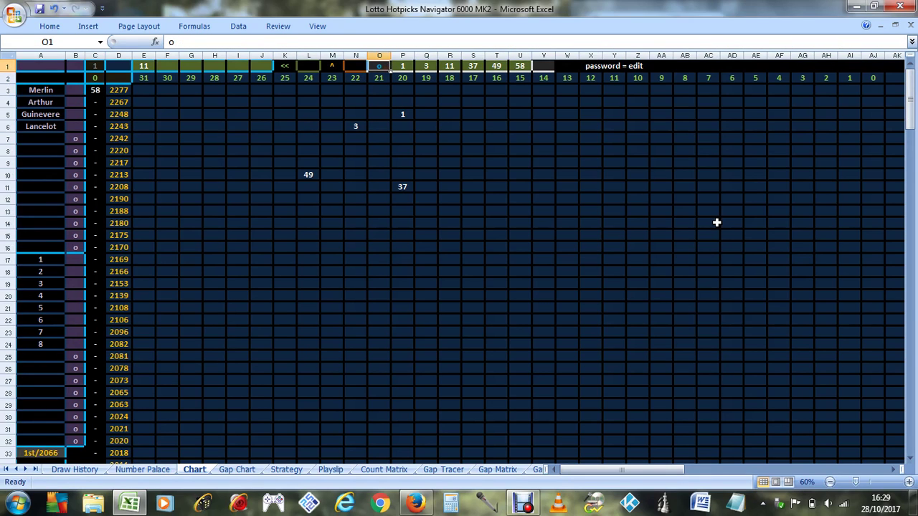
key(Delete)
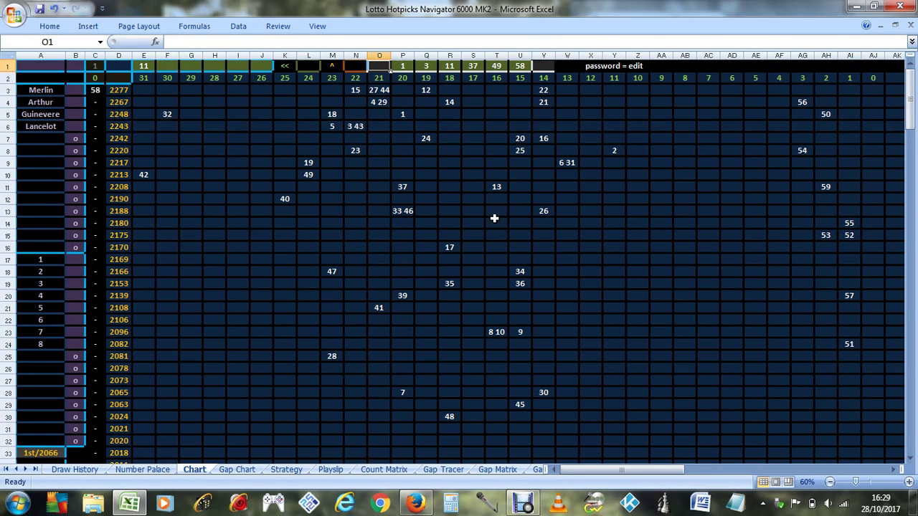
click(146, 64)
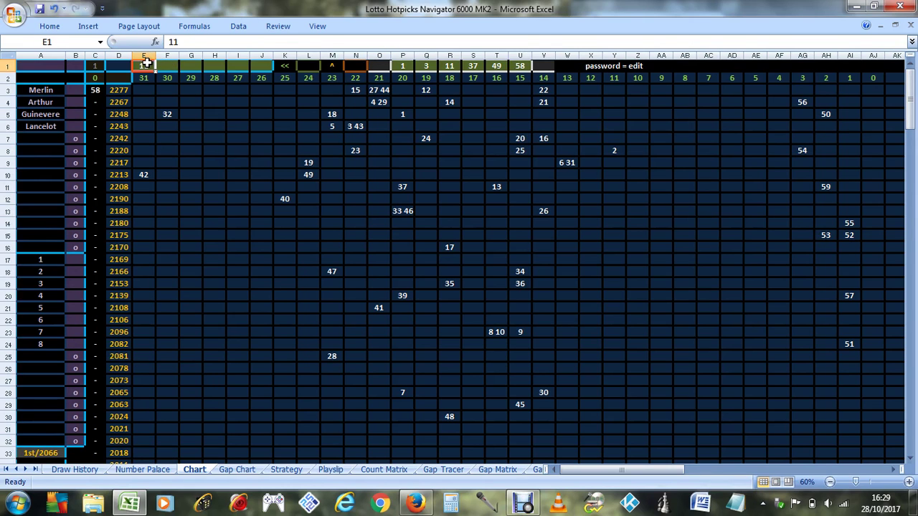
text(3)
key(Return)
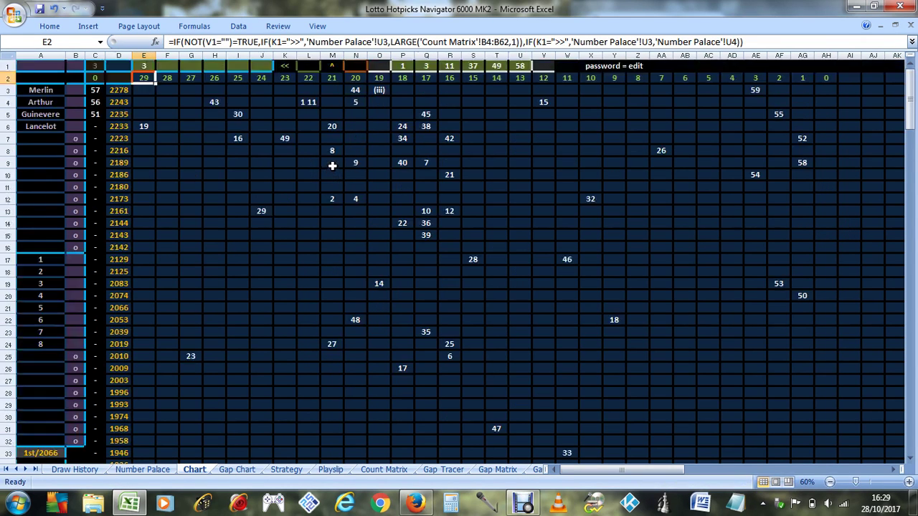
Step: Enter o in O1 to show only the drawn numbers on the chart filtered by number 3
click(384, 66)
text(o)
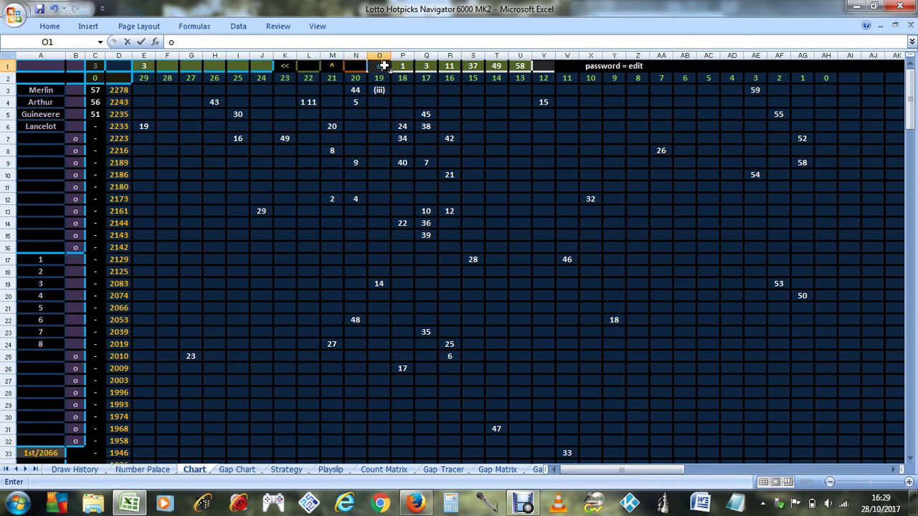
key(Return)
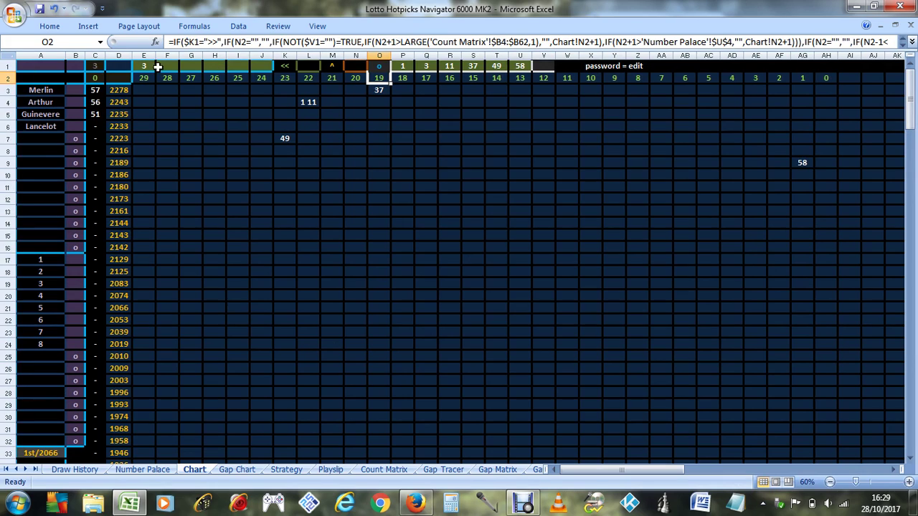
Step: Enter 1 in E1 as the number filter and clear the o from O1 to show all numbers
click(152, 66)
text(1)
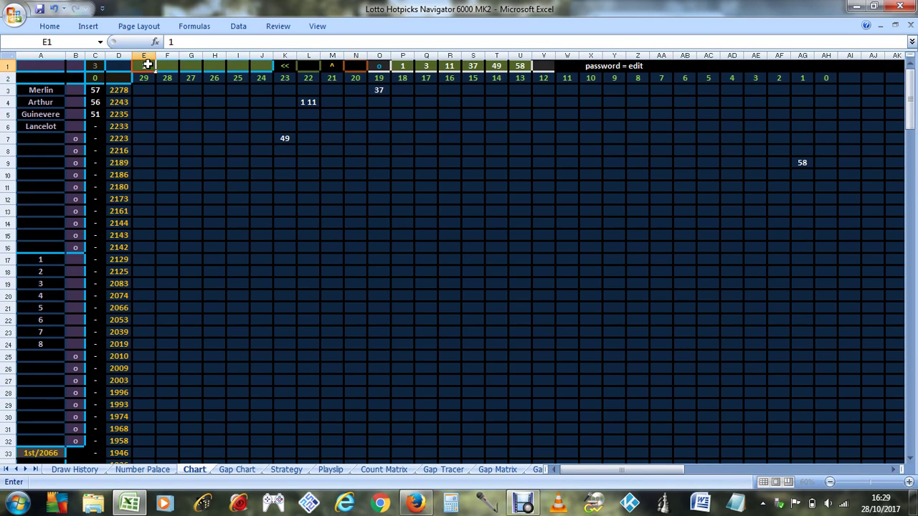
key(Return)
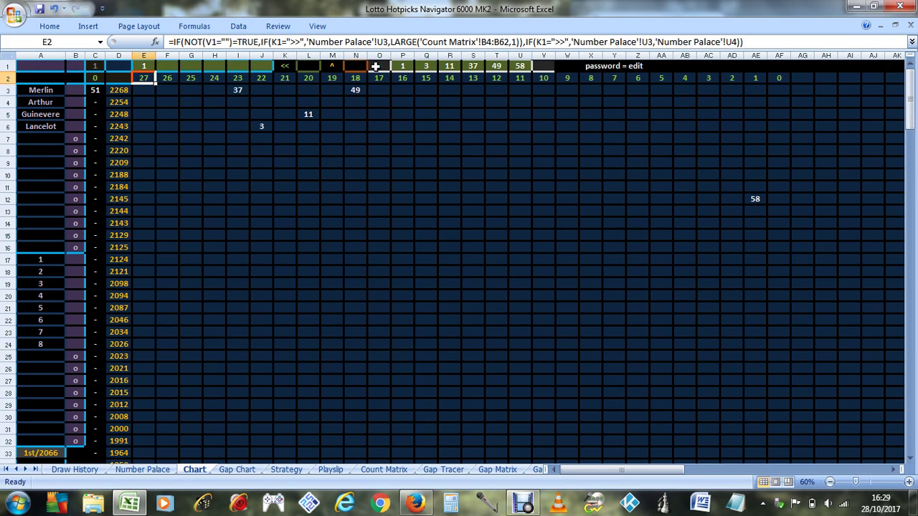
click(379, 66)
key(Delete)
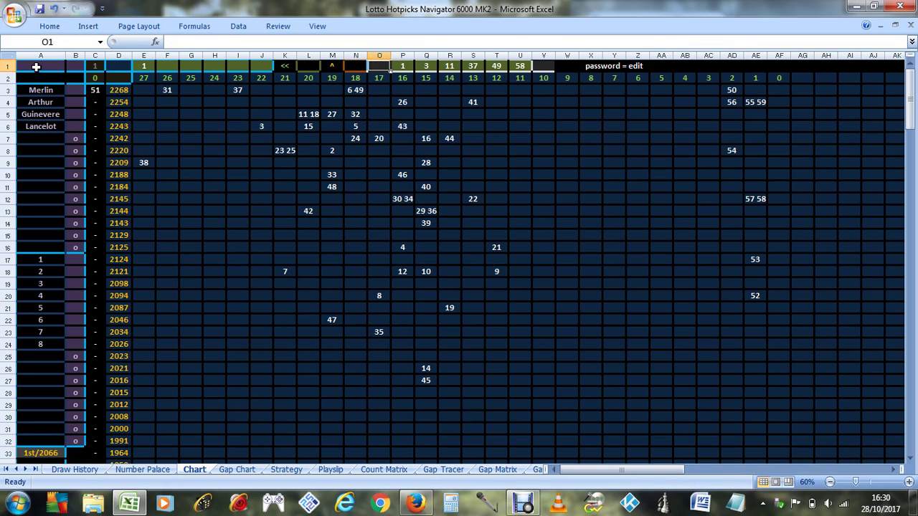
Step: Enter 6 in B1 to restrict the chart for number 1 to ball set 6, and look through its rows
click(75, 66)
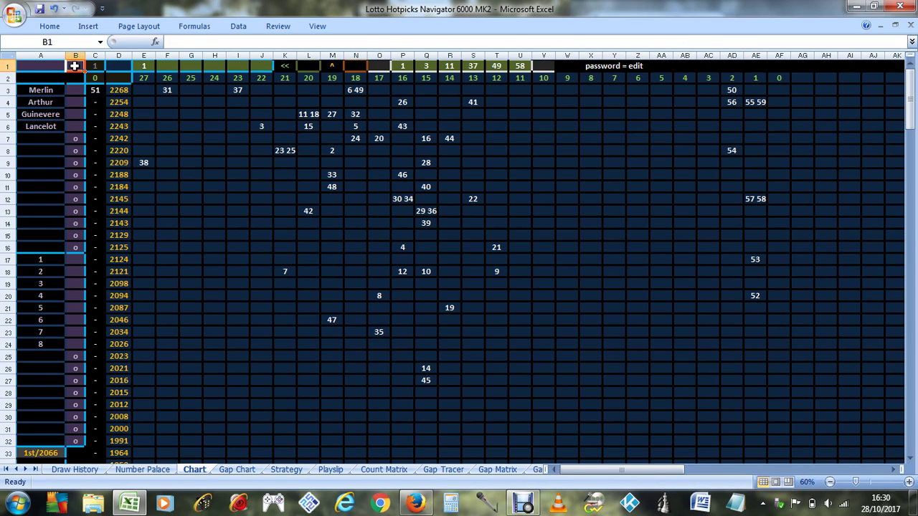
text(6)
key(Return)
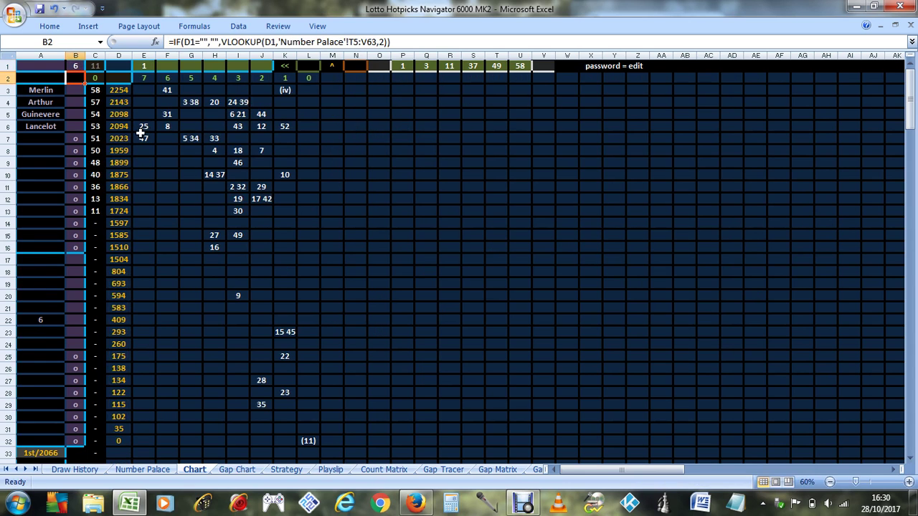
scroll(229, 125, down, 6)
scroll(435, 158, up, 6)
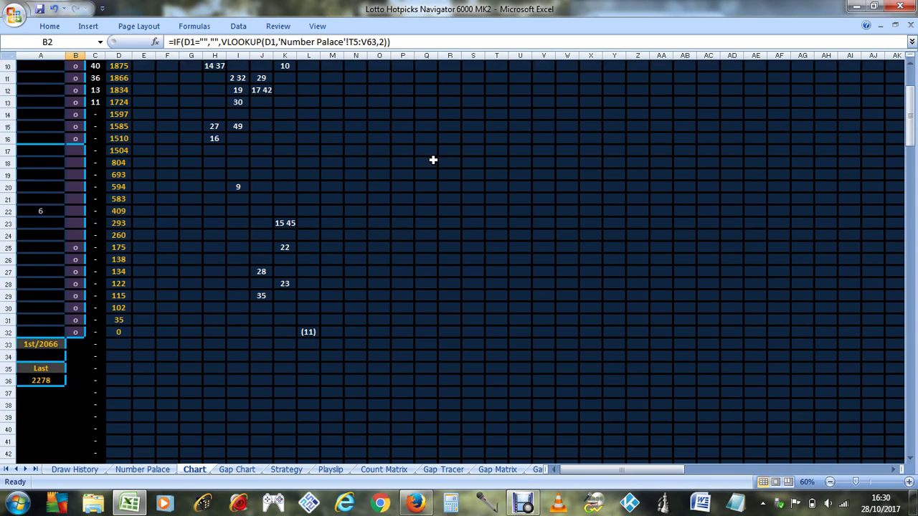
Step: Enter o in O1 to show only the drawn numbers on the chart for number 1 and ball set 6
click(385, 65)
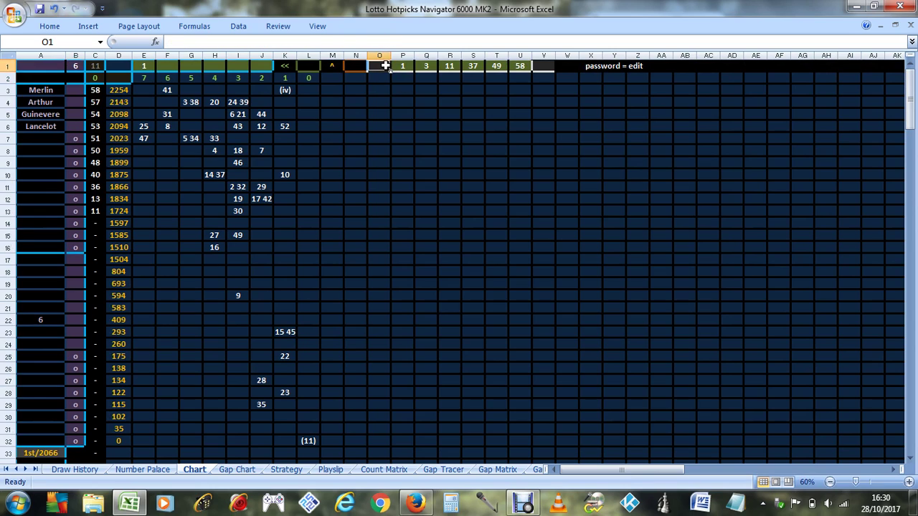
text(o)
key(Return)
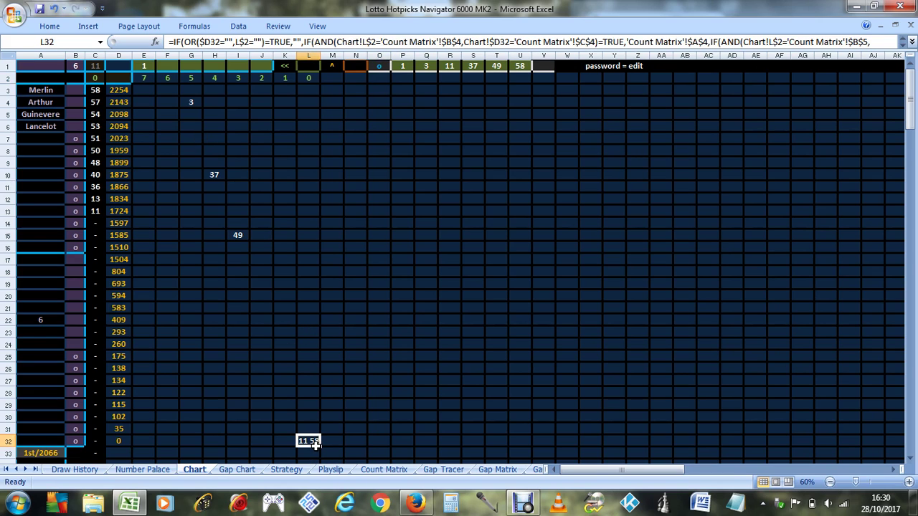
Step: Enter 3 in E1 as the number filter for the drawn numbers in ball set 6
click(148, 66)
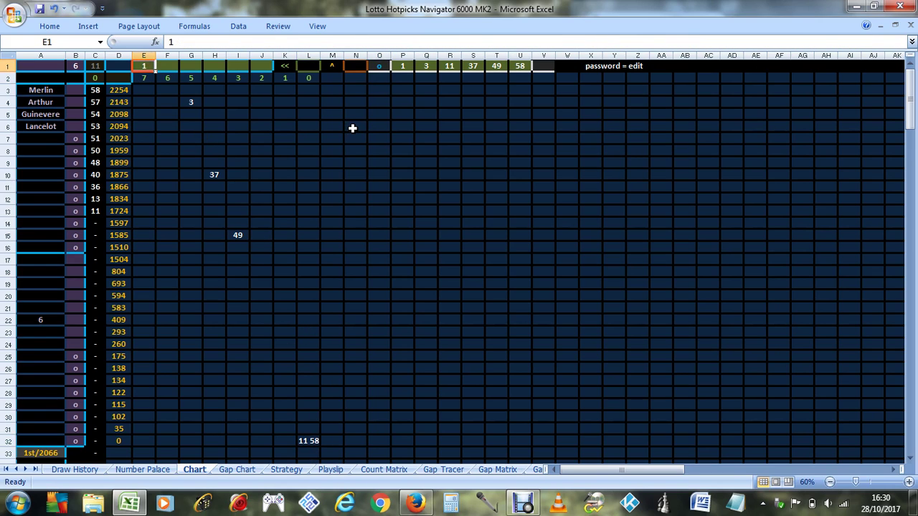
text(3)
key(Return)
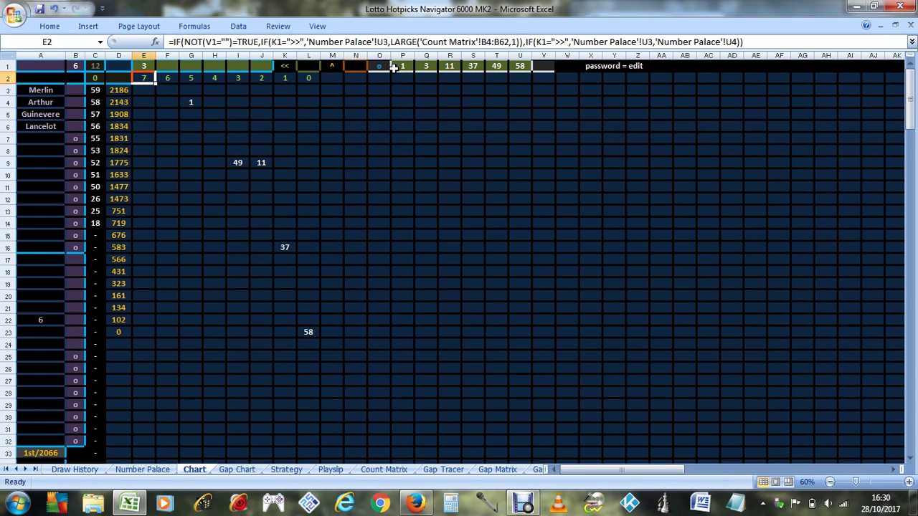
click(386, 66)
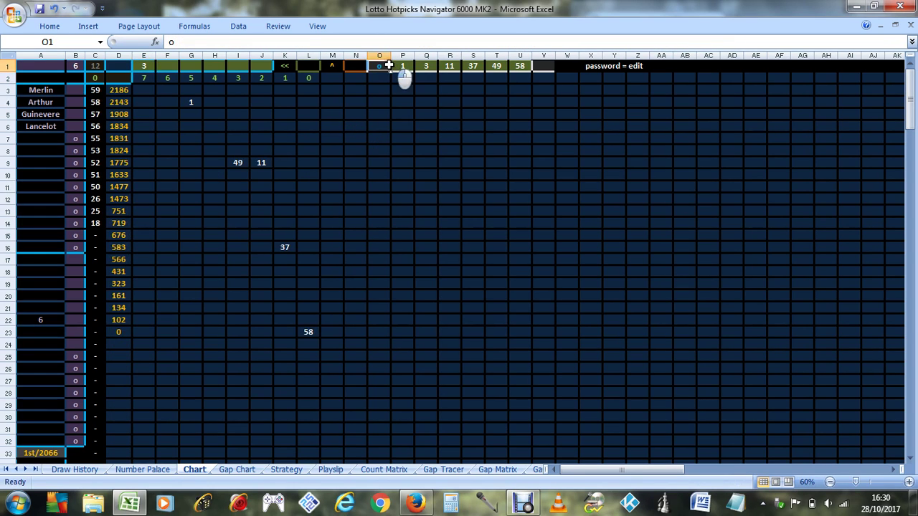
Step: Enter 11 in E1 as the number filter and clear the o from O1 to show all numbers
click(152, 66)
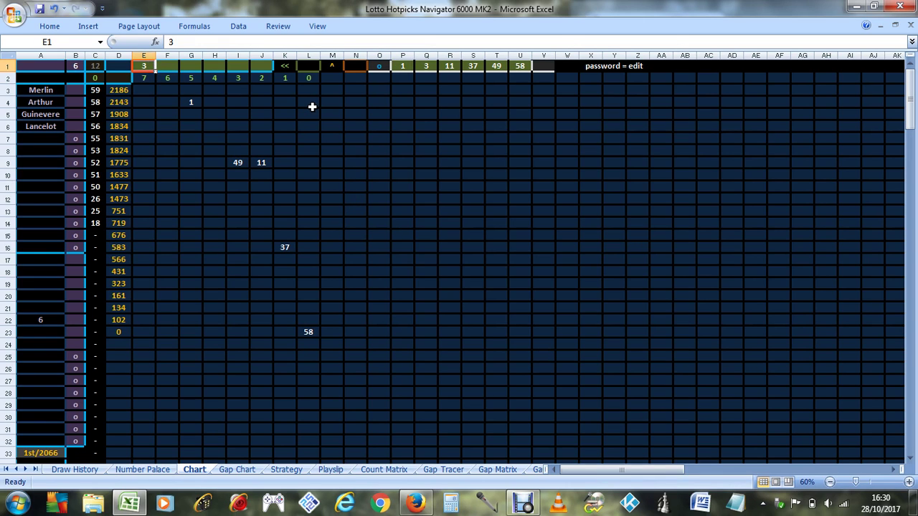
text(11)
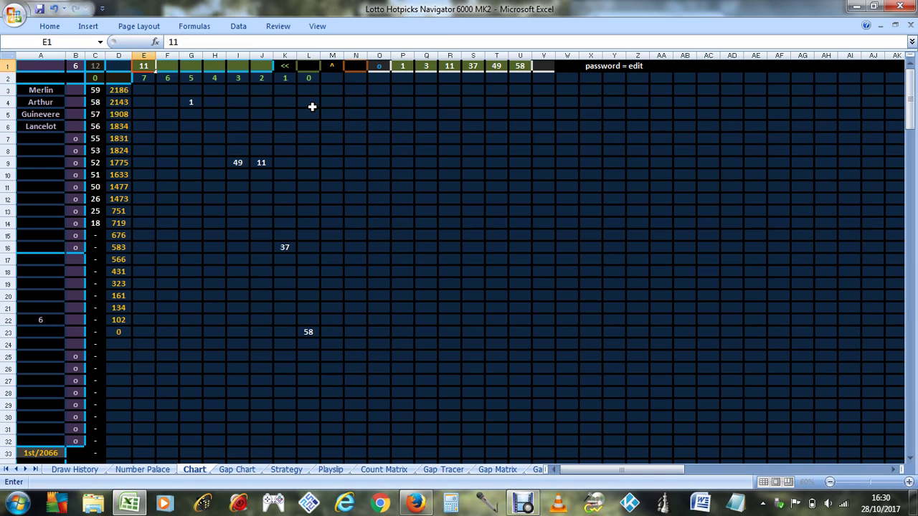
key(Return)
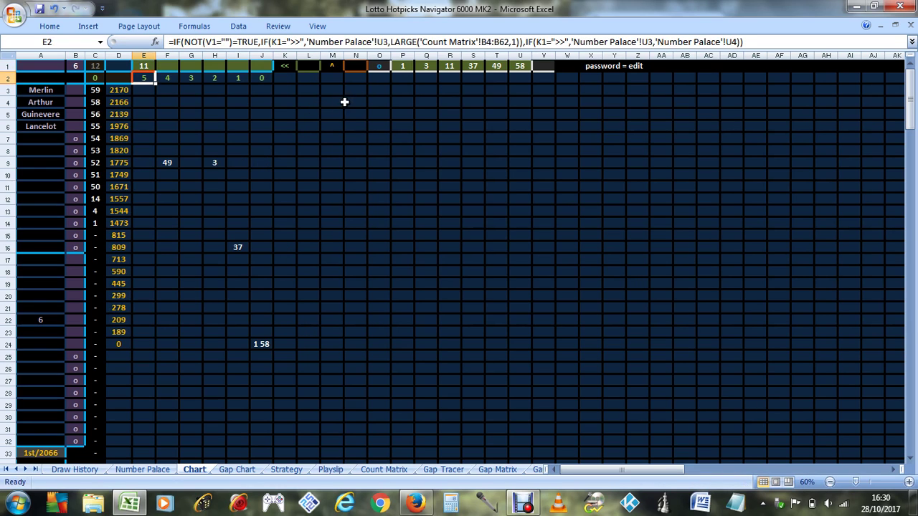
click(381, 66)
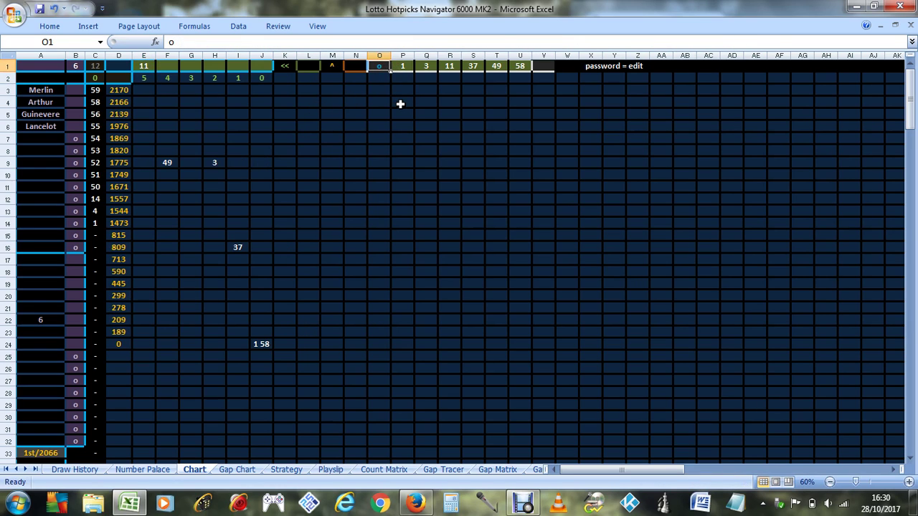
click(170, 163)
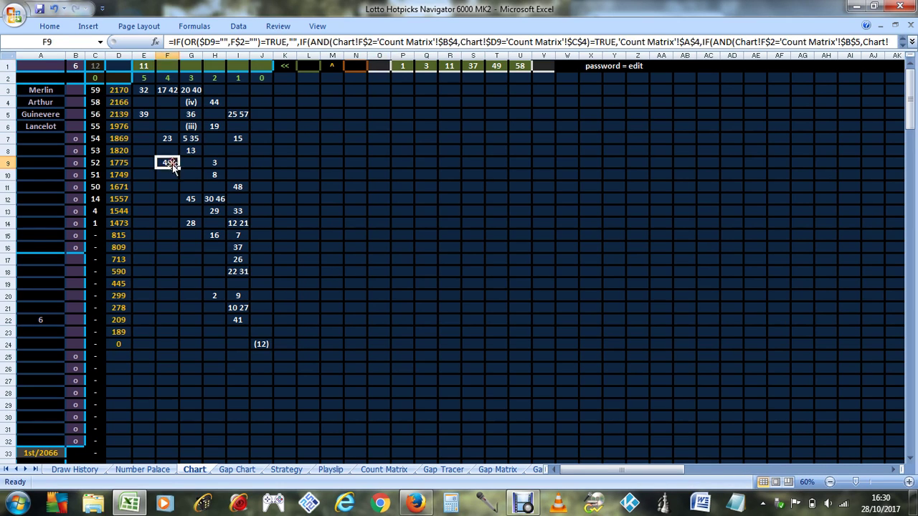
Step: Enter 37 in E1 as the number filter and o in O1 to show only the drawn numbers
click(144, 65)
text(37)
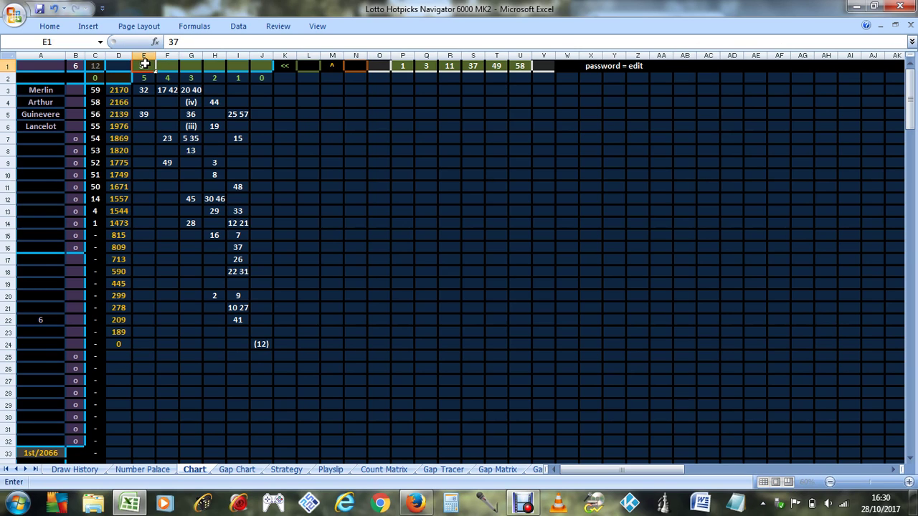
key(Return)
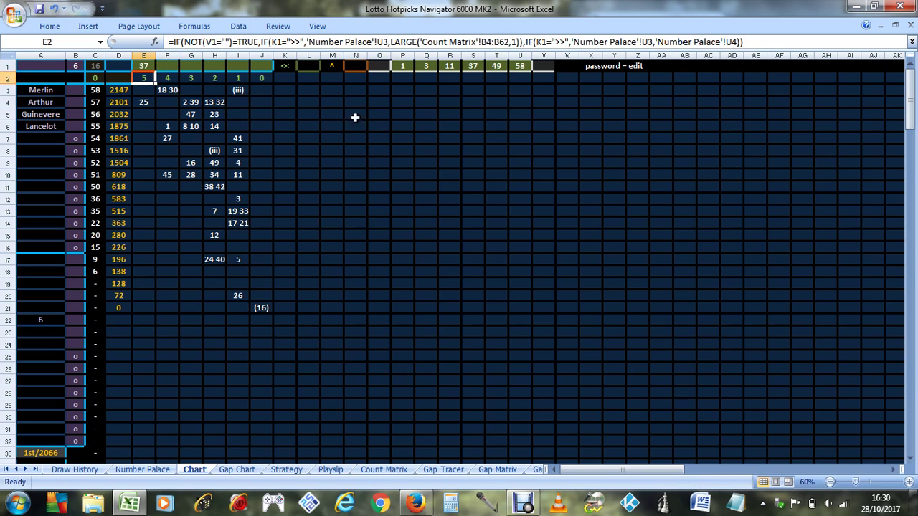
click(379, 65)
text(o)
key(Return)
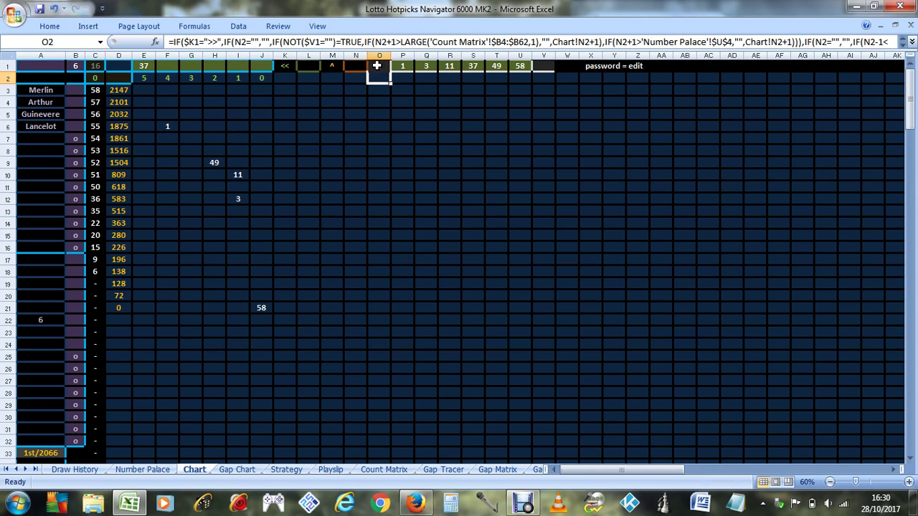
Step: Enter 49 in E1 as the number filter and clear the o from O1 to show all numbers
click(146, 66)
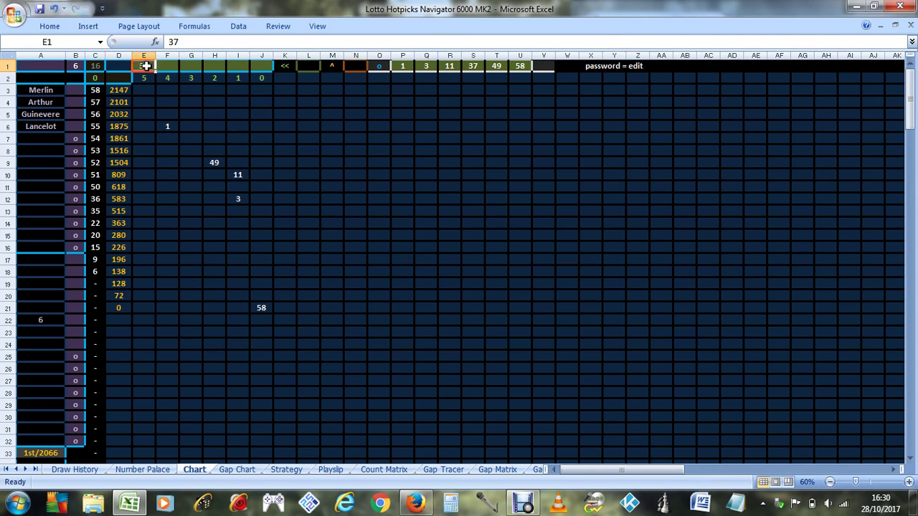
text(49)
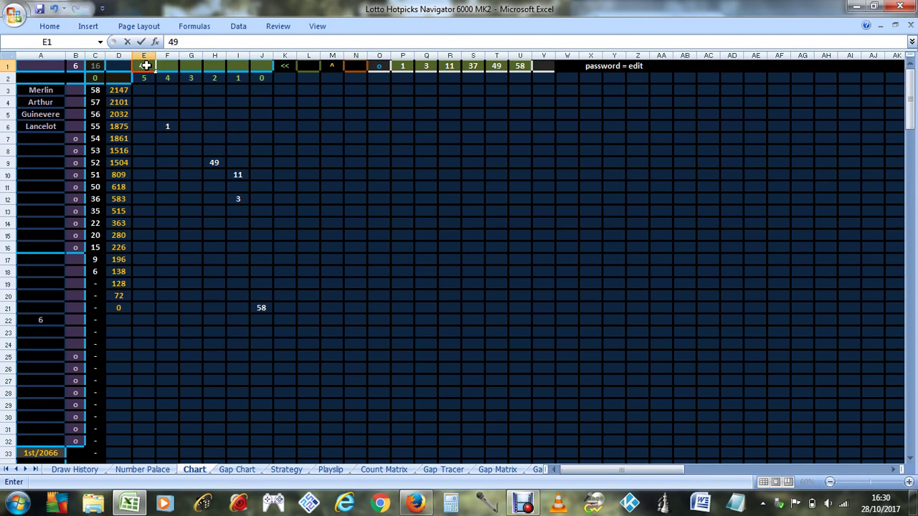
key(Return)
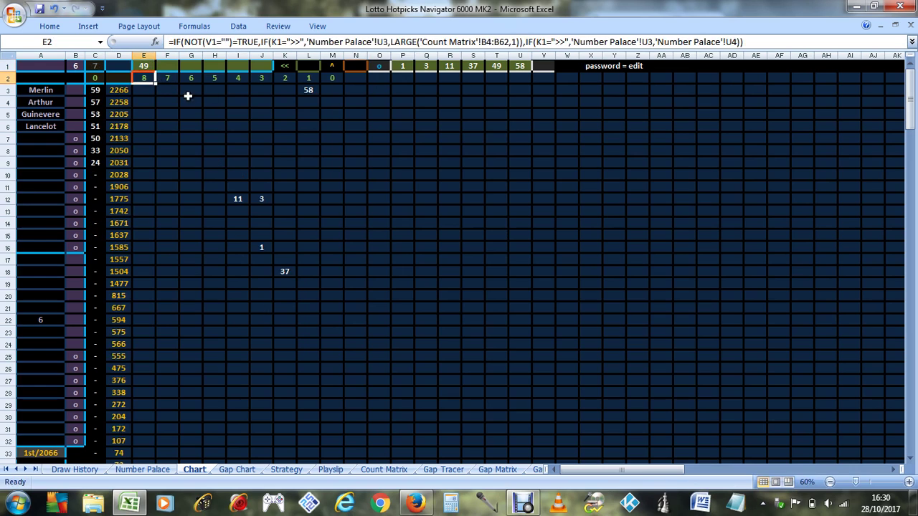
click(383, 66)
key(Delete)
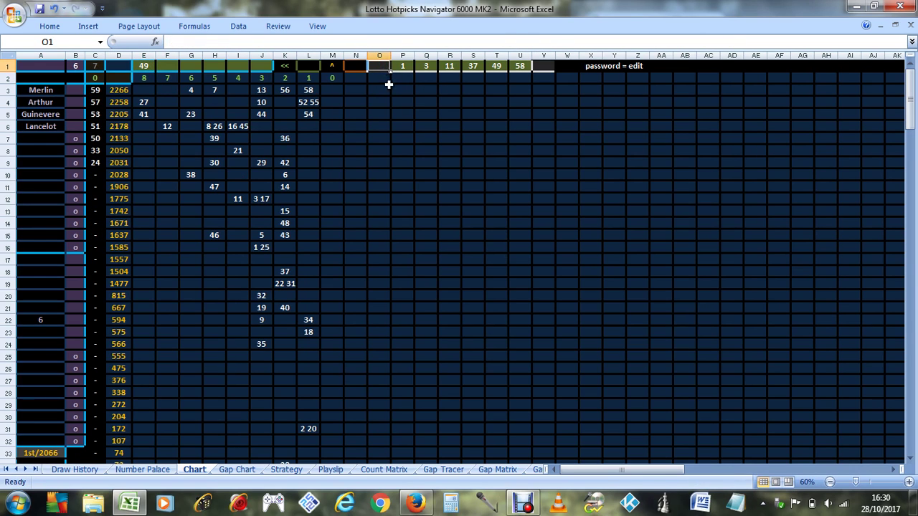
Step: Enter 58 in E1 as the number filter, and briefly show only the drawn numbers with an o in O1 before clearing it
click(145, 67)
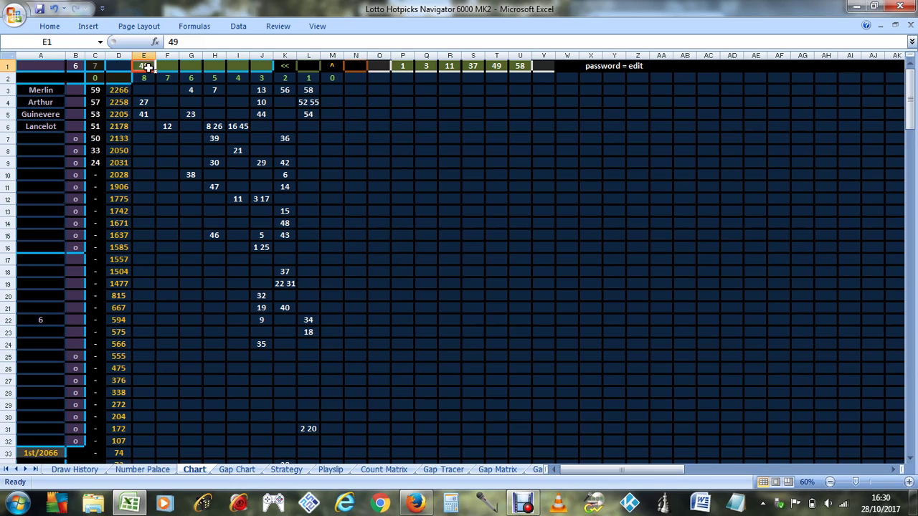
text(58)
key(Return)
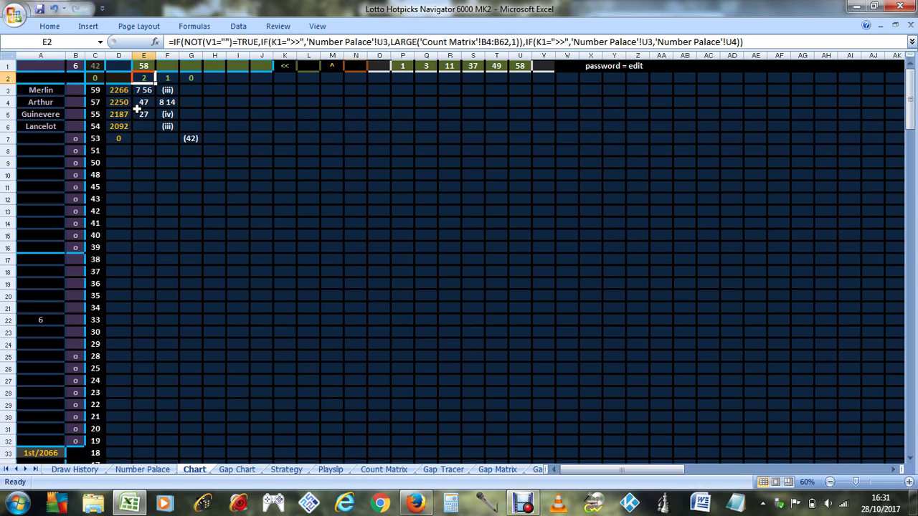
click(376, 72)
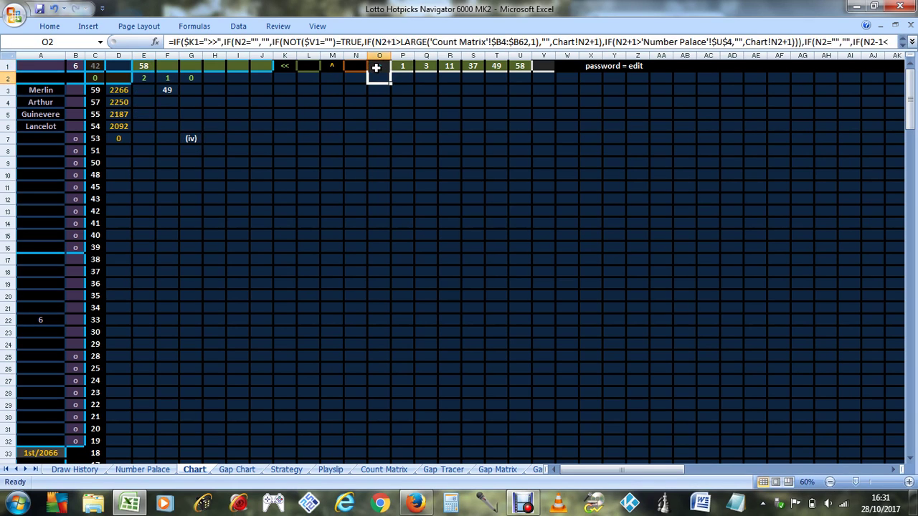
click(380, 63)
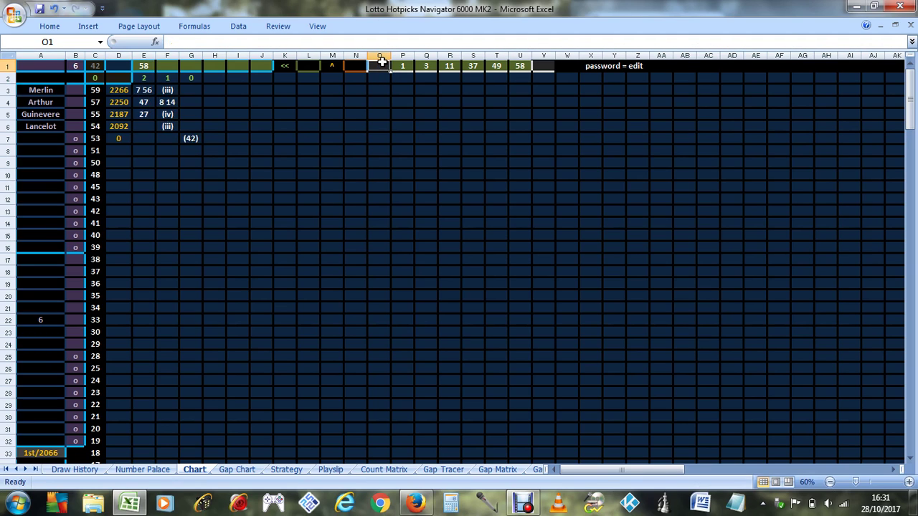
Step: Clear the ball set from B1 and enter Guinevere in A1 to restrict the chart to that machine
click(80, 67)
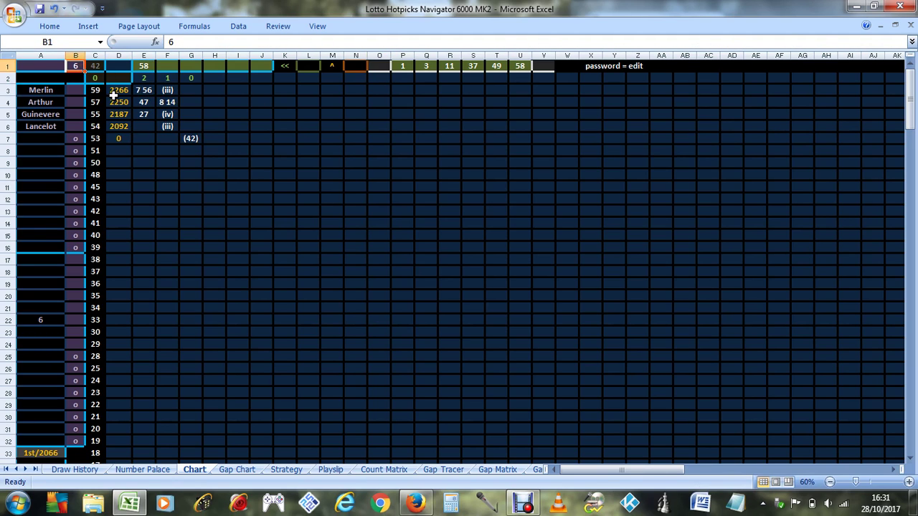
key(Delete)
key(Left)
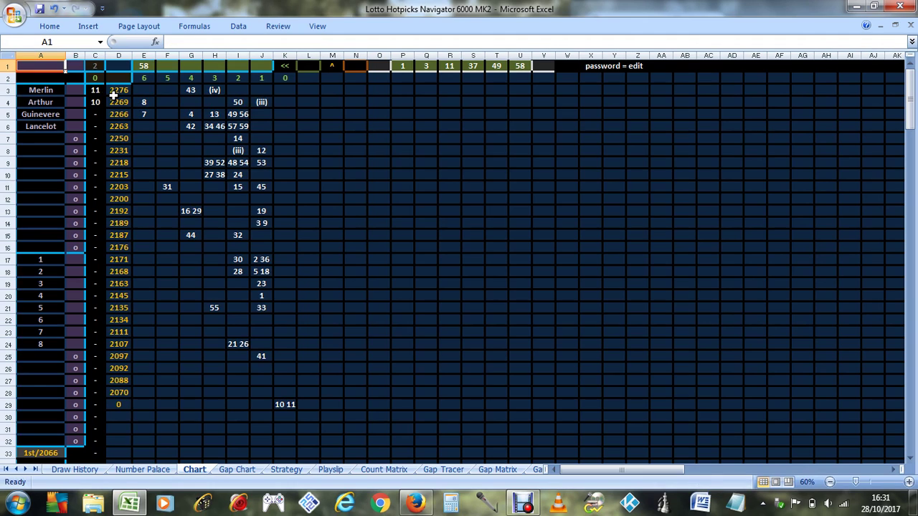
text(gui)
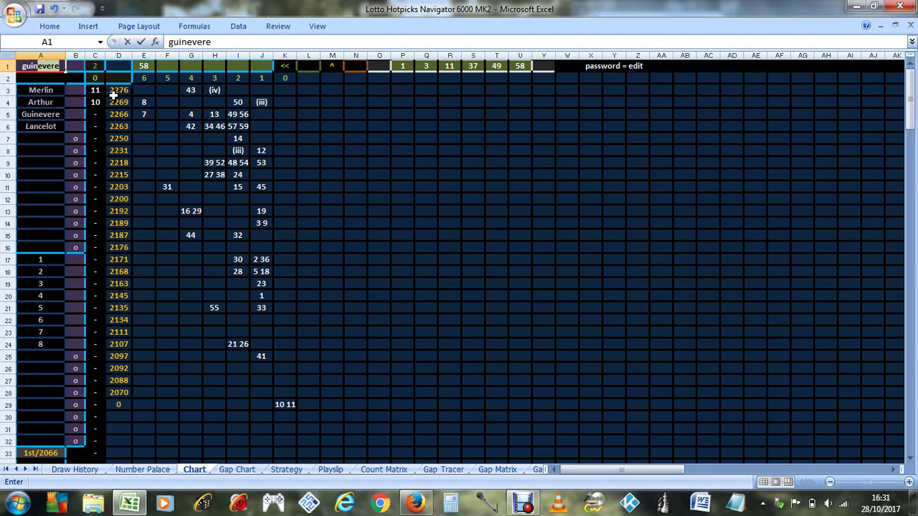
text(n)
key(Return)
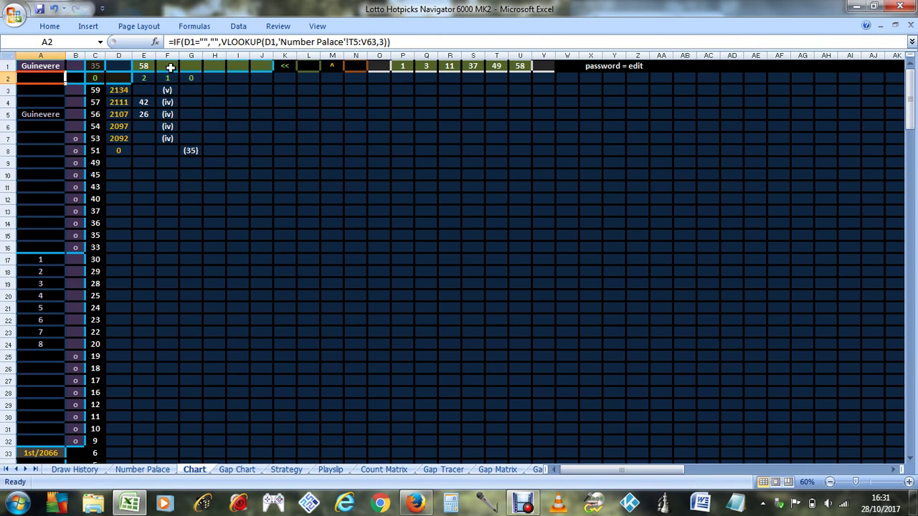
Step: Enter 49 in E1 as the number filter for Guinevere and look through the chart rows, checking number 3
click(142, 68)
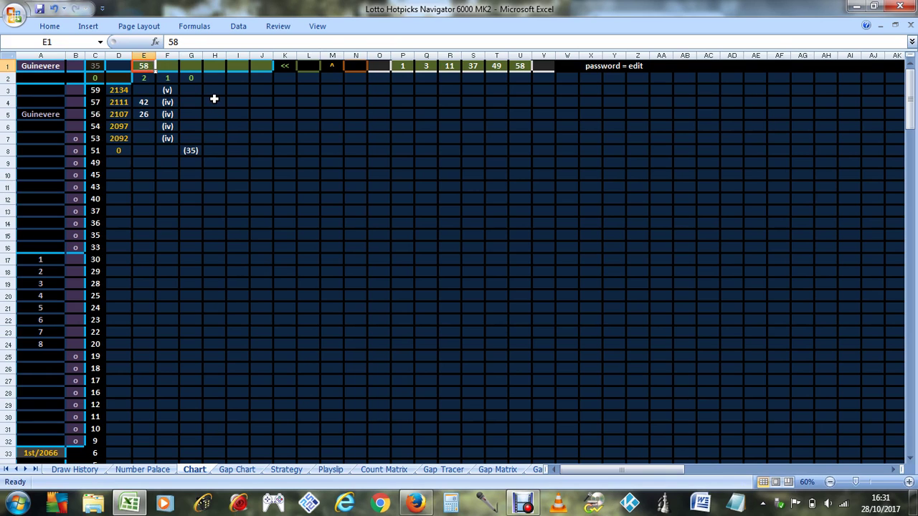
text(49)
key(Return)
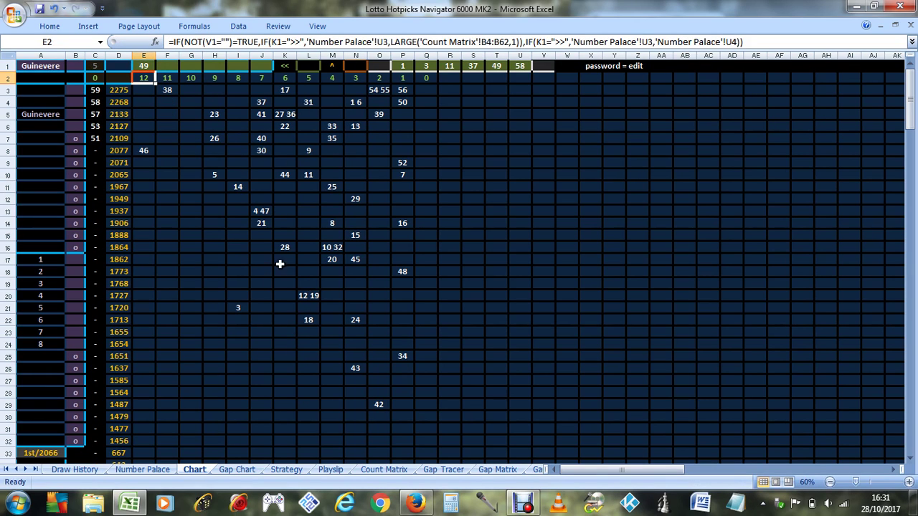
scroll(281, 337, down, 9)
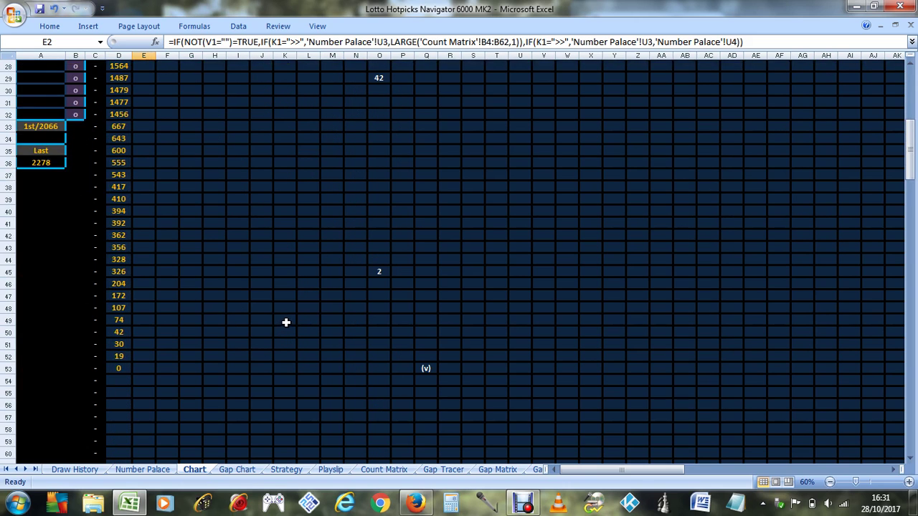
scroll(286, 322, up, 9)
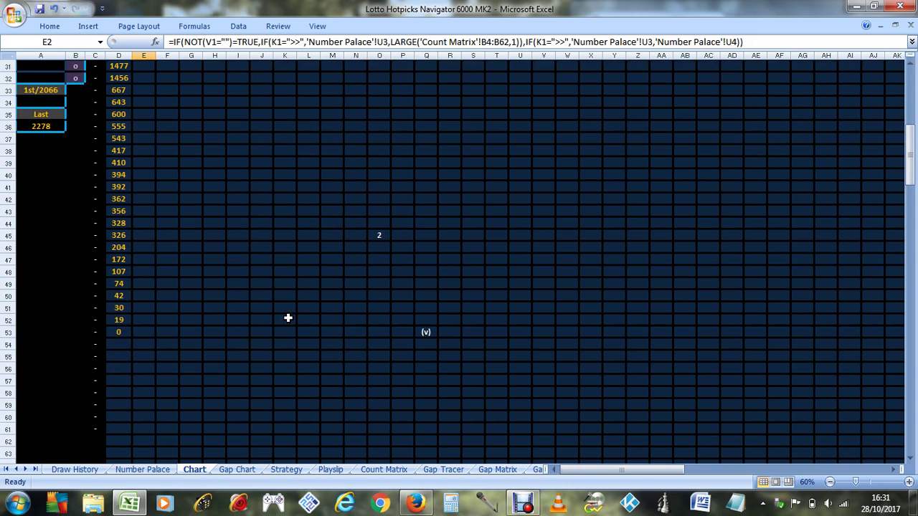
click(238, 307)
scroll(243, 358, down, 6)
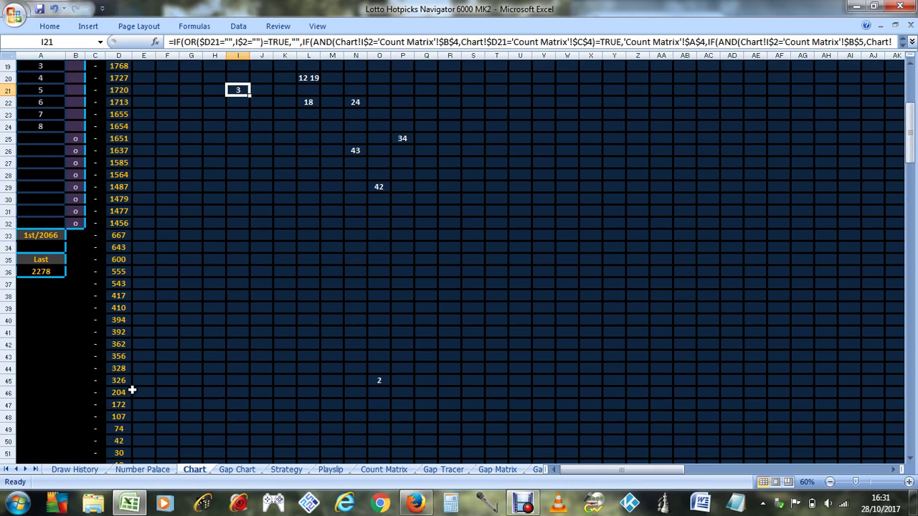
scroll(129, 378, up, 6)
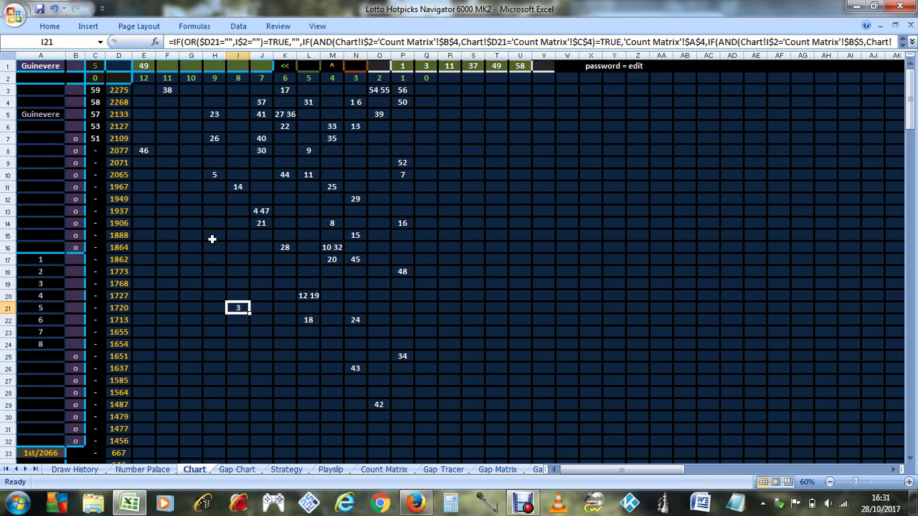
Step: Enter 37 in E1 as the number filter for Guinevere and look through the chart rows
click(143, 66)
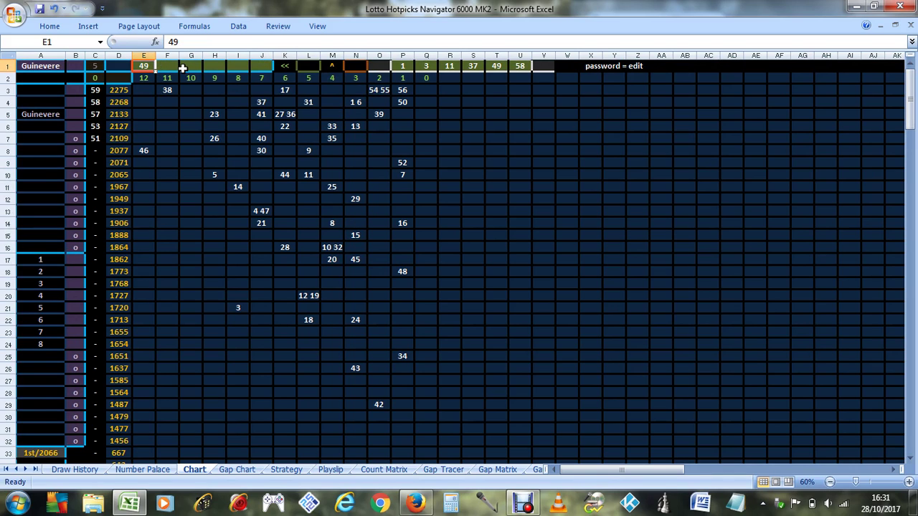
text(3)
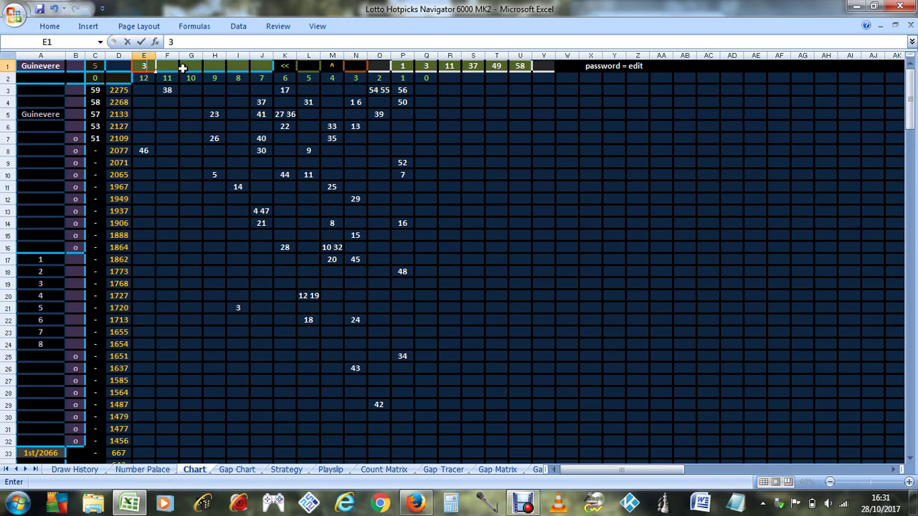
text(7)
key(Return)
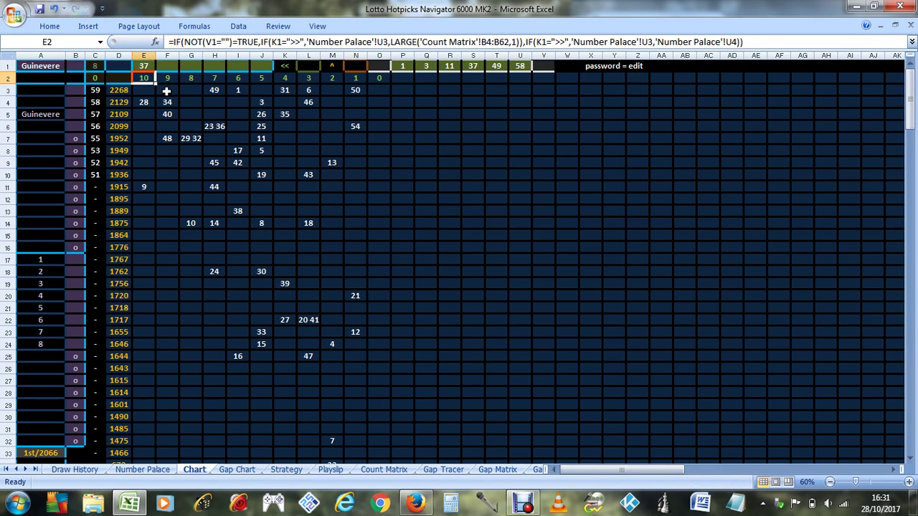
scroll(211, 138, down, 6)
scroll(382, 256, down, 6)
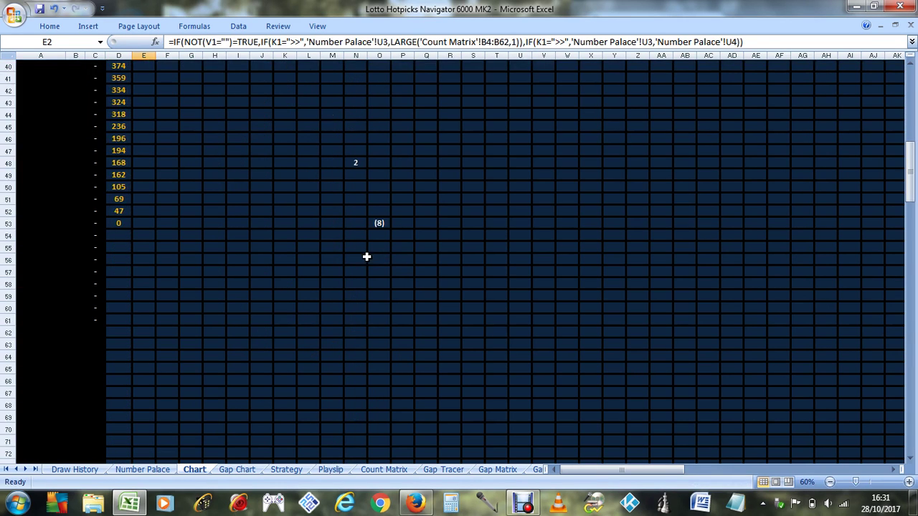
Step: Enter o in O1 to show only the drawn numbers for Guinevere's number 37 filter
scroll(367, 256, up, 12)
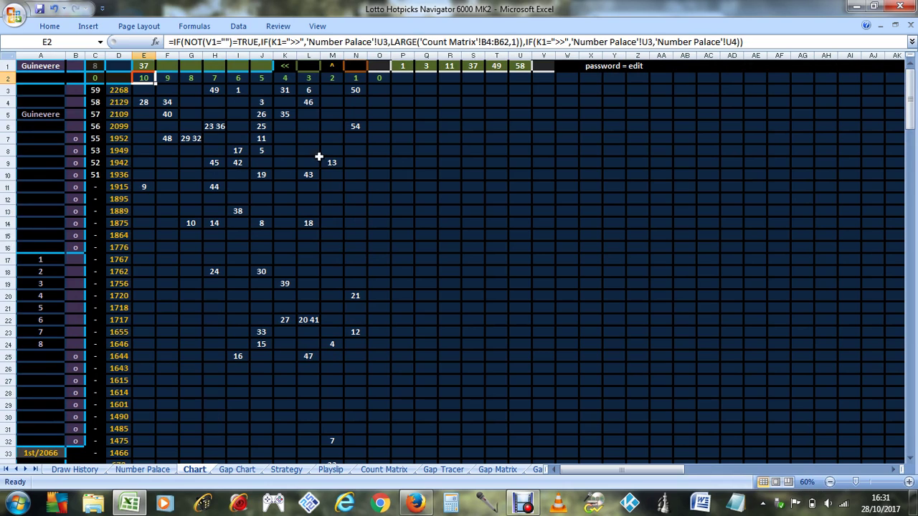
click(375, 69)
text(o)
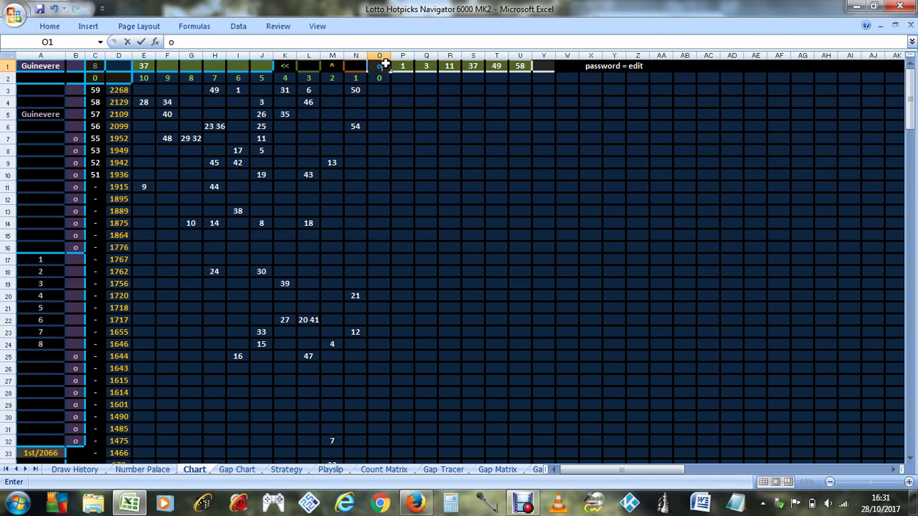
key(Return)
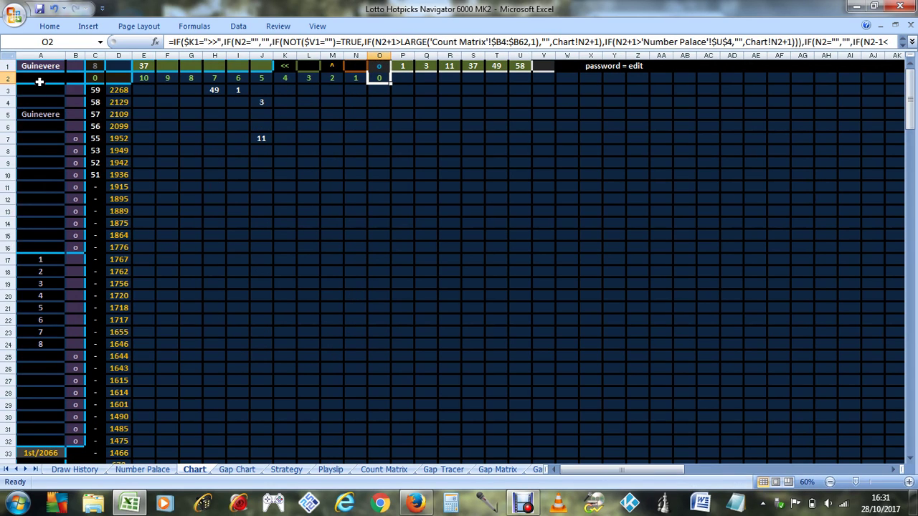
Step: Enter 11 in E1 as the number filter, look through the chart rows, and clear the o from O1
click(144, 65)
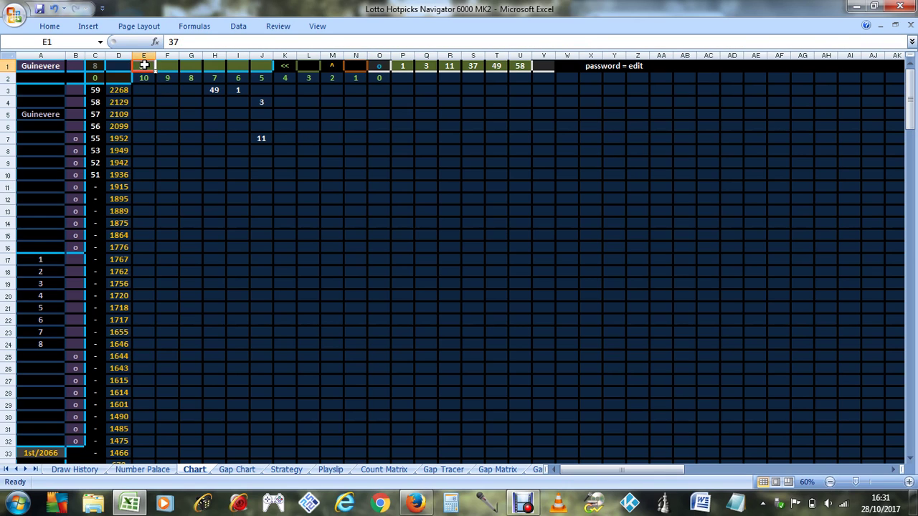
text(11)
key(Return)
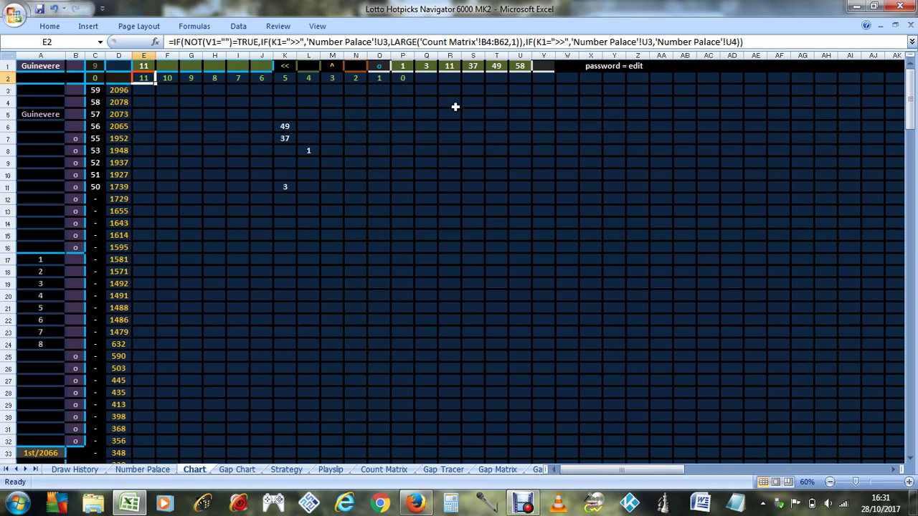
scroll(364, 128, down, 8)
scroll(364, 128, up, 8)
click(380, 66)
key(Delete)
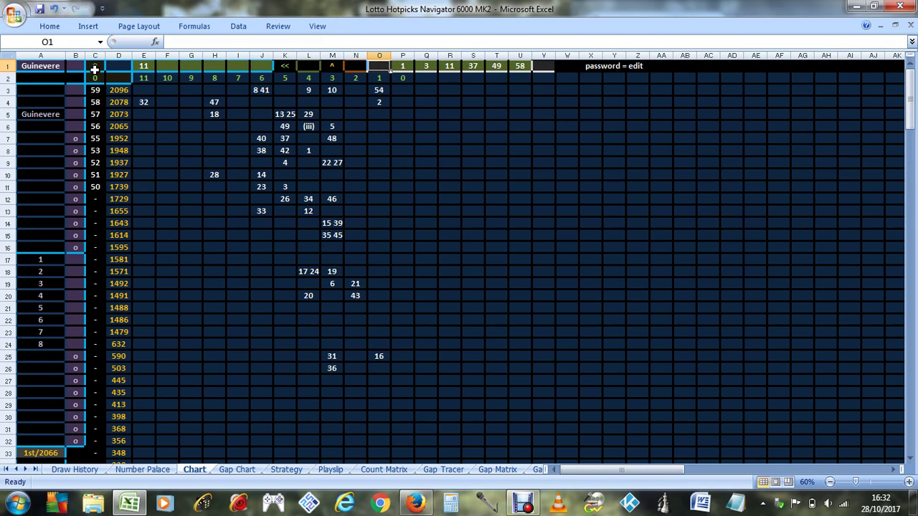
Step: Enter 3 in E1 as the number filter and look through the chart rows, checking number 49
click(143, 66)
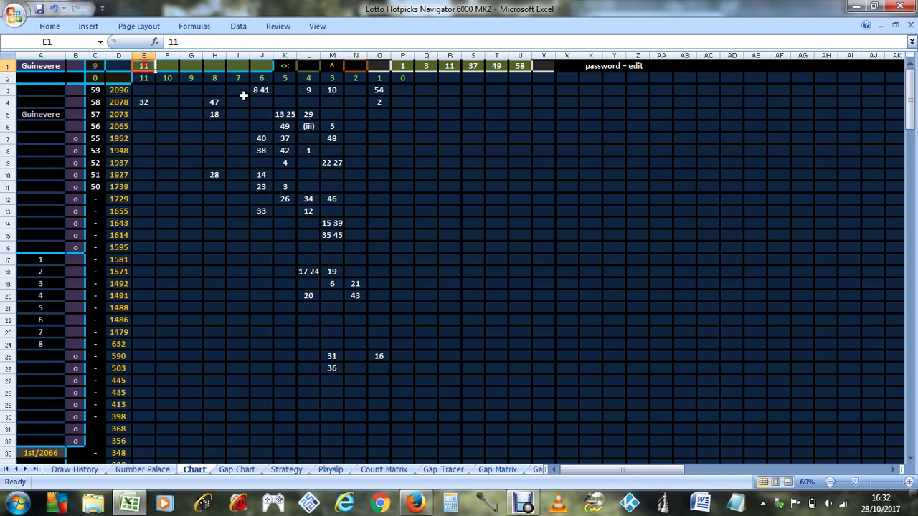
text(3)
key(Return)
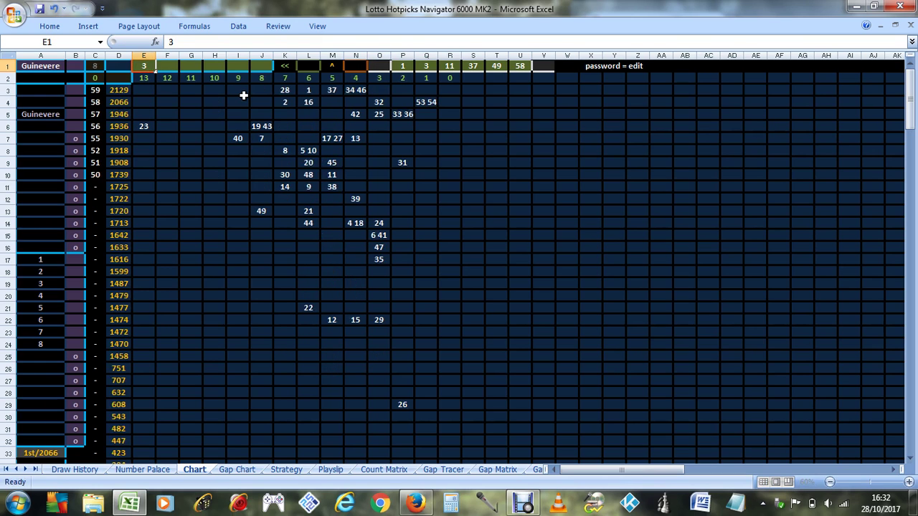
click(261, 210)
scroll(266, 209, down, 11)
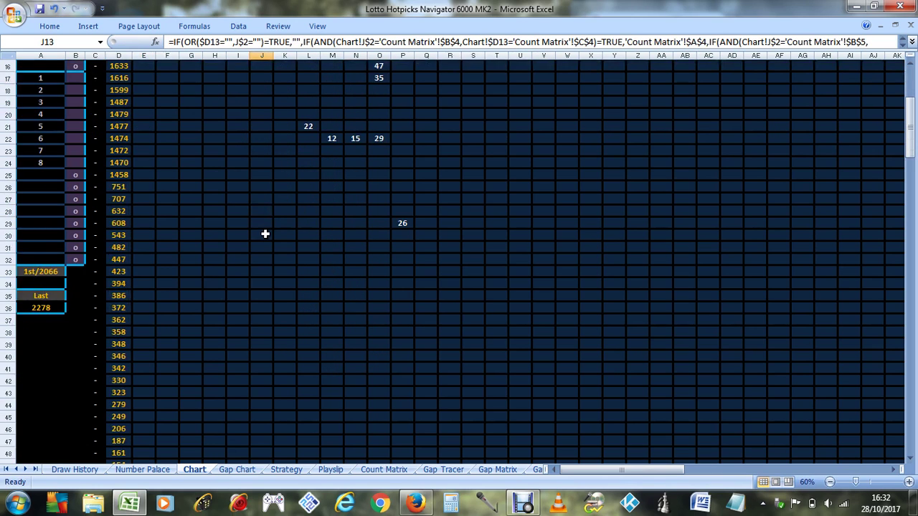
scroll(266, 209, up, 8)
scroll(253, 122, up, 3)
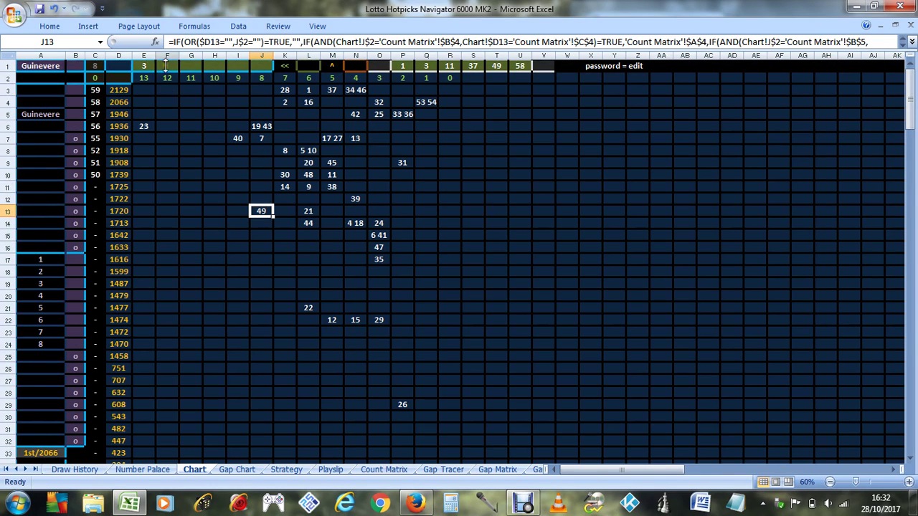
Step: Enter 1 in E1 as the number filter for Guinevere and look through the chart rows
click(145, 66)
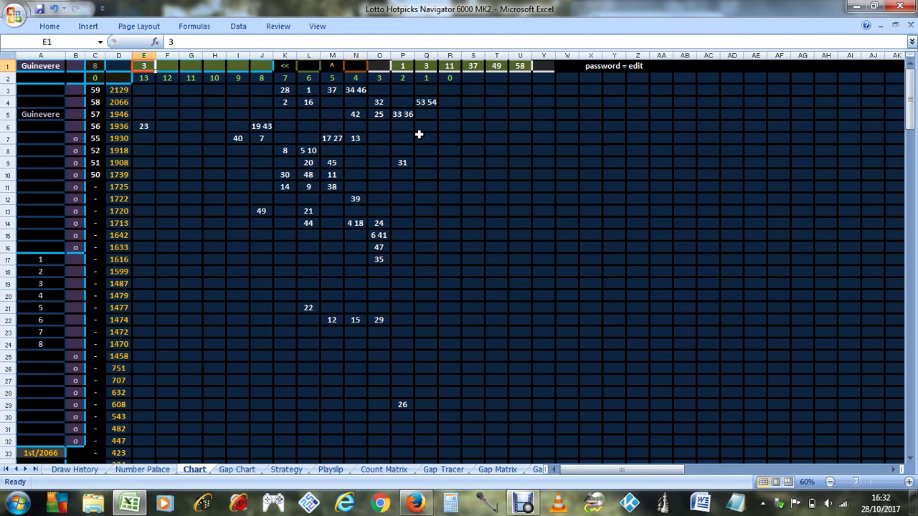
text(1)
key(Return)
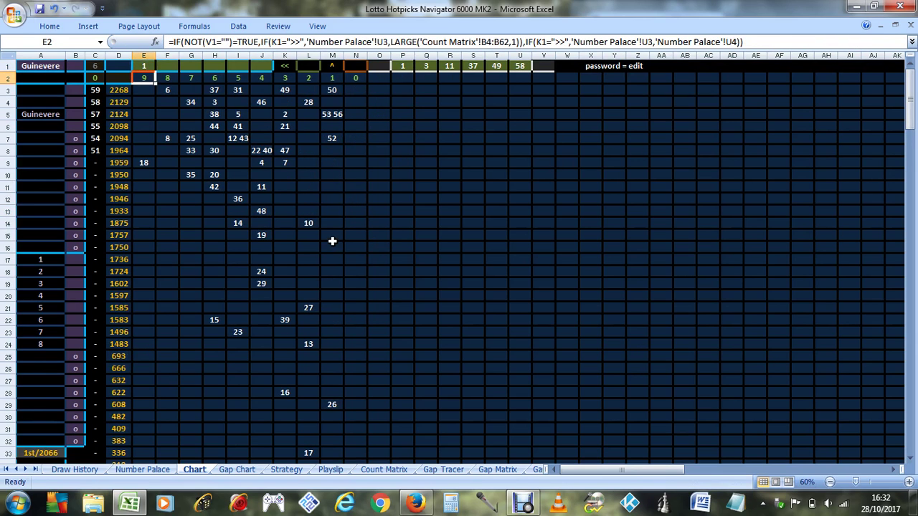
scroll(332, 236, down, 6)
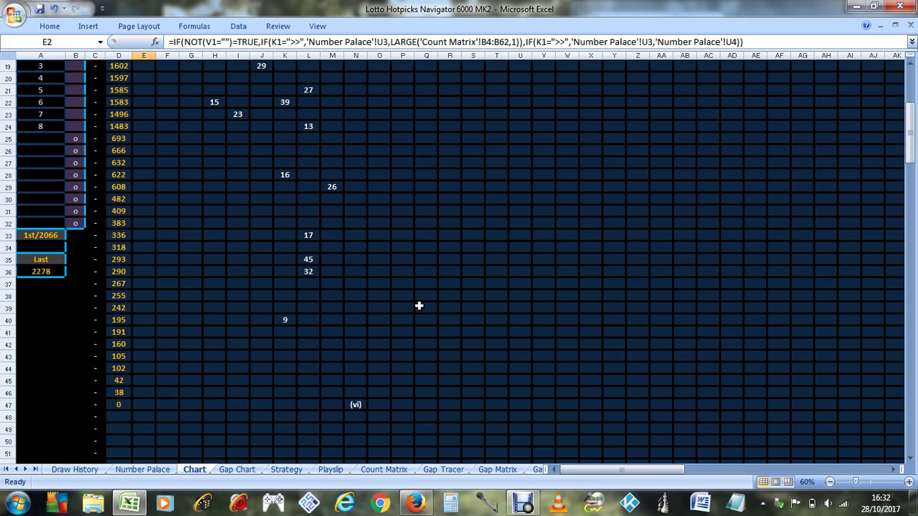
scroll(418, 306, up, 6)
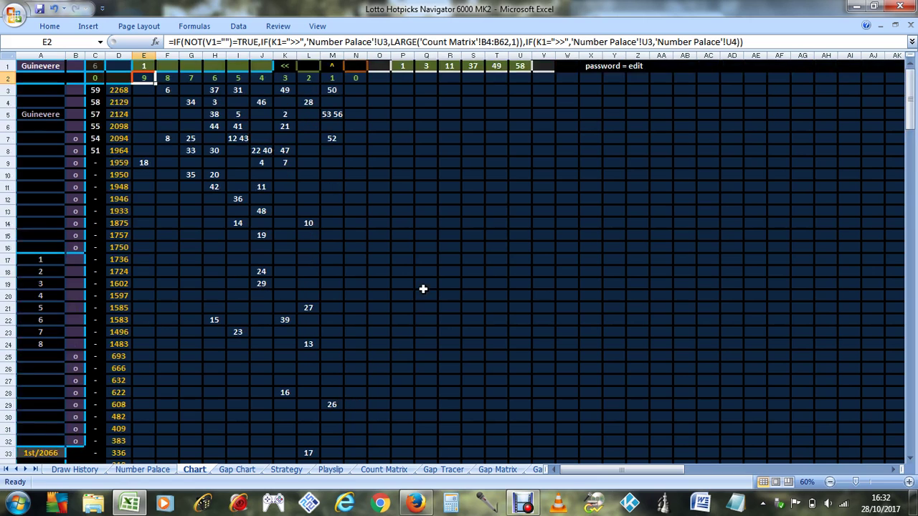
Step: Briefly show only the drawn numbers for the number 1 filter with an o in O1, and clear it again
click(384, 66)
text(o)
key(Return)
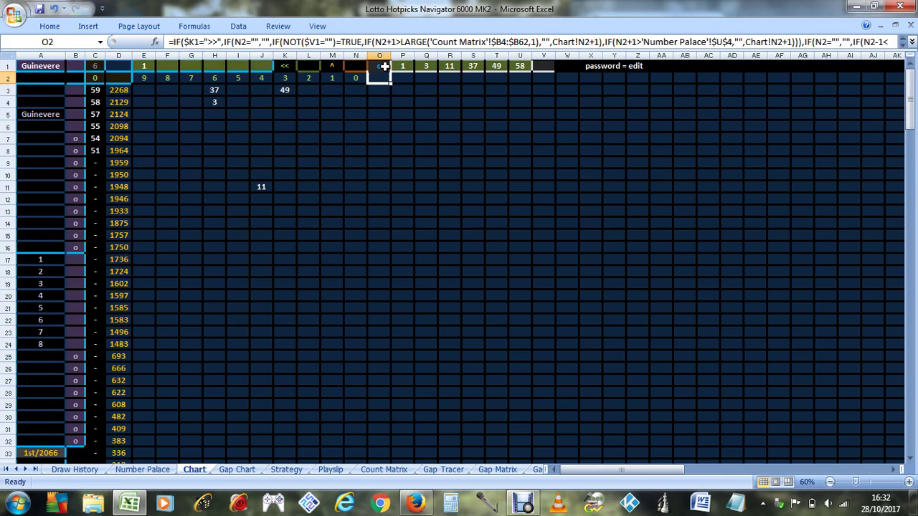
scroll(318, 158, down, 4)
scroll(367, 173, up, 4)
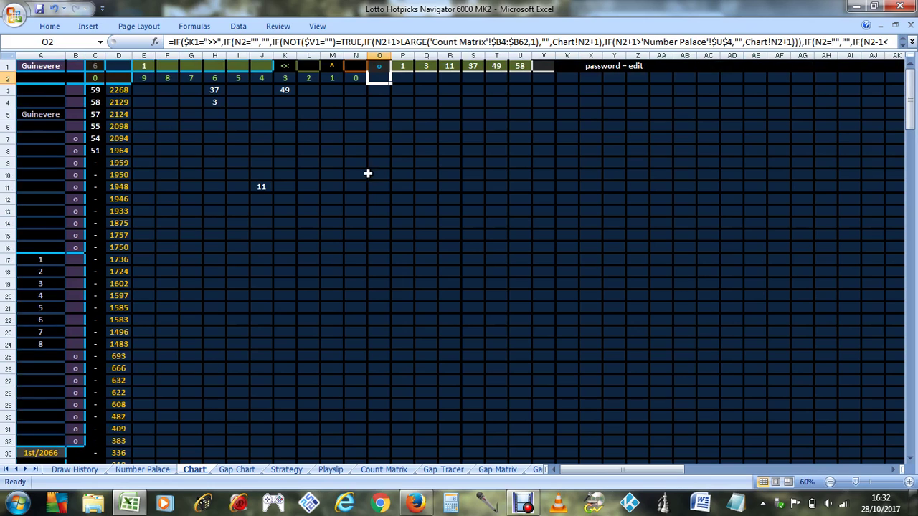
click(382, 66)
key(Delete)
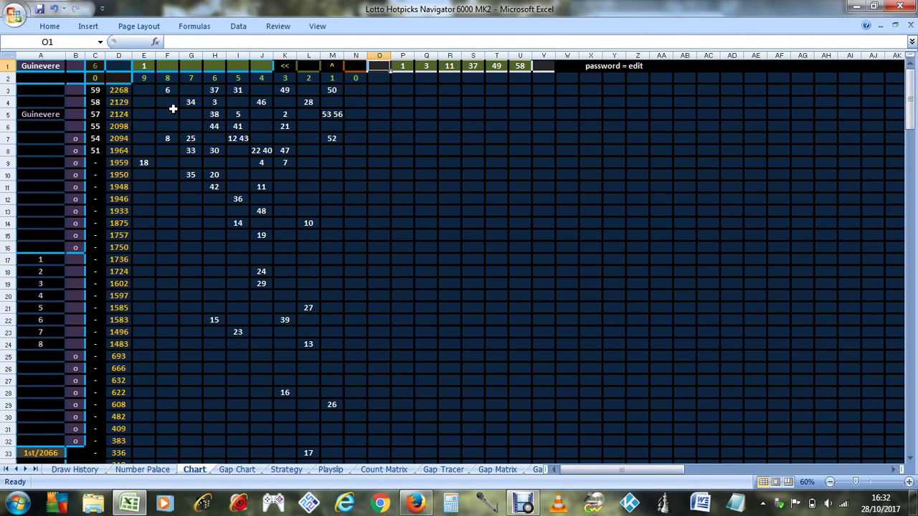
Step: Clear the number filter from E1 and the Guinevere machine filter from A1, and look over the unfiltered chart
click(143, 66)
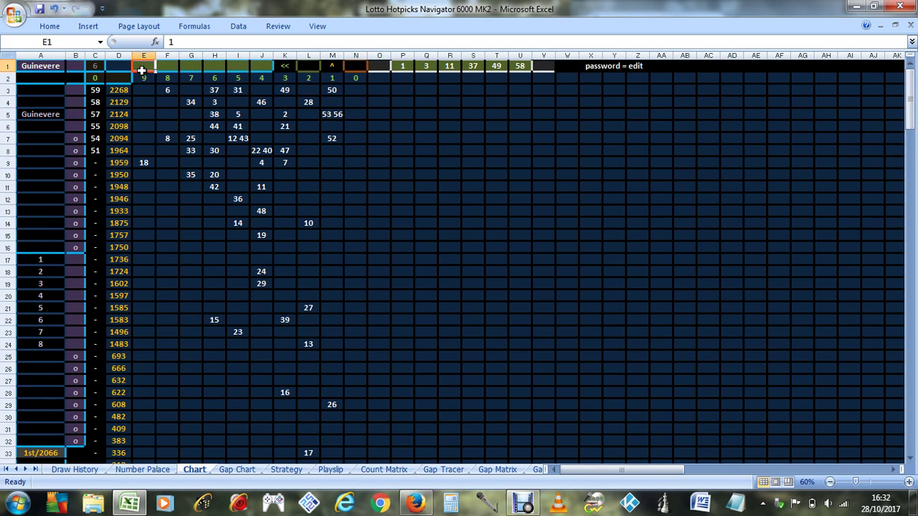
key(Delete)
click(56, 67)
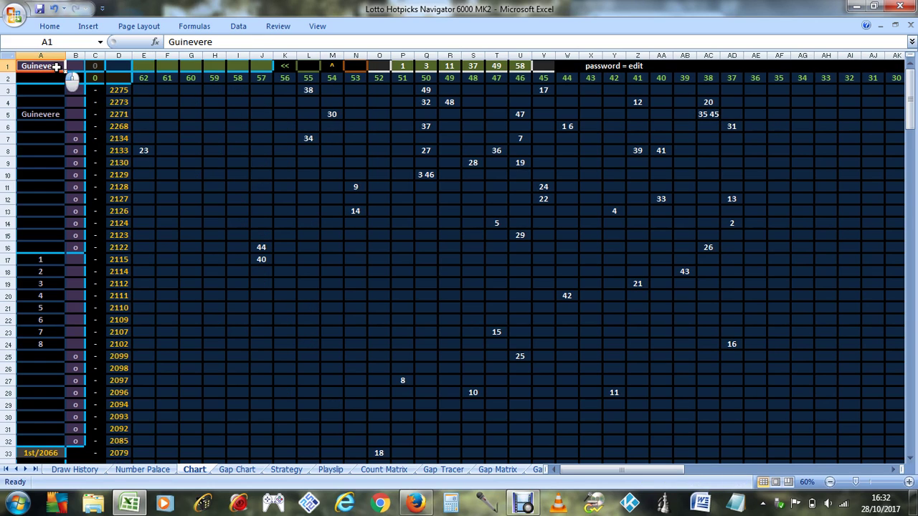
key(Delete)
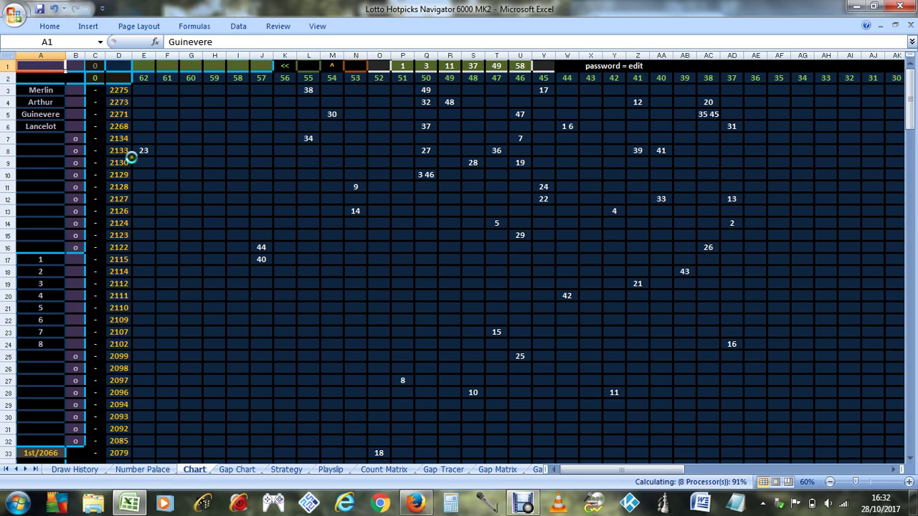
scroll(185, 158, down, 5)
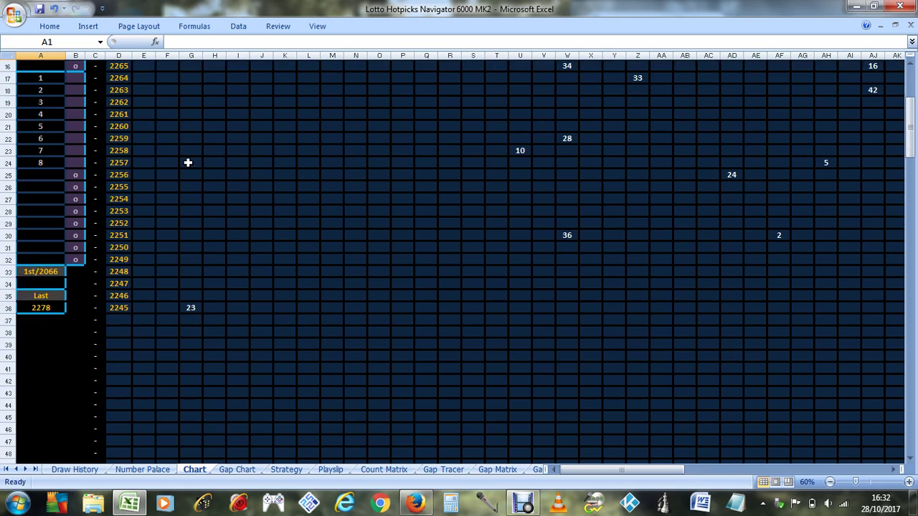
scroll(187, 163, up, 5)
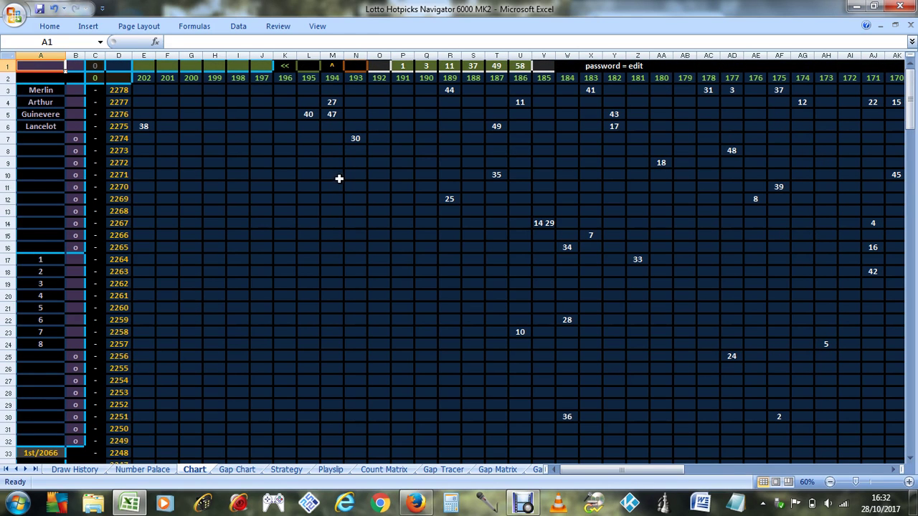
Step: Reduce the sheet zoom to 50% and enter 2066 in A34 as the first draw of the range
click(830, 482)
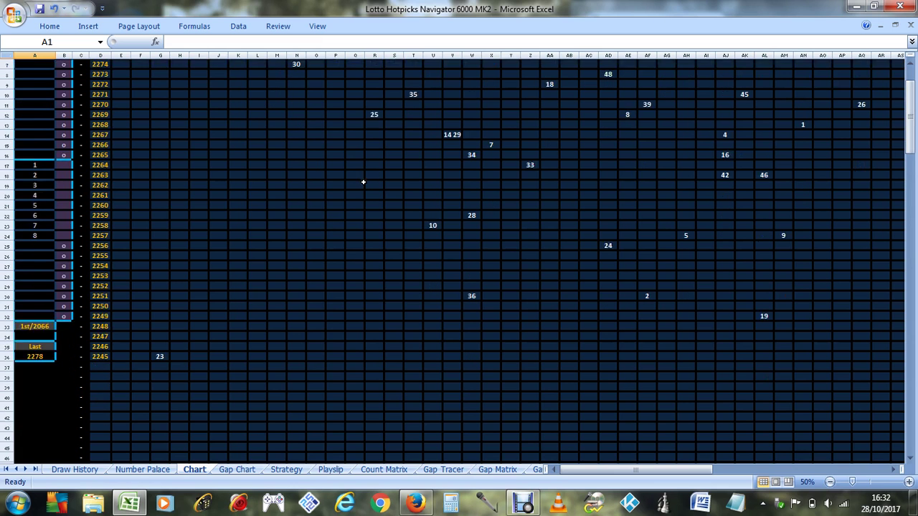
drag(702, 470, 681, 469)
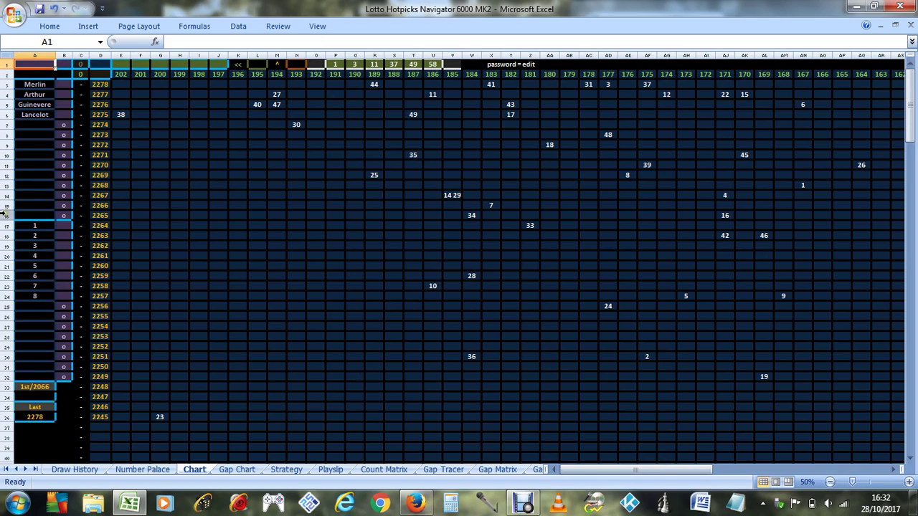
click(34, 396)
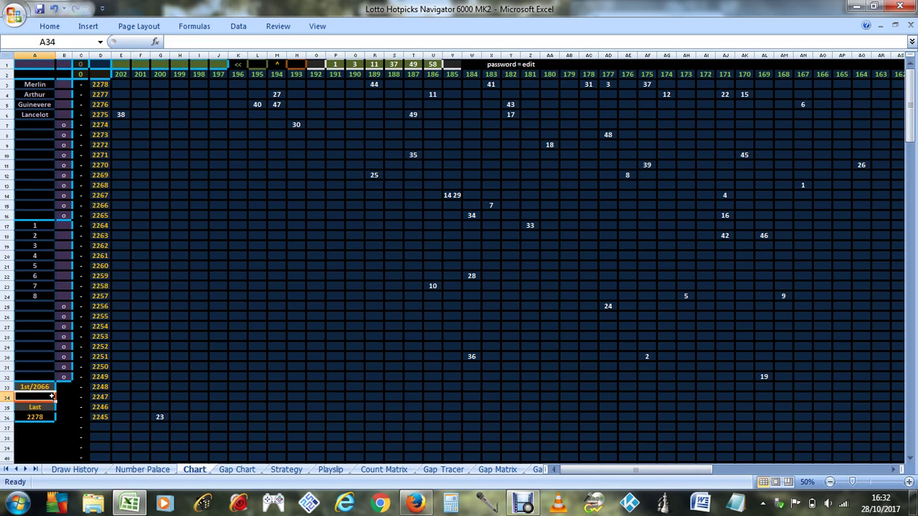
text(2066)
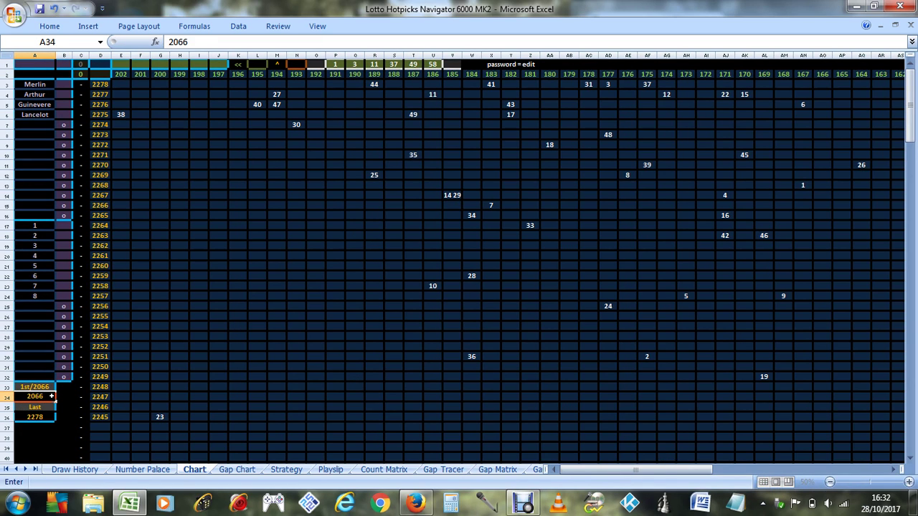
key(Return)
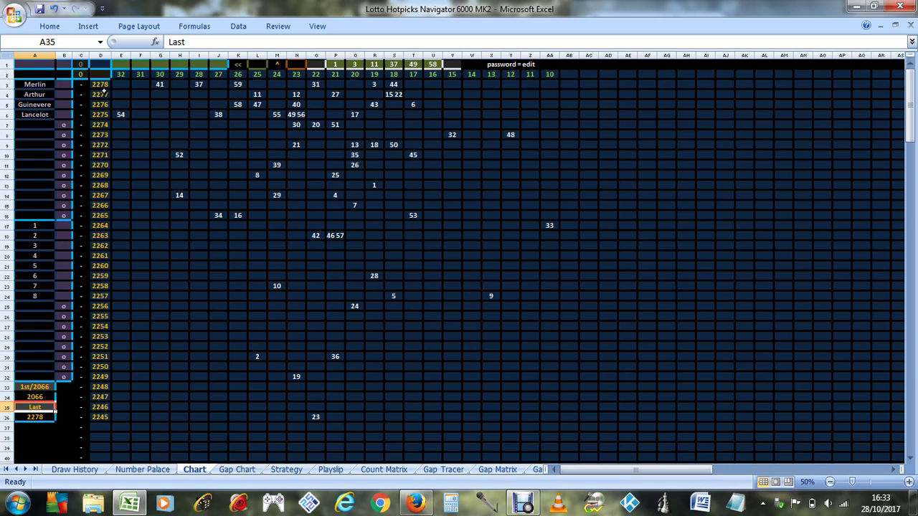
Step: Clear the o marks from B3:B32 and the drawn numbers from P1:U1
drag(63, 84, 62, 374)
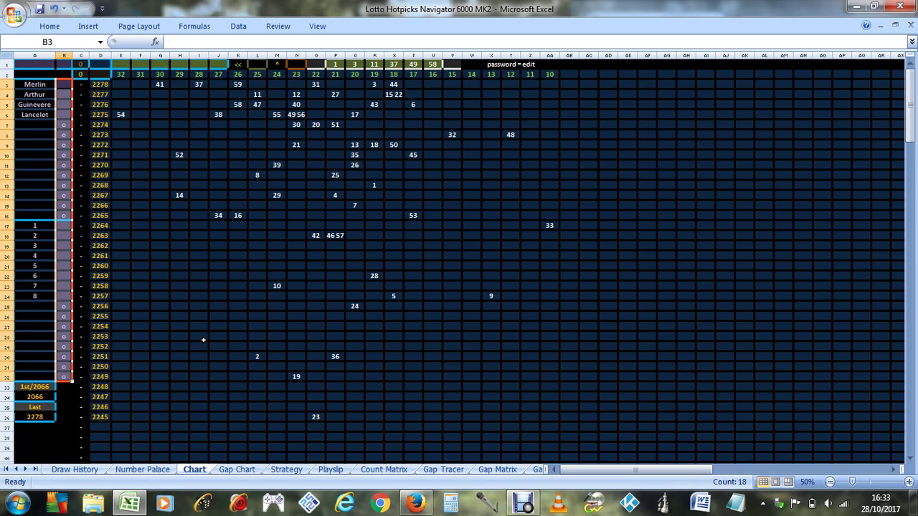
key(Delete)
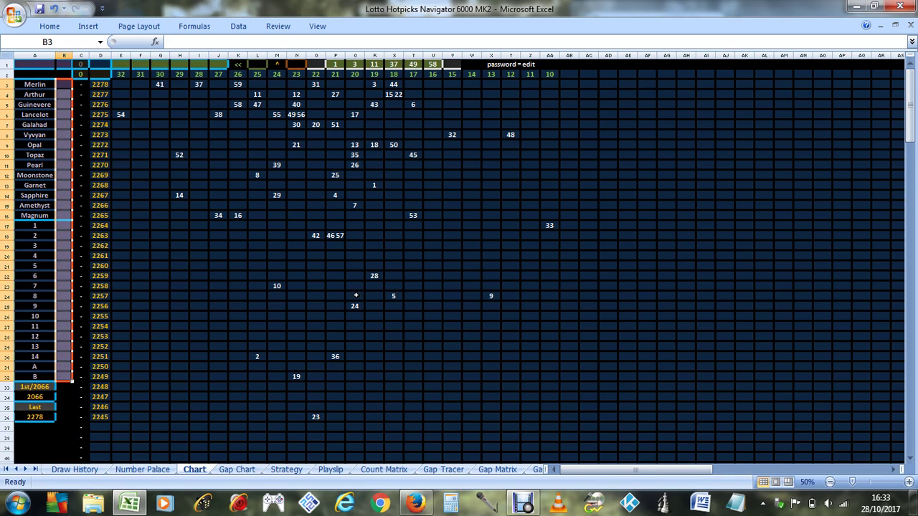
drag(334, 63, 439, 64)
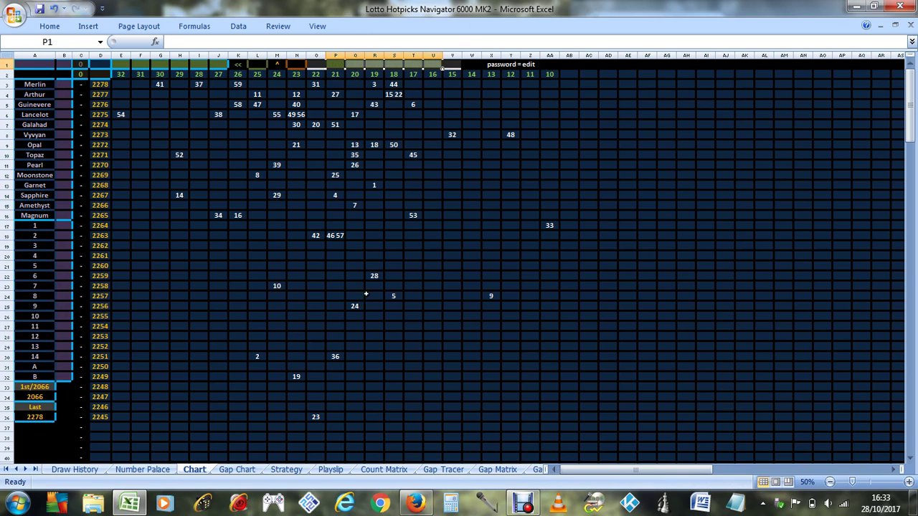
Step: Enter o in L1 and in N1 to reverse the chart's column order and row order
click(261, 64)
text(o)
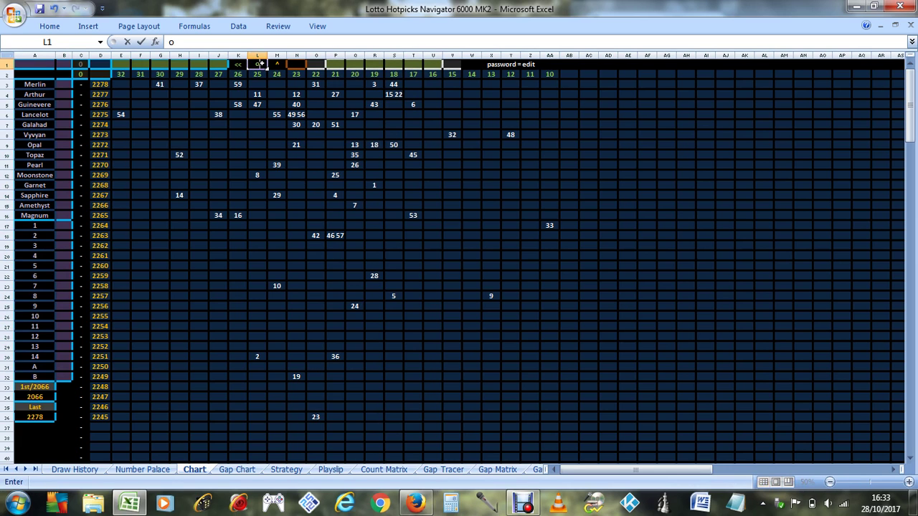
key(Return)
key(Right)
key(Right)
key(Up)
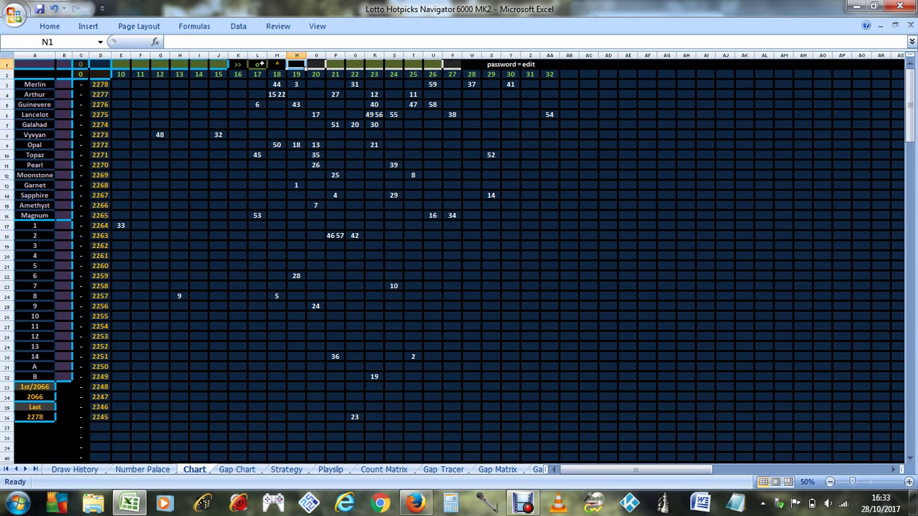
text(o)
key(Return)
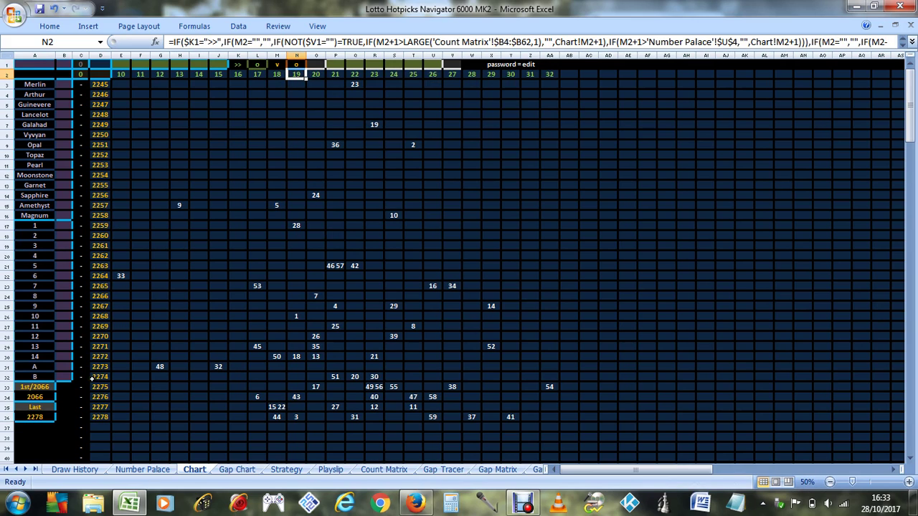
Step: Clear the last draw of the range from A36
click(45, 395)
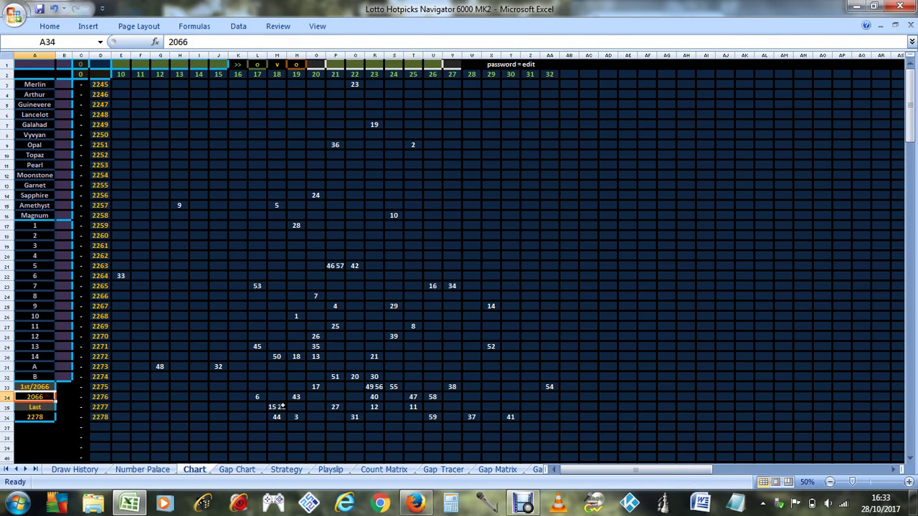
click(40, 417)
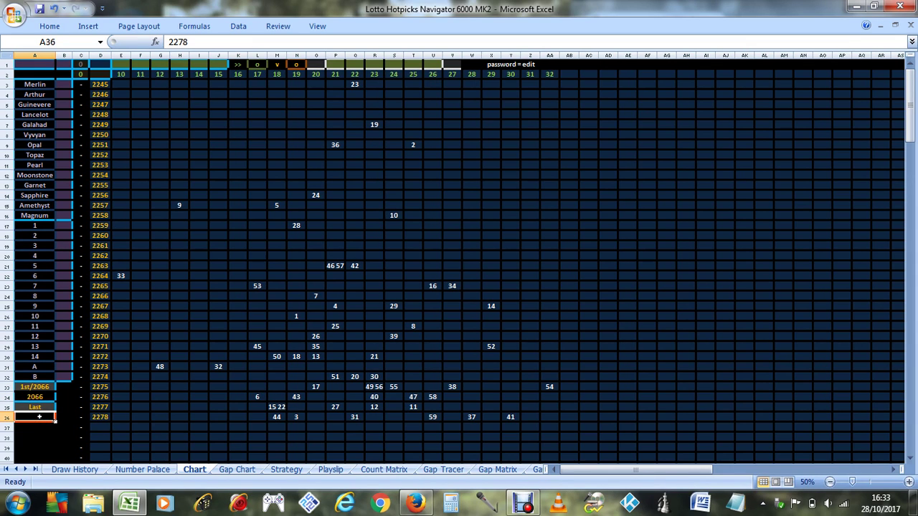
key(Delete)
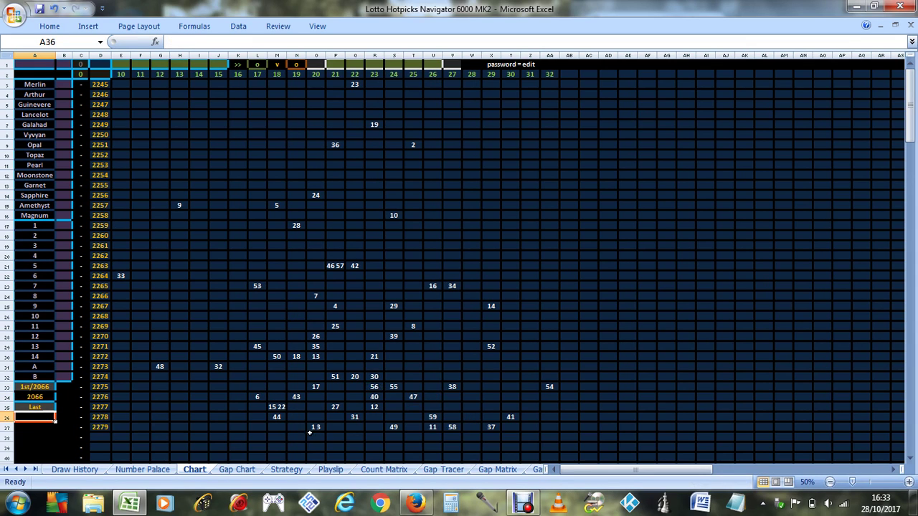
Step: Examine the number positions in draw 2279's row and the chart cells Q3, AA3, T9 and AA33
drag(309, 433, 515, 425)
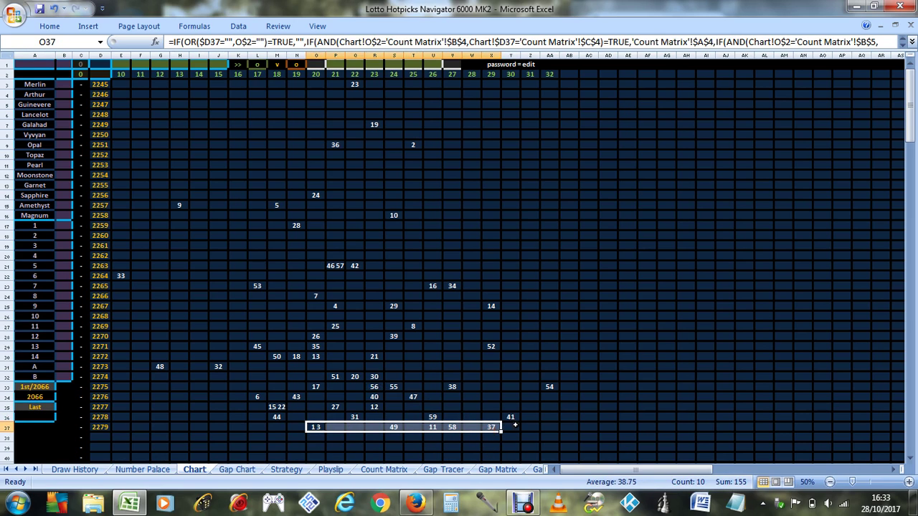
click(515, 425)
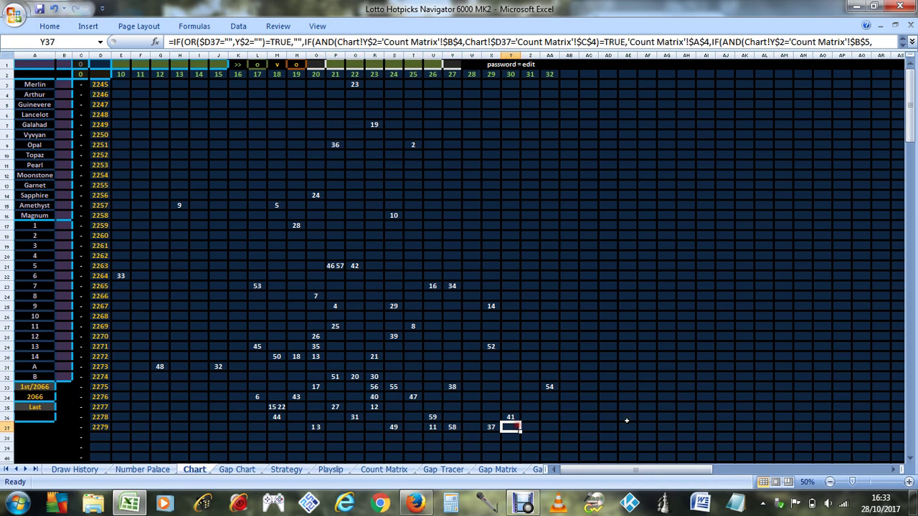
click(358, 84)
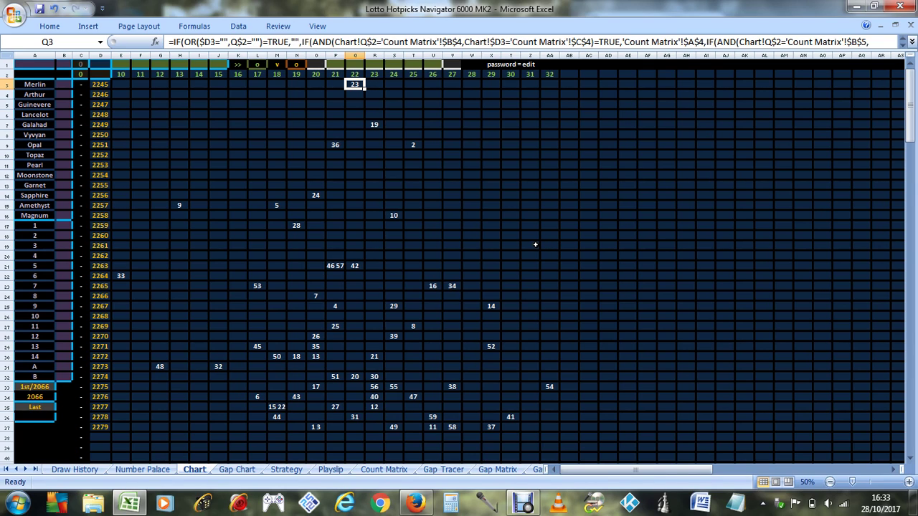
click(547, 85)
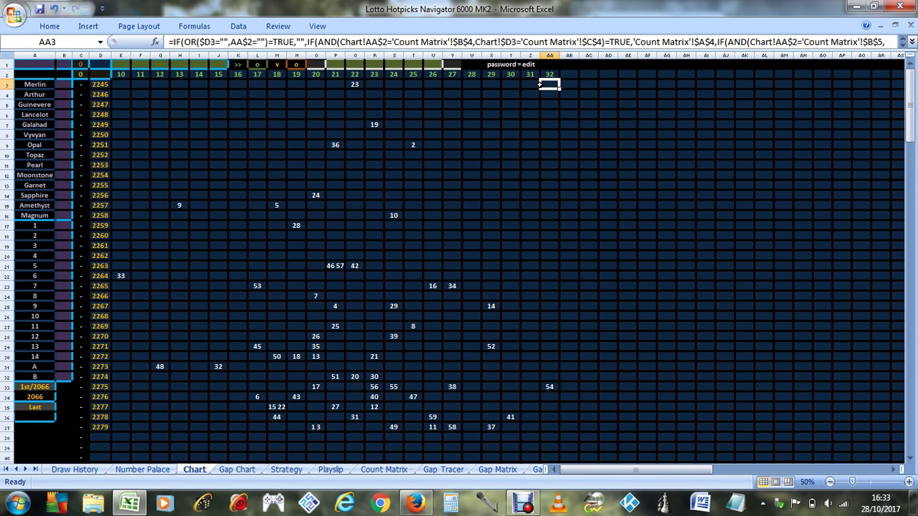
click(414, 145)
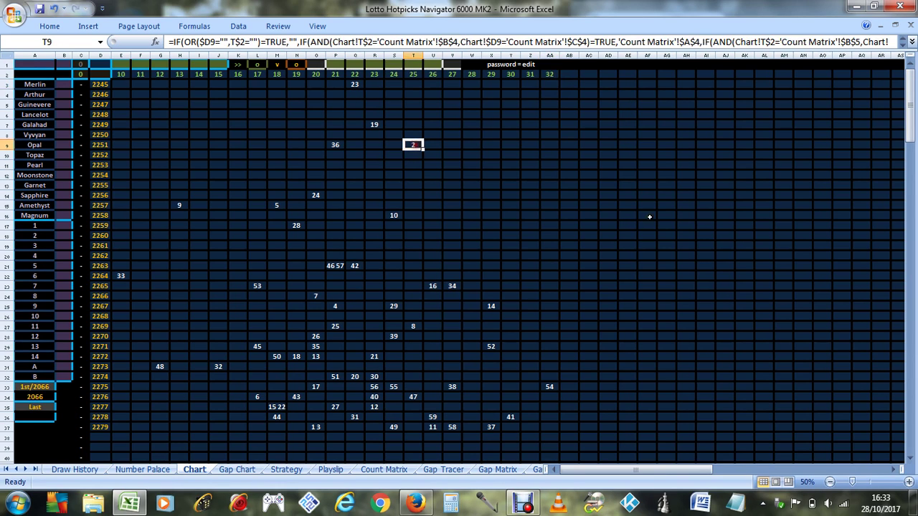
click(550, 386)
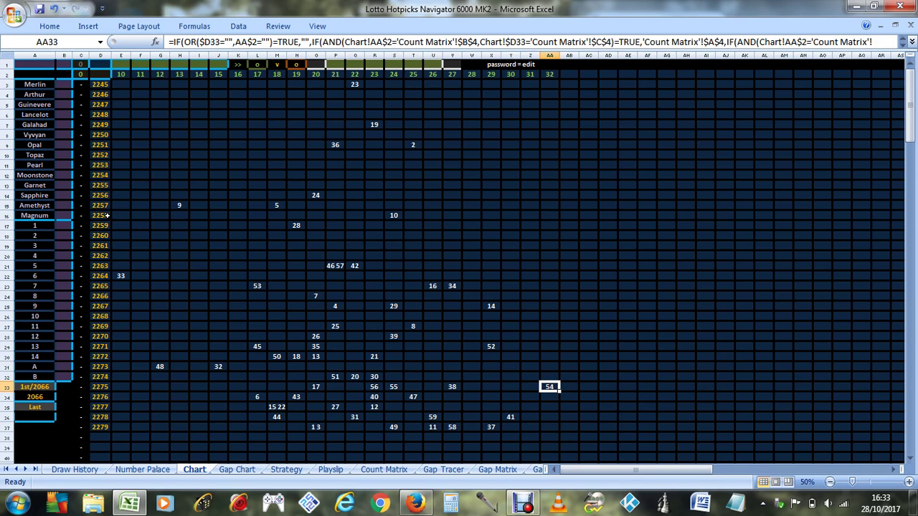
Step: Enter o in B3 and B4 to exclude the Merlin and Arthur machines
click(66, 84)
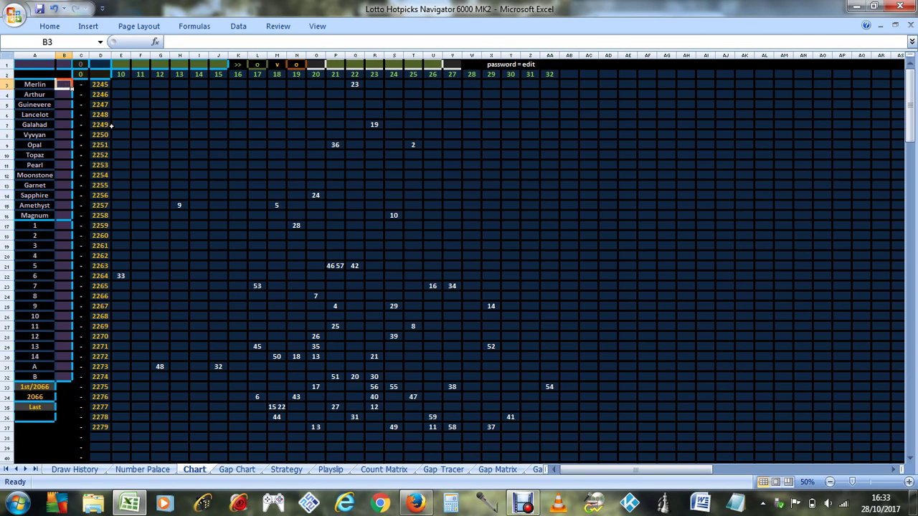
text(o)
key(Return)
text(o)
key(Return)
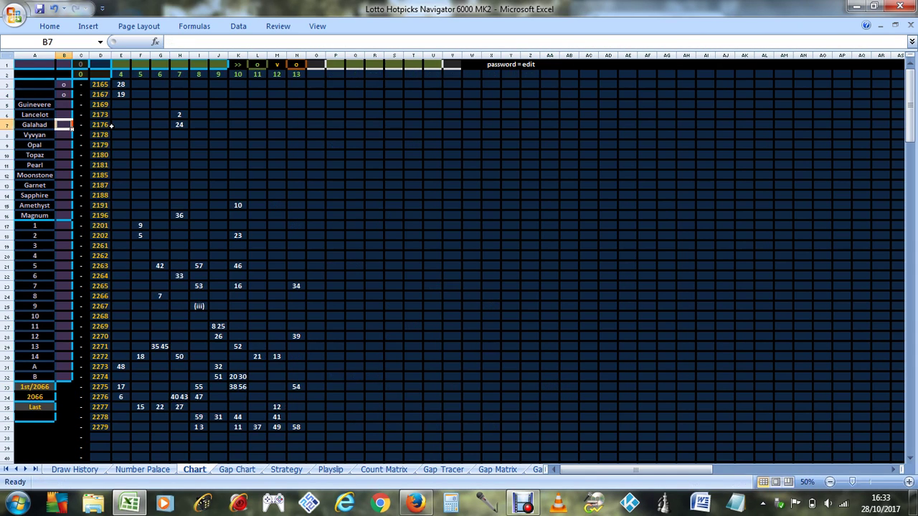
Step: Enter o in B7:B16 to exclude the machines from Galahad to Magnum, leaving Guinevere and Lancelot unmarked
key(Down)
key(Down)
key(Down)
key(Down)
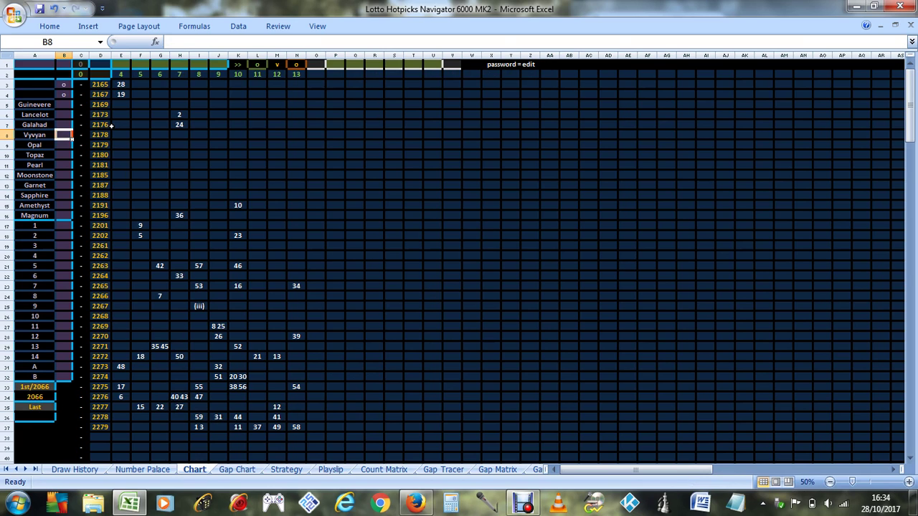
key(Up)
key(Up)
key(Up)
key(Up)
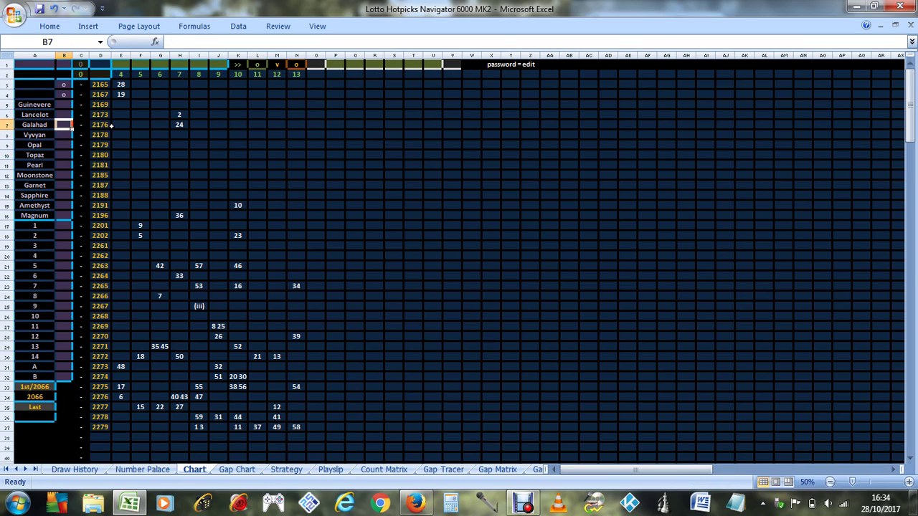
text(o)
key(Return)
text(o)
key(Return)
text(o)
key(Return)
text(o)
key(Return)
key(o)
key(Return)
key(o)
key(Return)
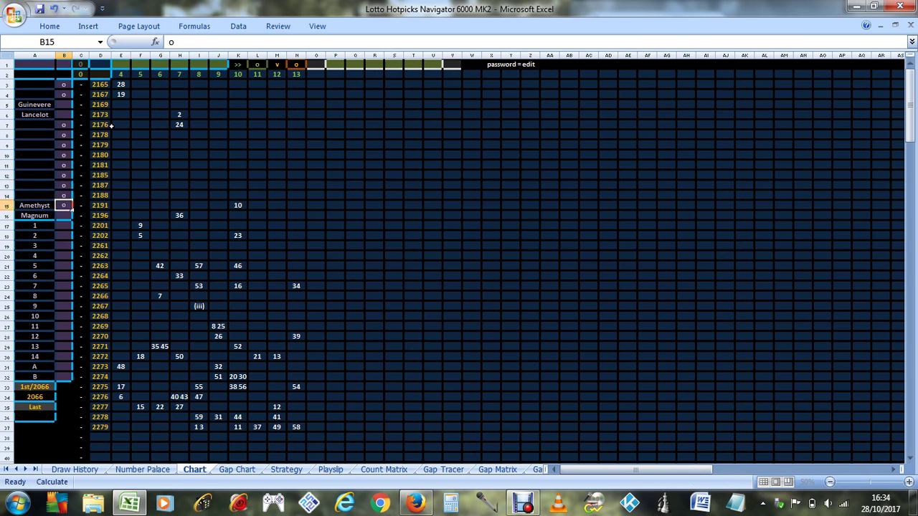
text(o)
key(Return)
text(o)
key(Return)
key(Return)
key(Up)
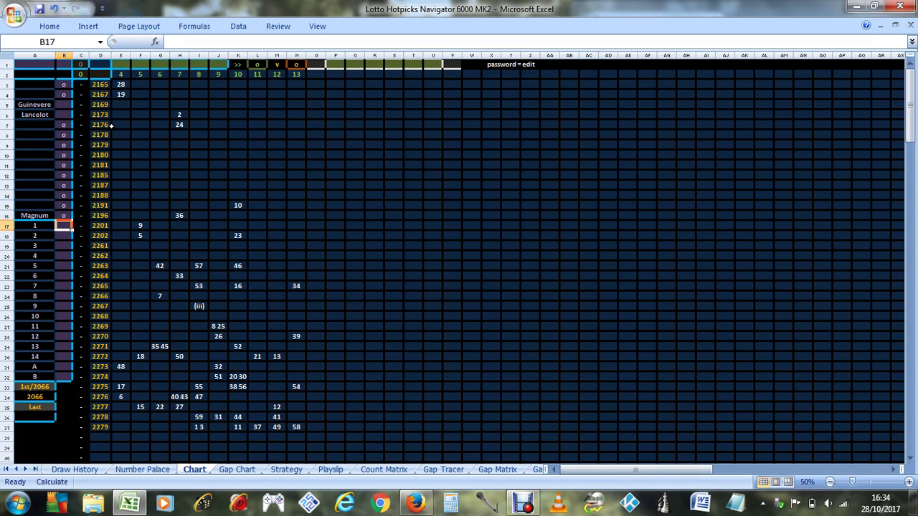
Step: Enter o in B17:B20 to exclude ball sets 1 to 4, keeping B21 for set 5 empty
text(o)
key(Return)
key(o)
key(Return)
key(o)
key(Return)
text(o)
key(Return)
text(o)
key(Return)
key(Return)
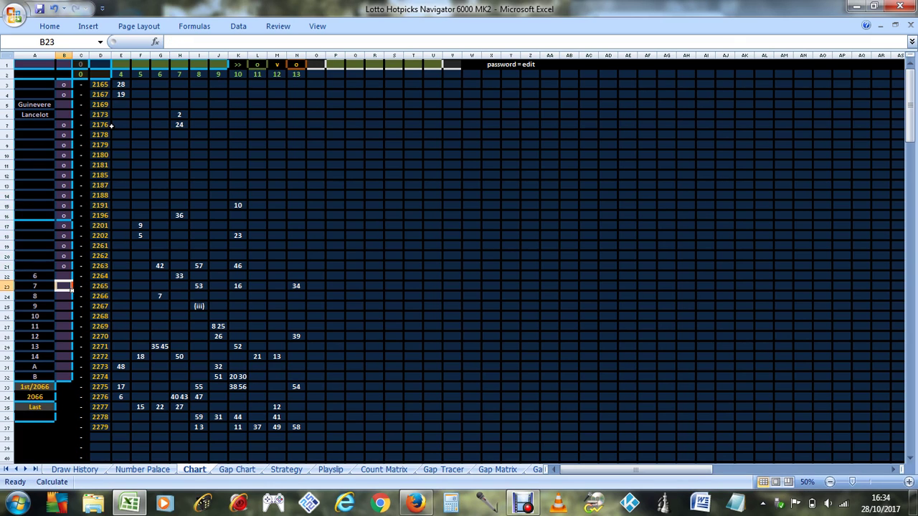
key(Up)
key(Up)
key(Delete)
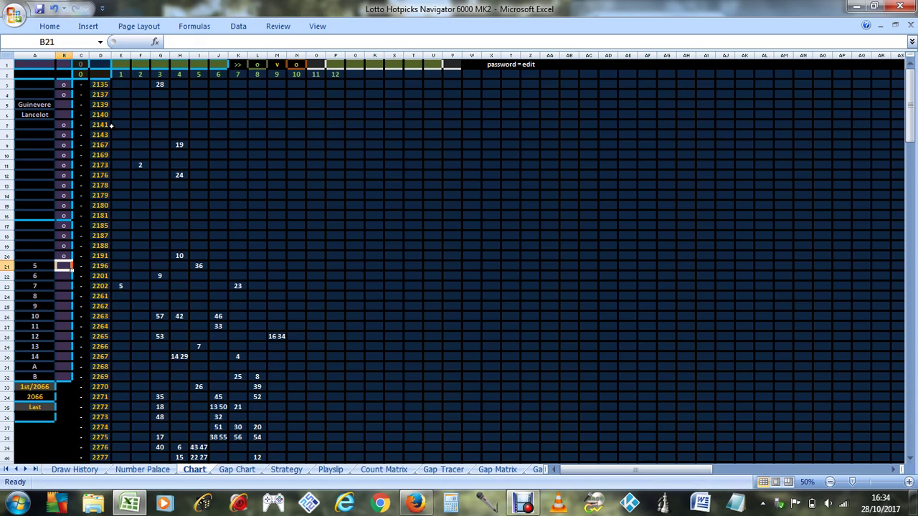
Step: Enter o in B25:B32 to exclude ball sets 9 to 14, A and B
key(Down)
key(Down)
key(Down)
key(Down)
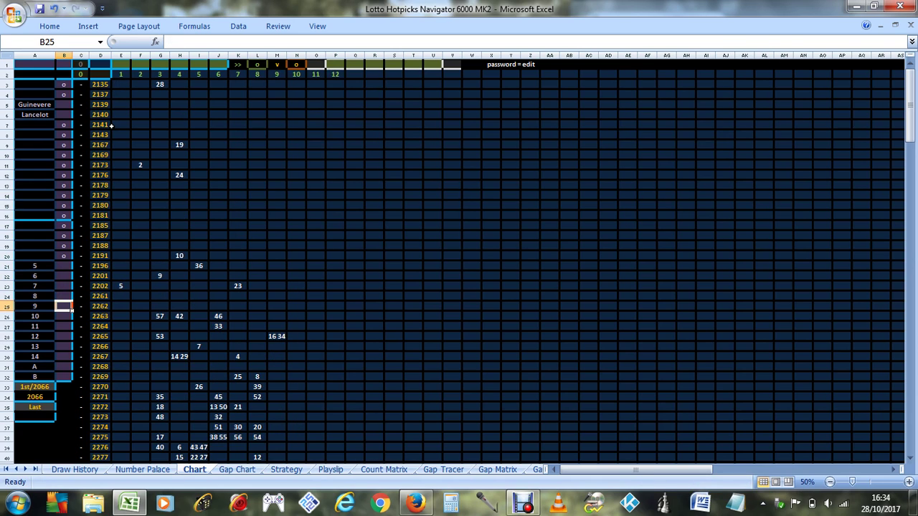
text(o o o o o o o o)
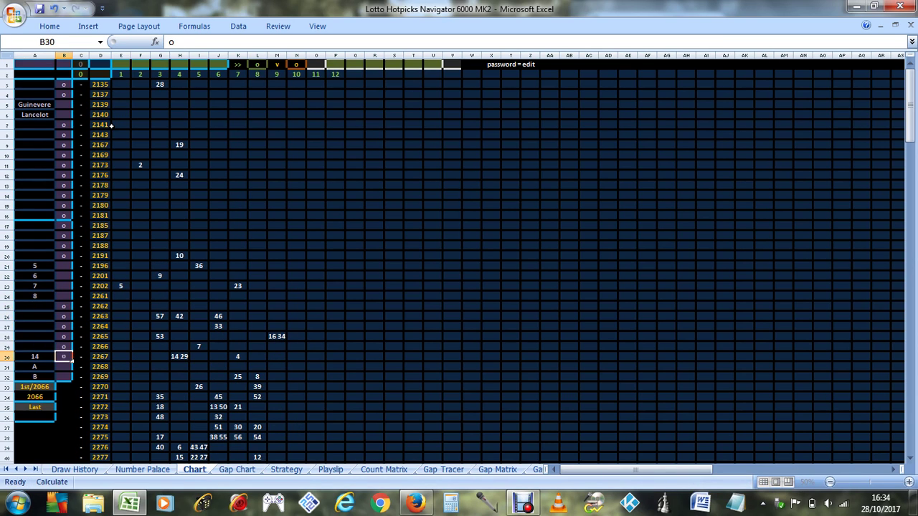
key(Return)
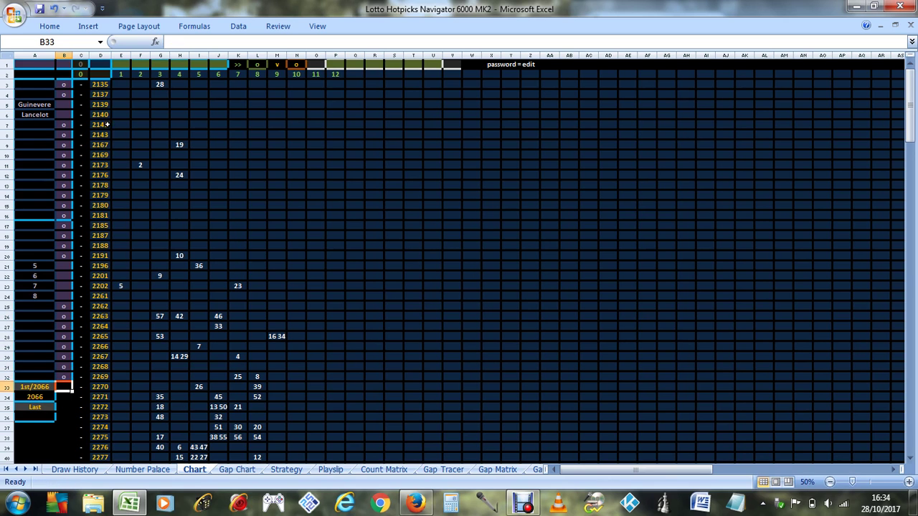
Step: Examine the filtered chart, checking the positions of 23, 2, 16 and 34 and of 58 in draw 2279's row
scroll(257, 176, down, 2)
click(237, 225)
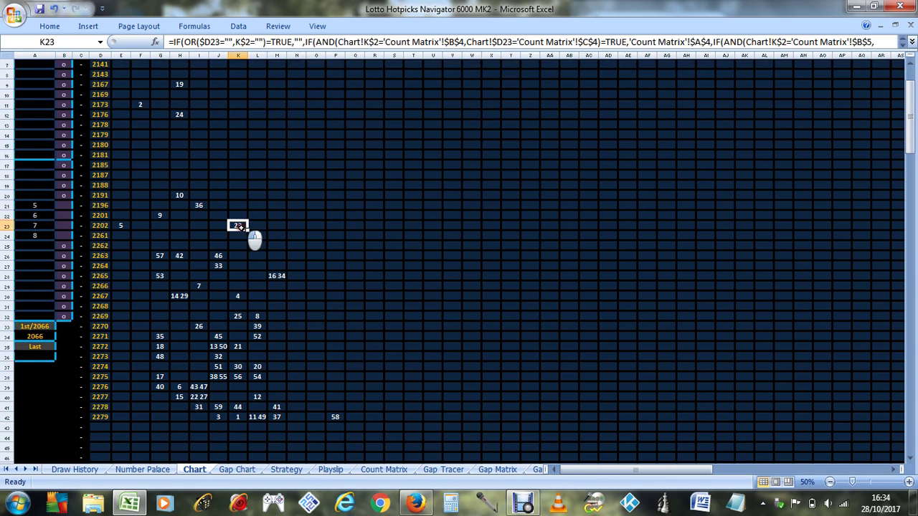
scroll(313, 175, up, 2)
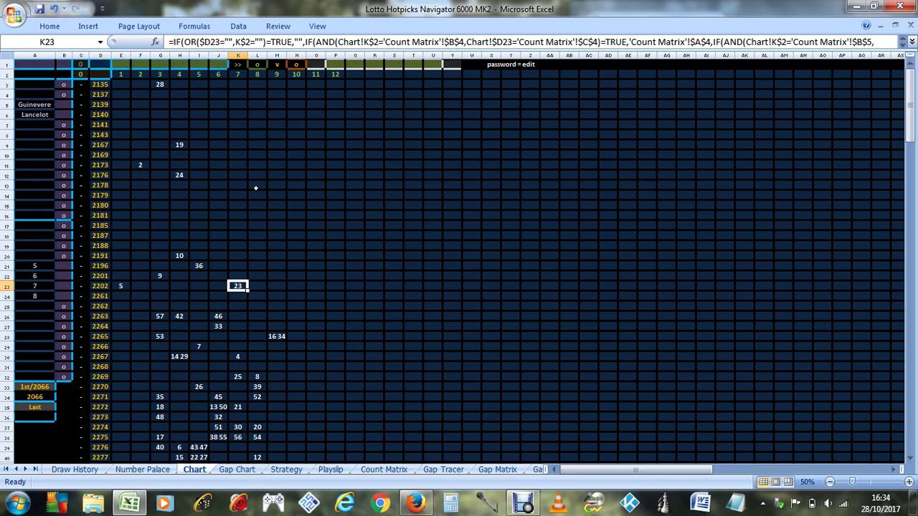
click(130, 165)
click(138, 165)
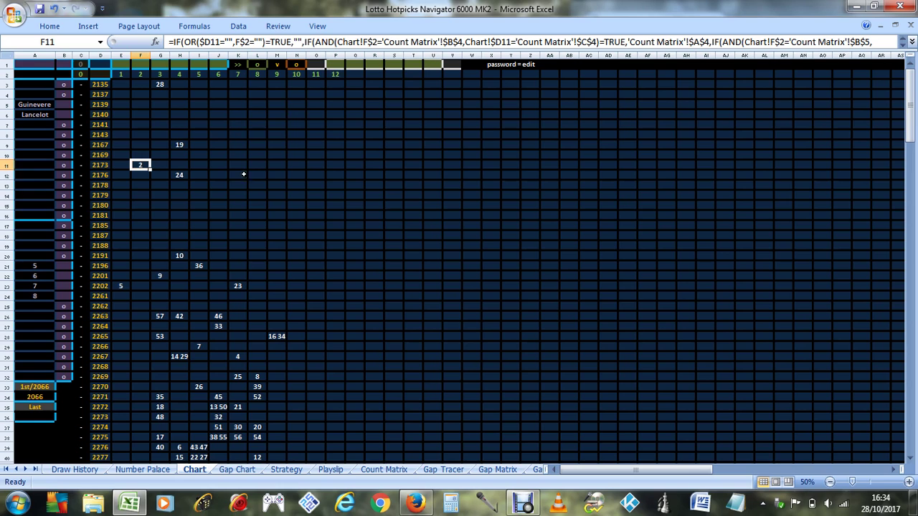
scroll(276, 164, down, 4)
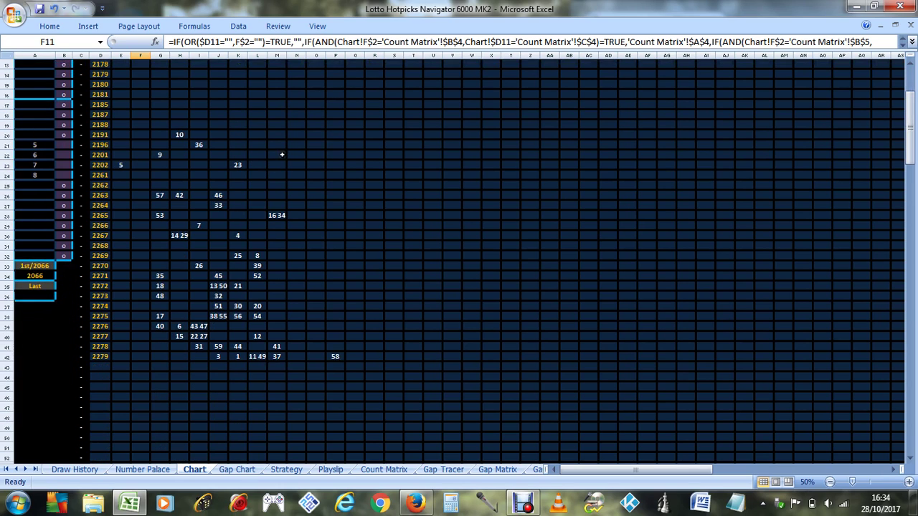
click(337, 356)
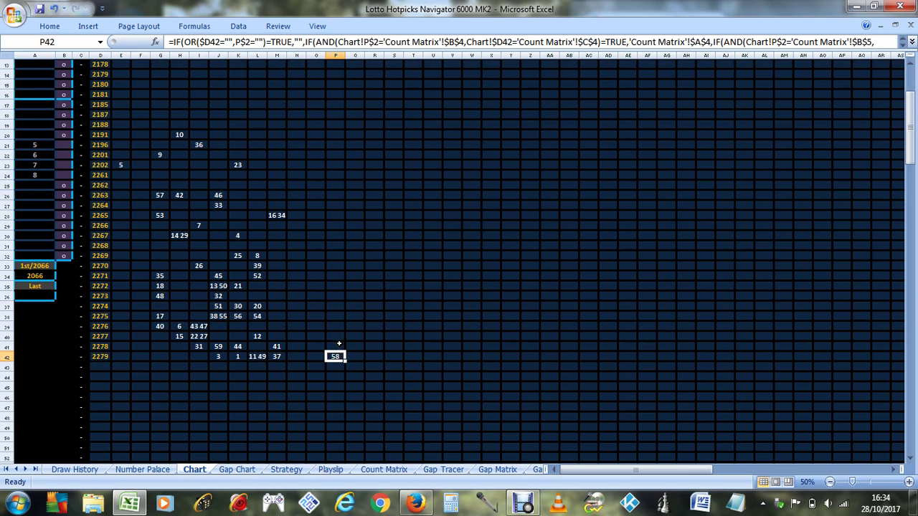
scroll(337, 341, up, 4)
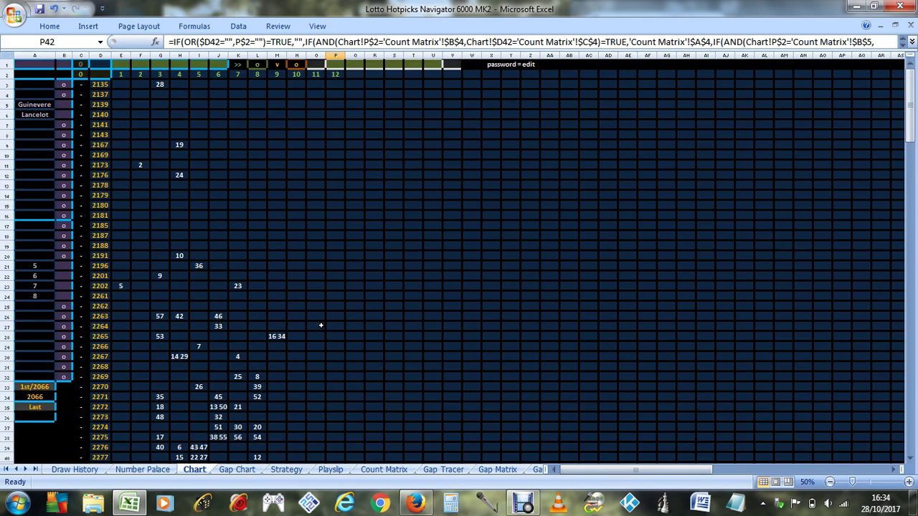
scroll(287, 337, down, 2)
click(281, 276)
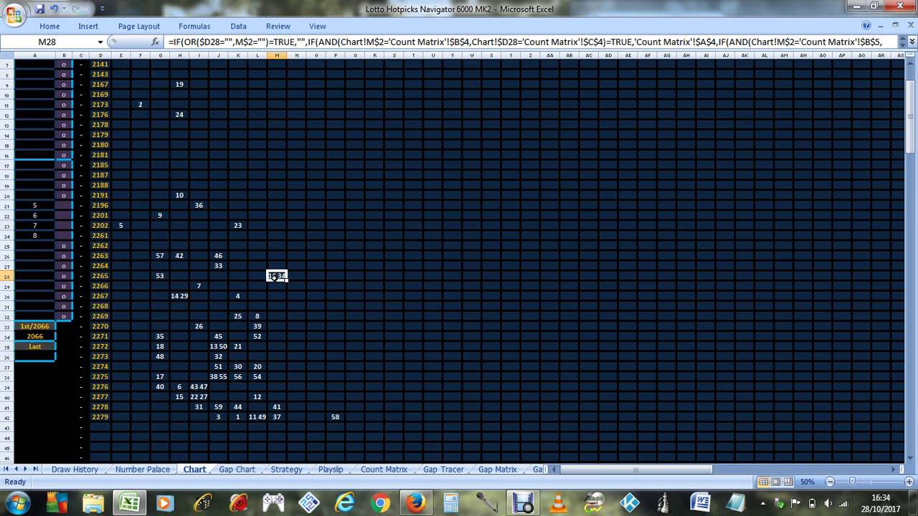
scroll(272, 310, up, 2)
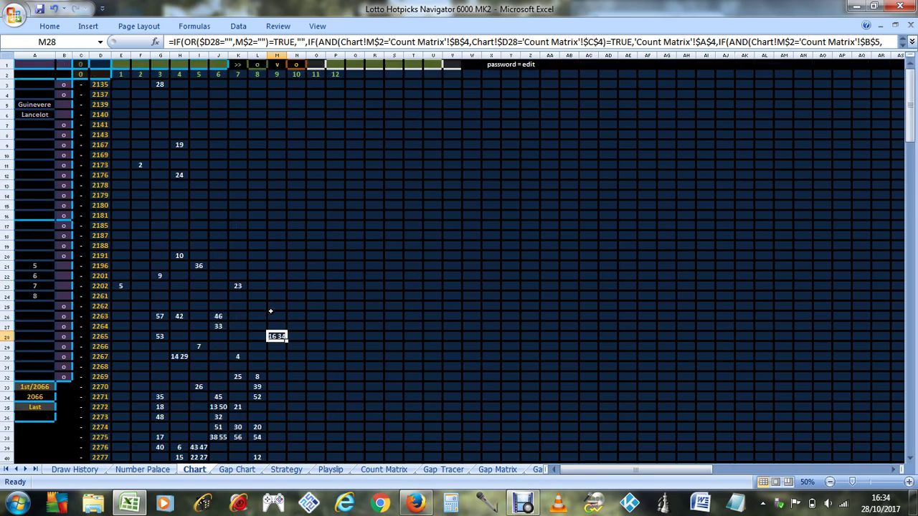
scroll(288, 319, down, 1)
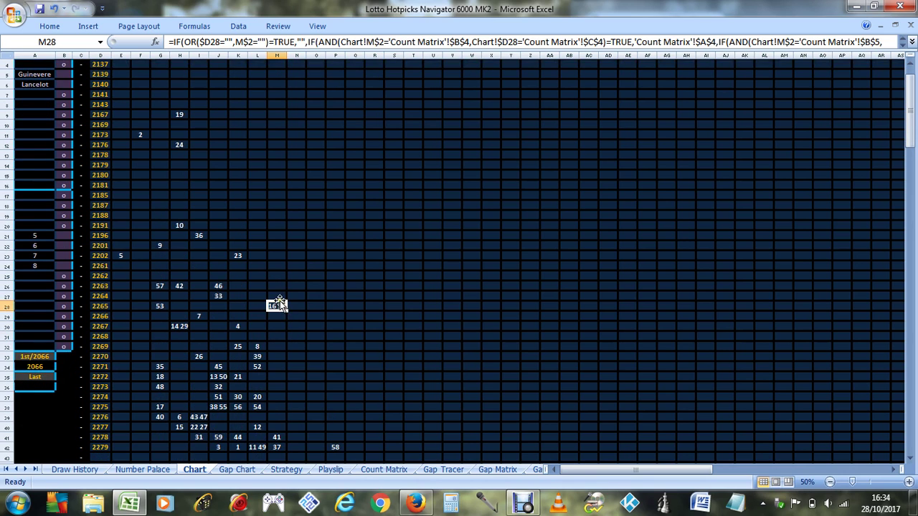
scroll(281, 304, down, 4)
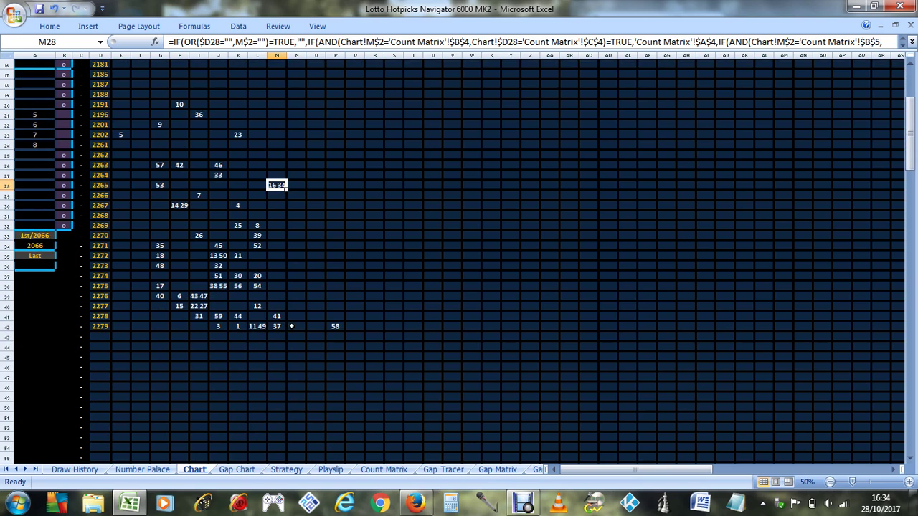
Step: Enter 28 in G1 to filter the chart by that number
scroll(290, 323, up, 5)
click(161, 65)
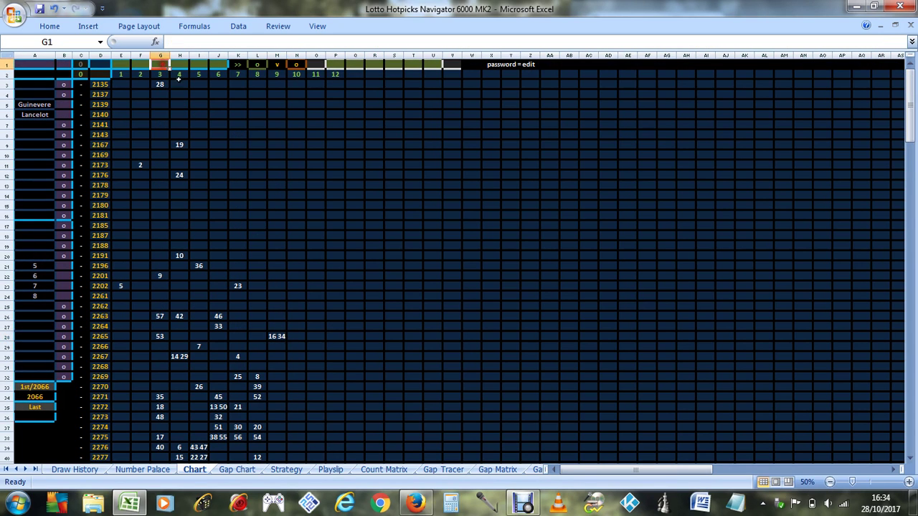
text(28)
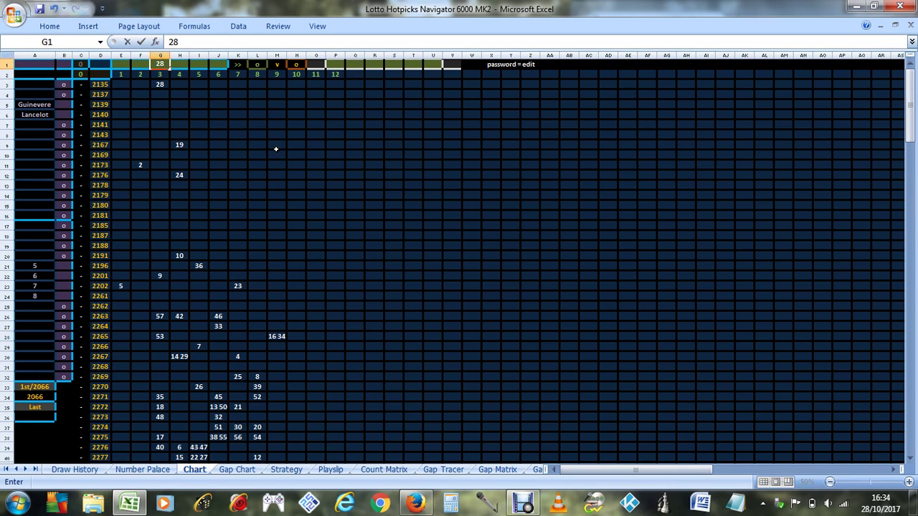
key(Return)
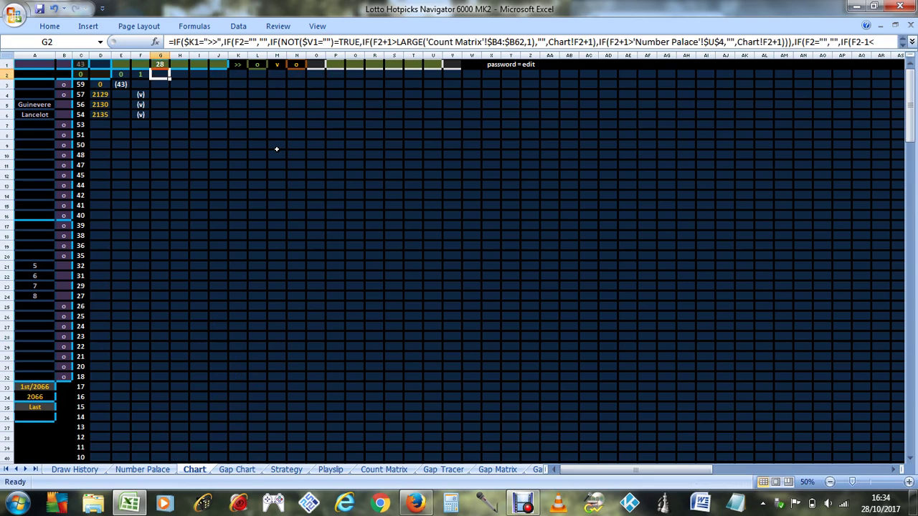
Step: Clear the first draw of the range from A34 and check the number 16 in K25
click(52, 399)
key(Delete)
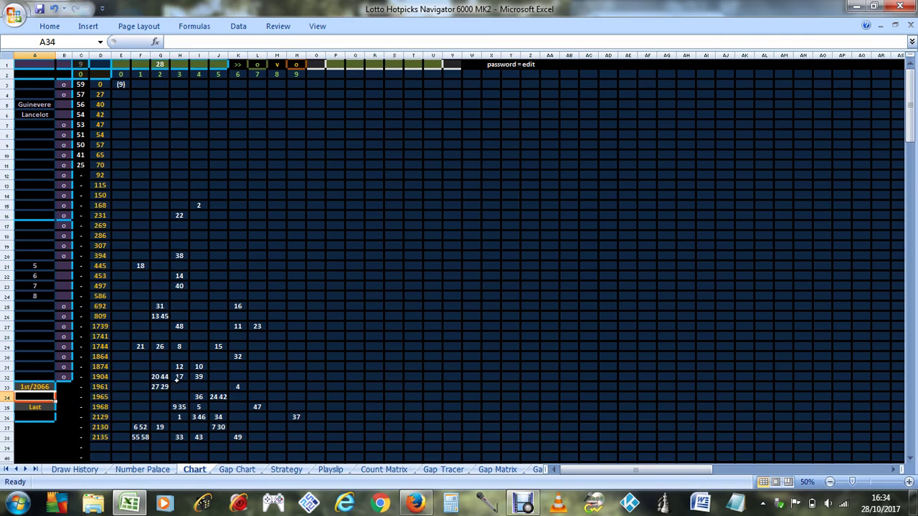
click(237, 306)
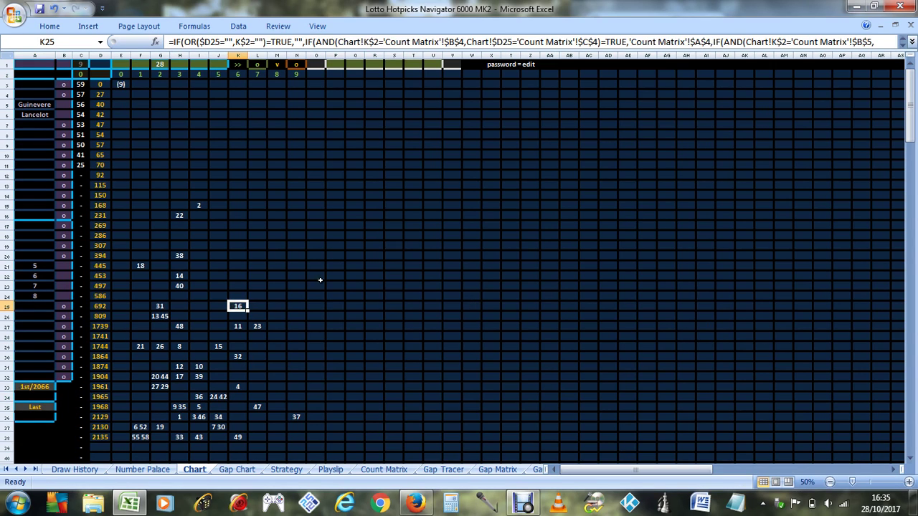
Step: Enter the numbers 2, 23, 28 and 16 in P1:S1 and check them against 23 in L27 and 16 in K25
click(256, 326)
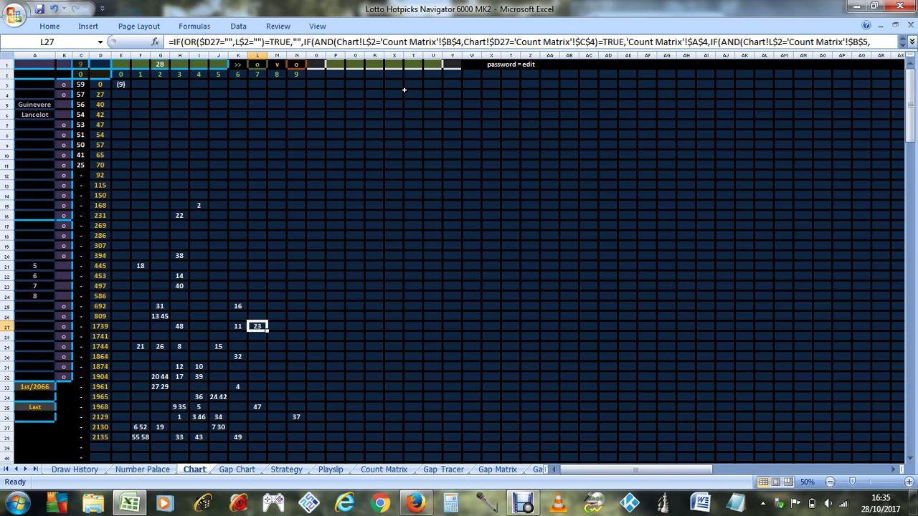
click(335, 64)
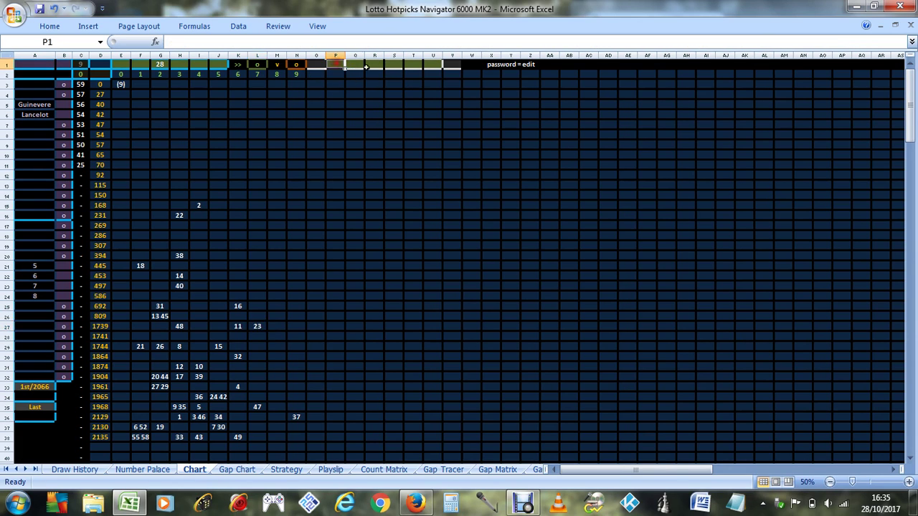
text(2)
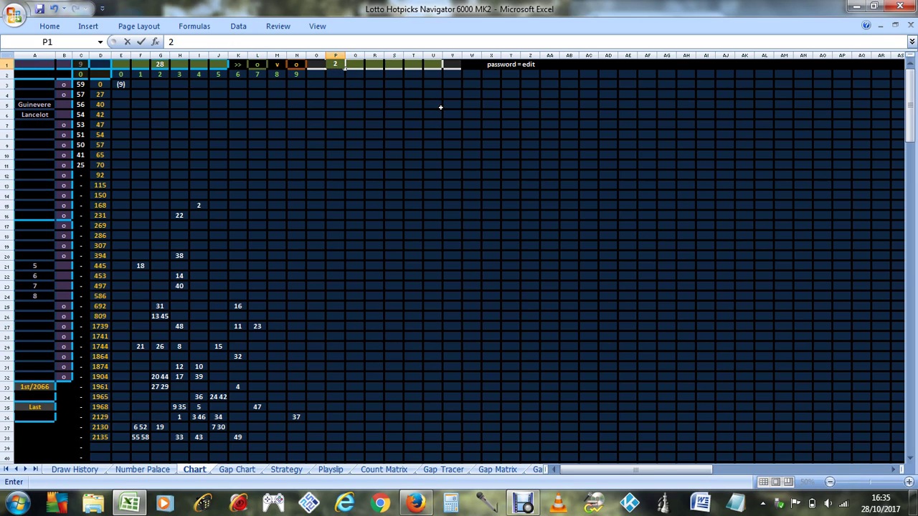
key(Tab)
text(23)
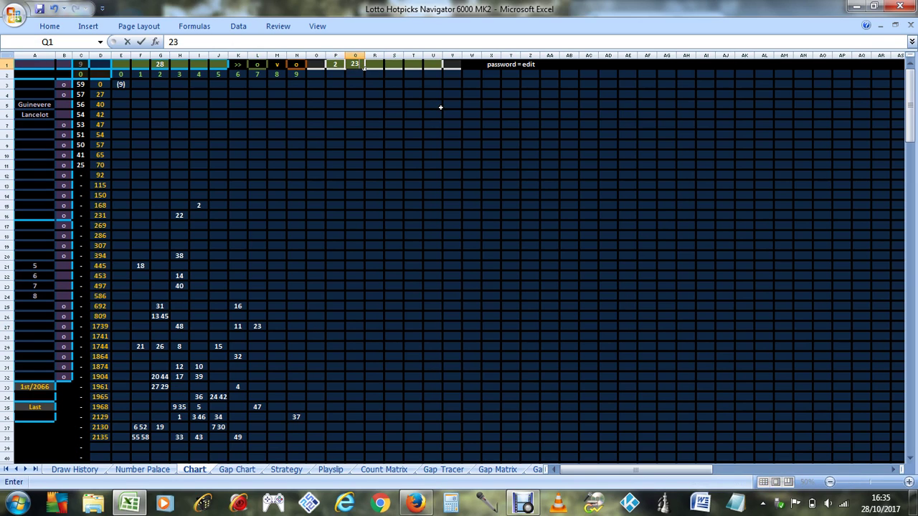
key(Tab)
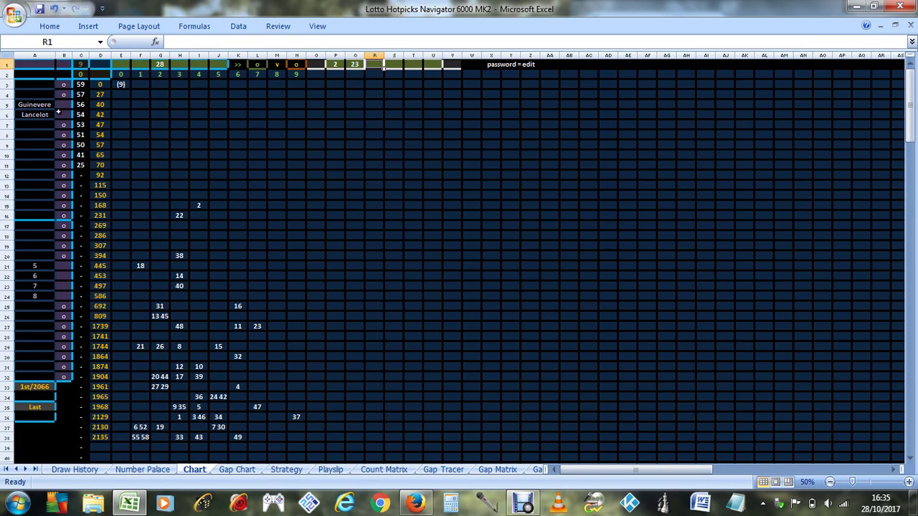
text(28)
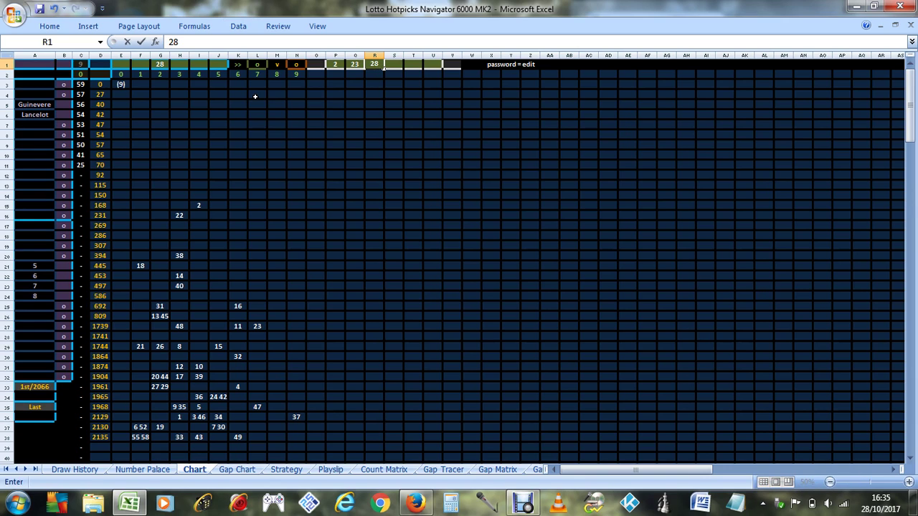
key(Tab)
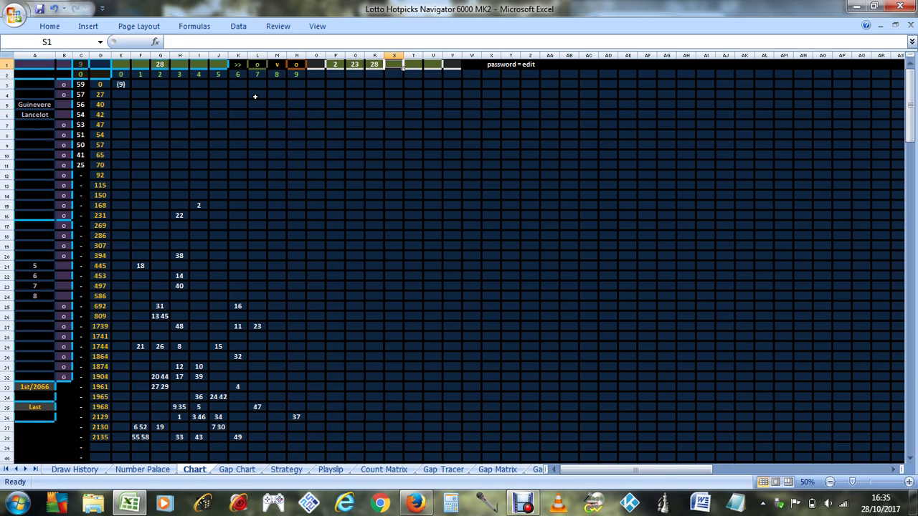
text(16)
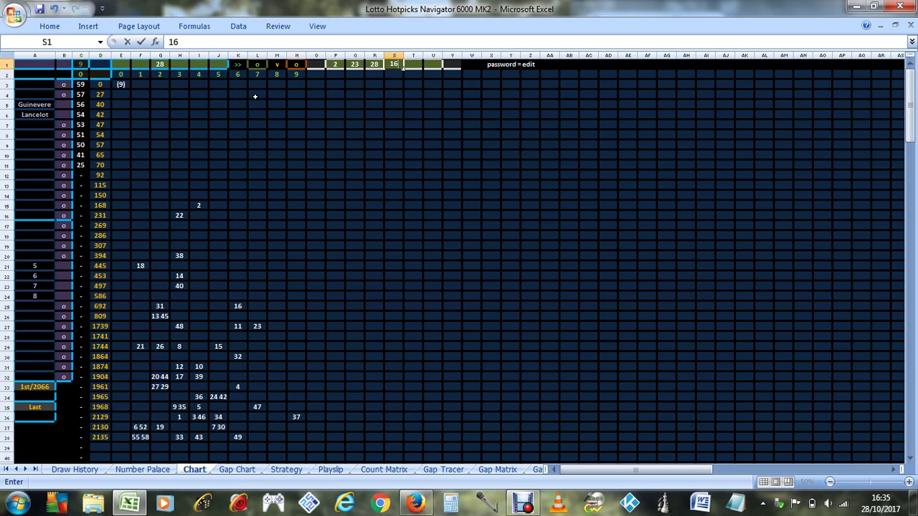
key(Return)
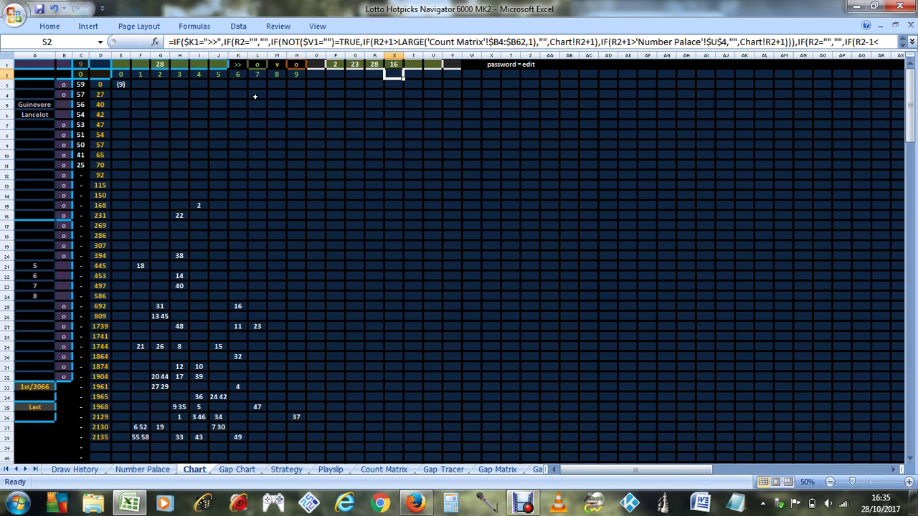
click(234, 310)
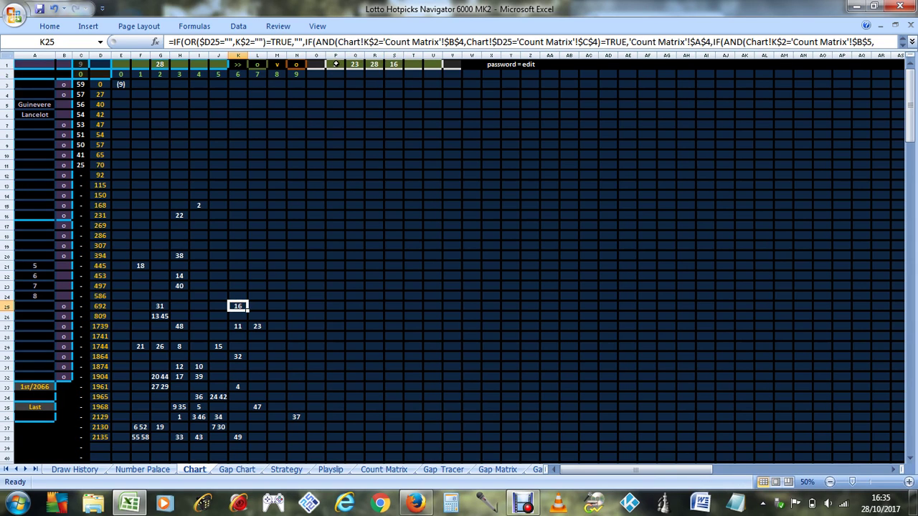
drag(334, 65, 387, 66)
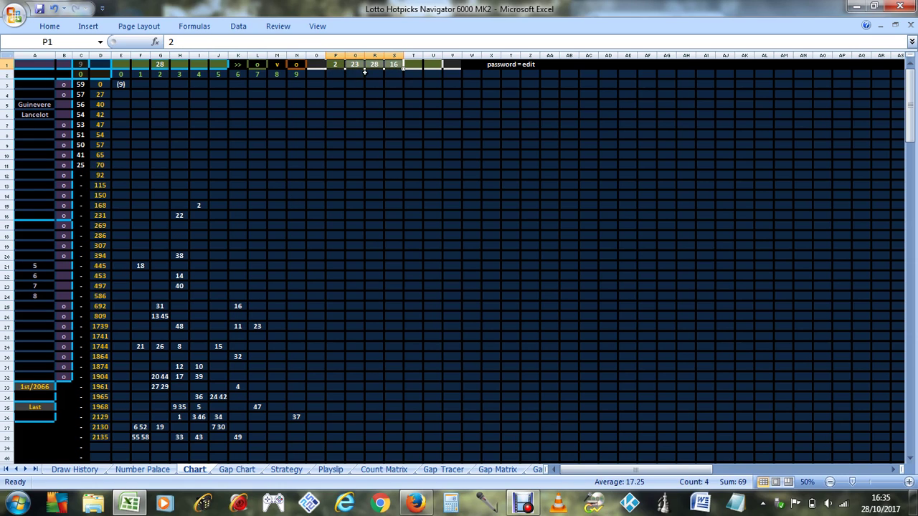
Step: Set the filter number in G1 to 23
click(160, 64)
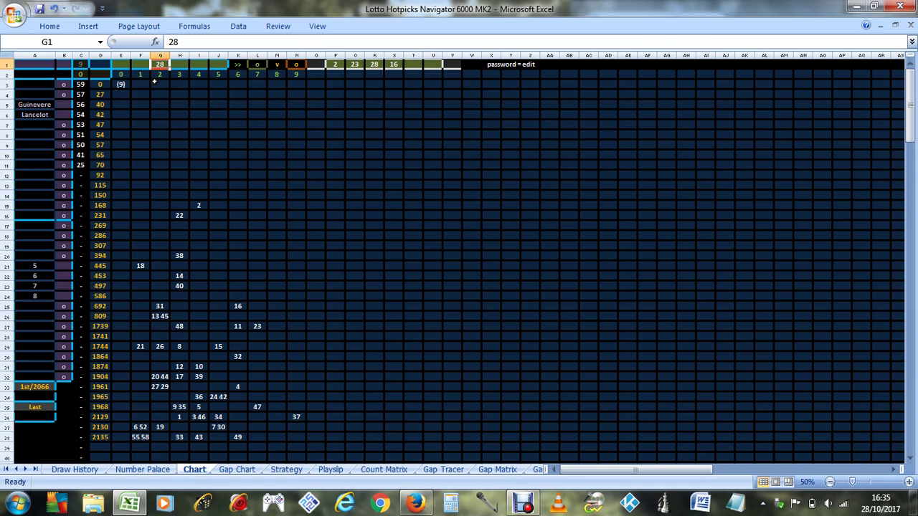
key(Delete)
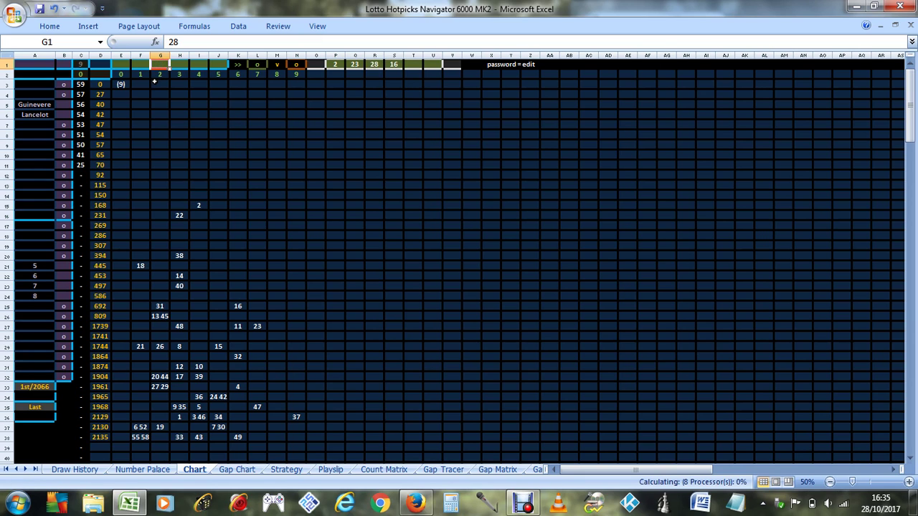
text(23)
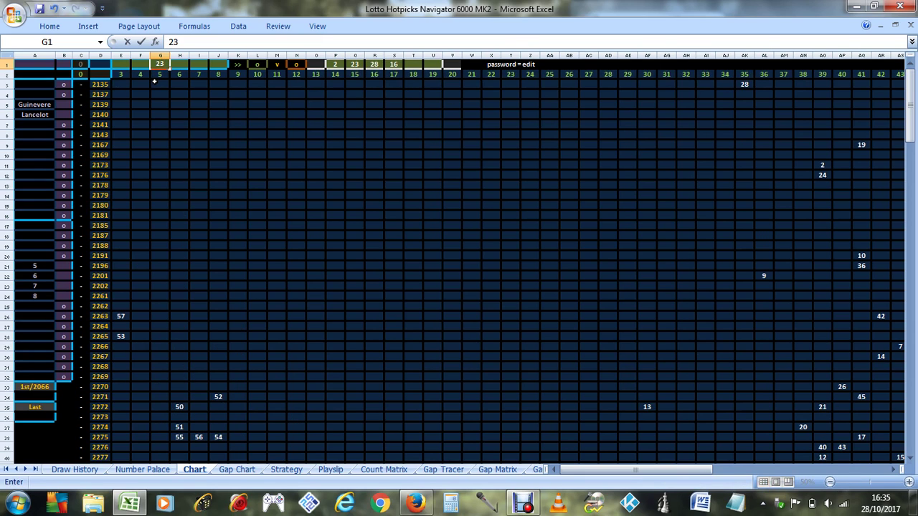
key(Return)
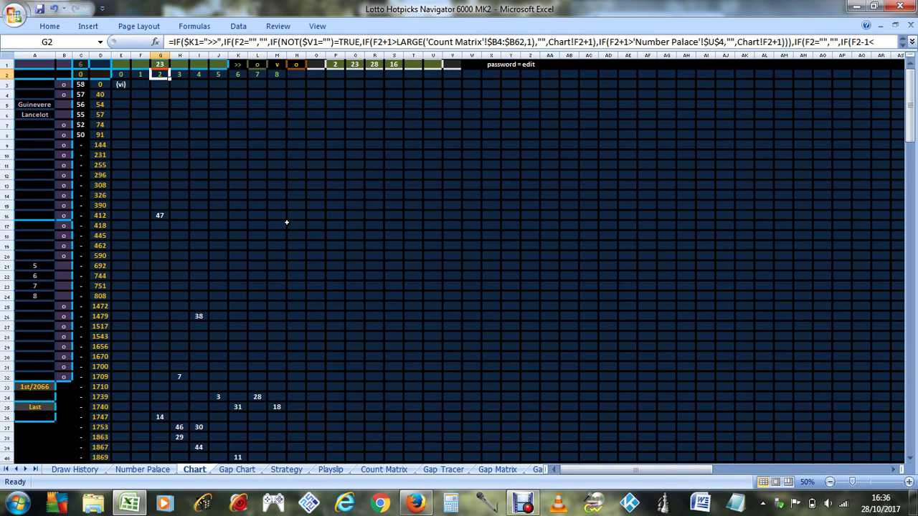
Step: Examine the chart filtered by 23, checking the positions of 28, 16 and 47 against the column and draw numbers
scroll(305, 251, down, 5)
scroll(266, 276, up, 5)
scroll(243, 144, down, 6)
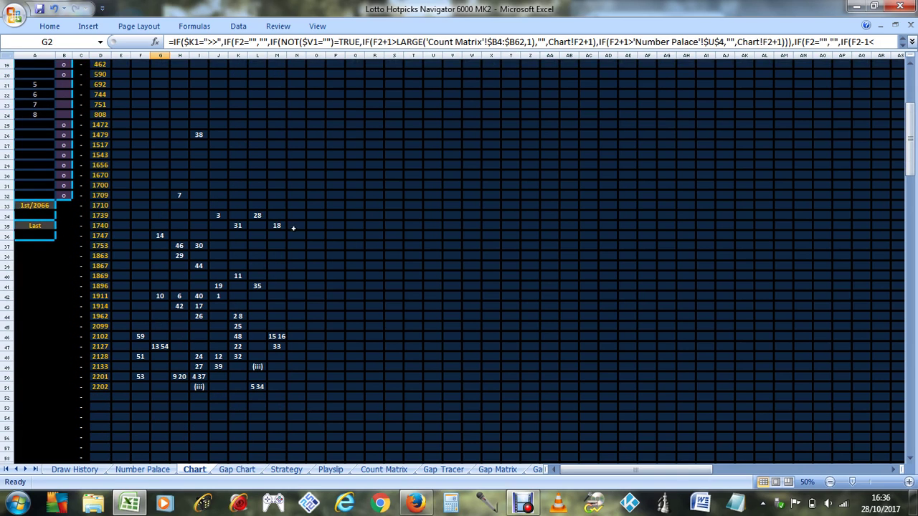
click(258, 215)
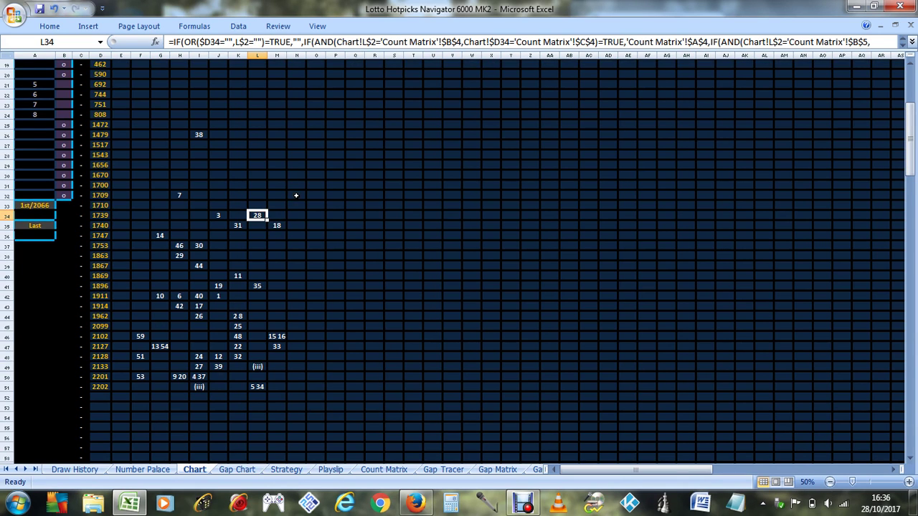
scroll(296, 195, up, 6)
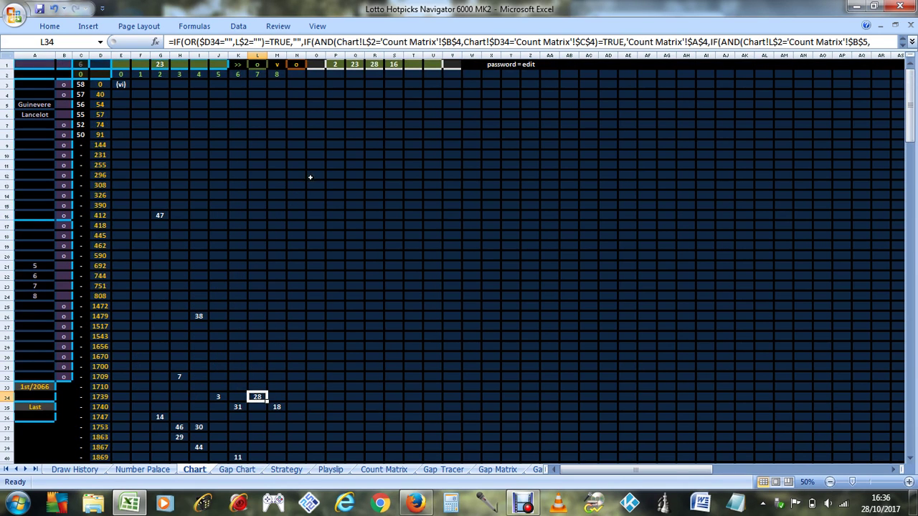
scroll(287, 370, down, 6)
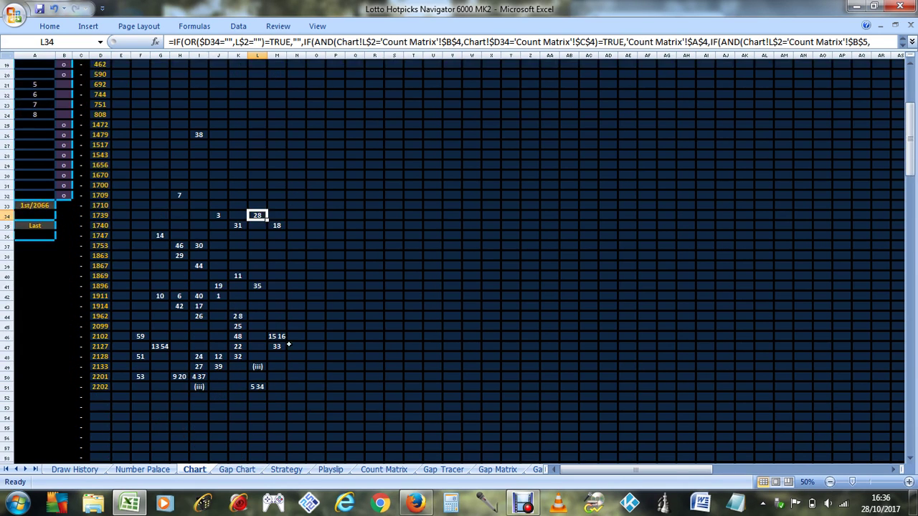
click(278, 337)
scroll(301, 318, up, 6)
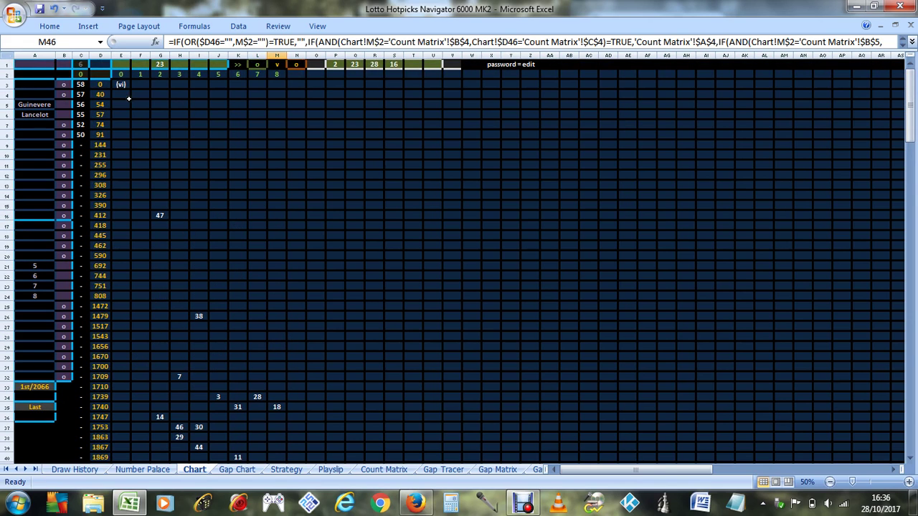
click(160, 215)
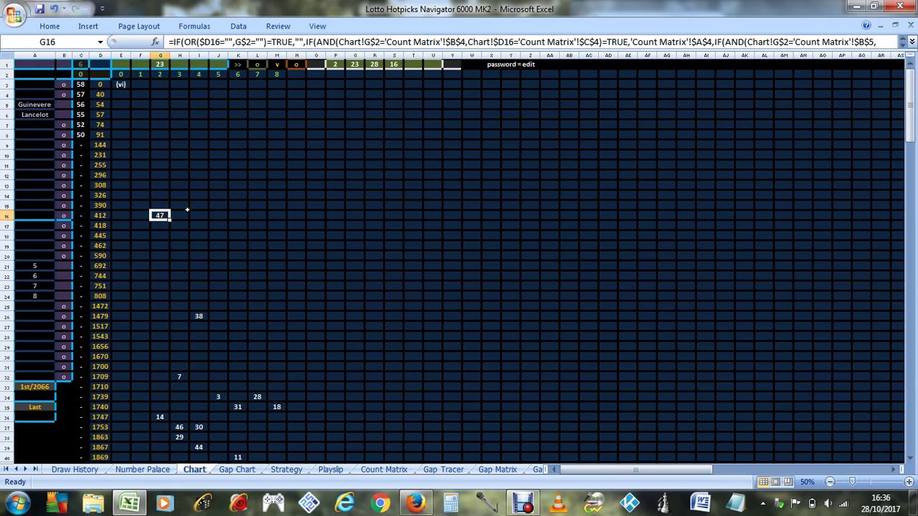
scroll(186, 252, down, 4)
scroll(186, 251, down, 5)
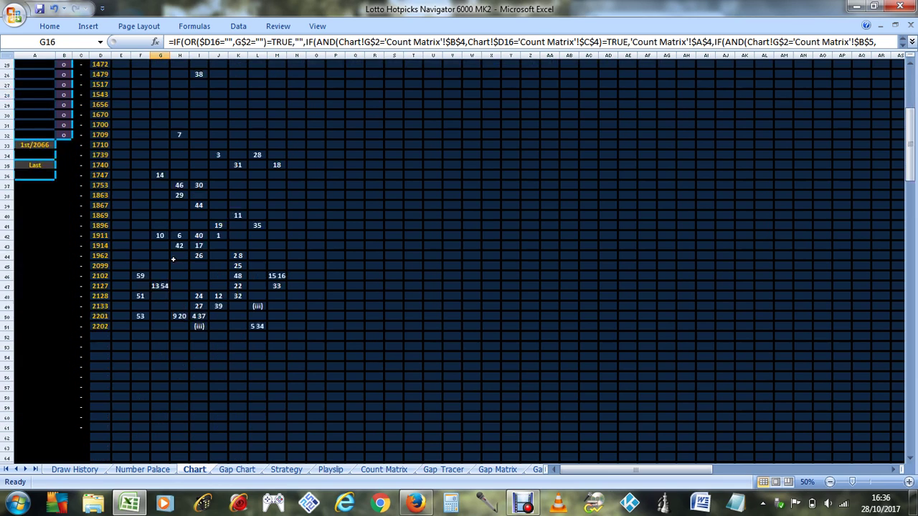
scroll(129, 175, up, 9)
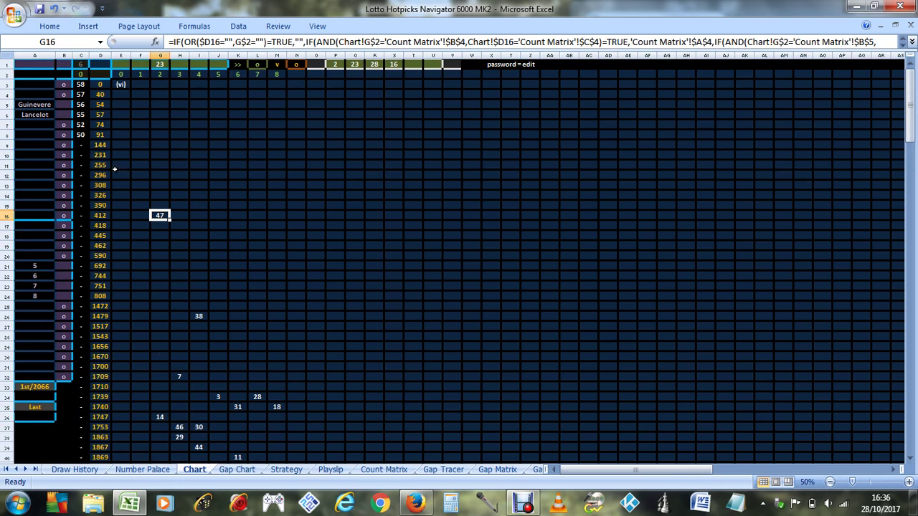
Step: Clear the o marks from B3:B32 and from L1, and switch the chart direction in K1 to <<
drag(64, 84, 61, 377)
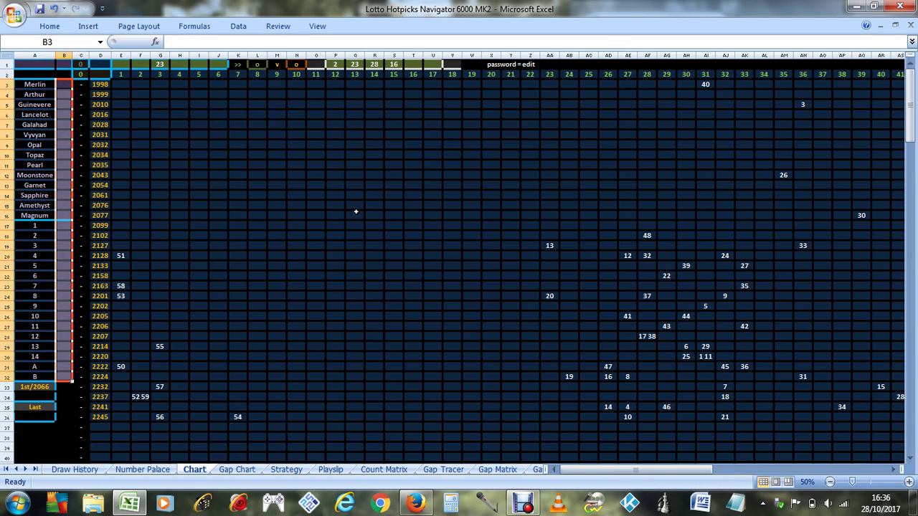
click(256, 64)
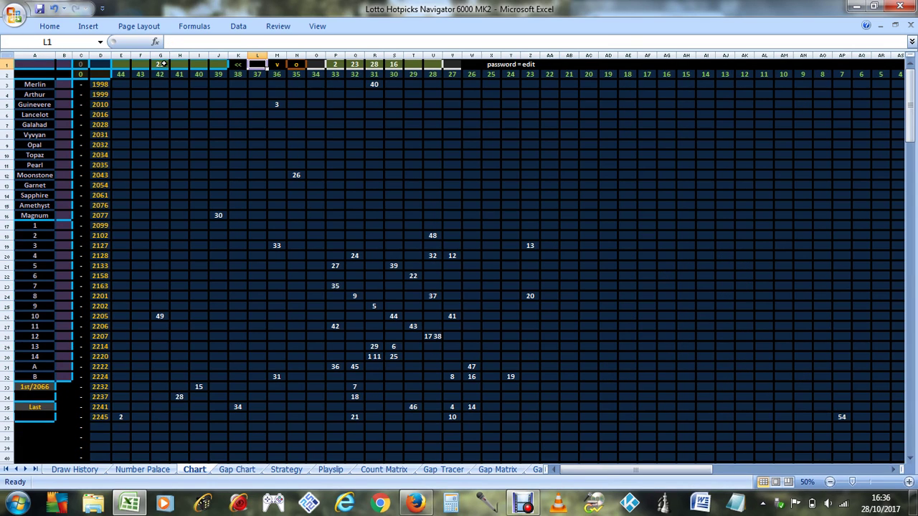
Step: Check the positions of 2 and 16 in the unfiltered-machine chart against the numbers noted in P1:S1
click(120, 416)
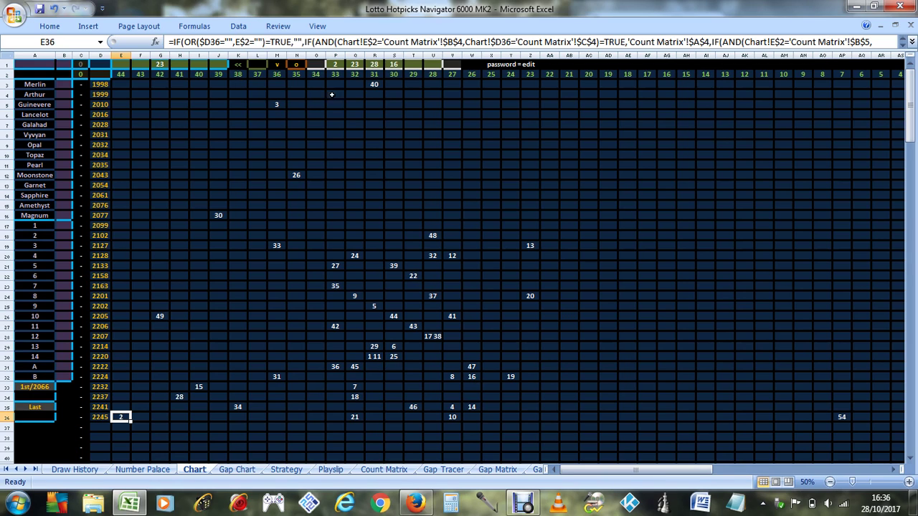
drag(334, 65, 374, 66)
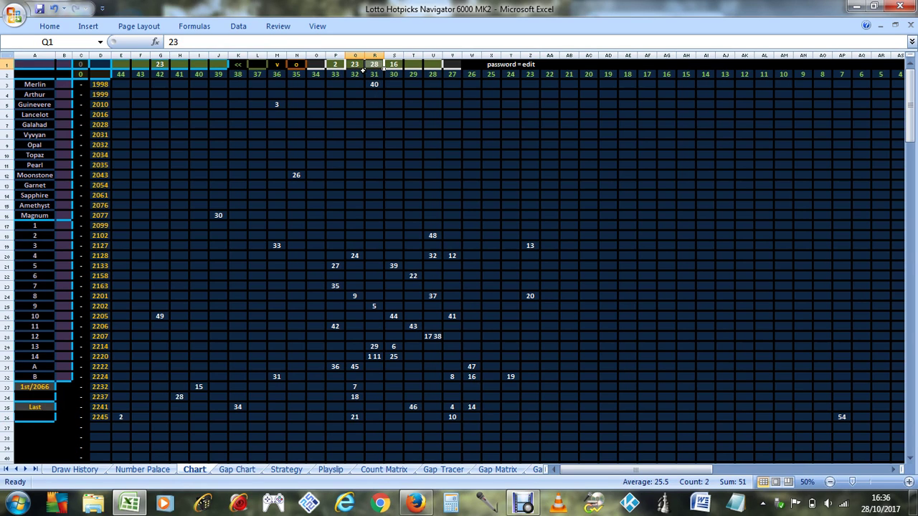
drag(394, 65, 356, 66)
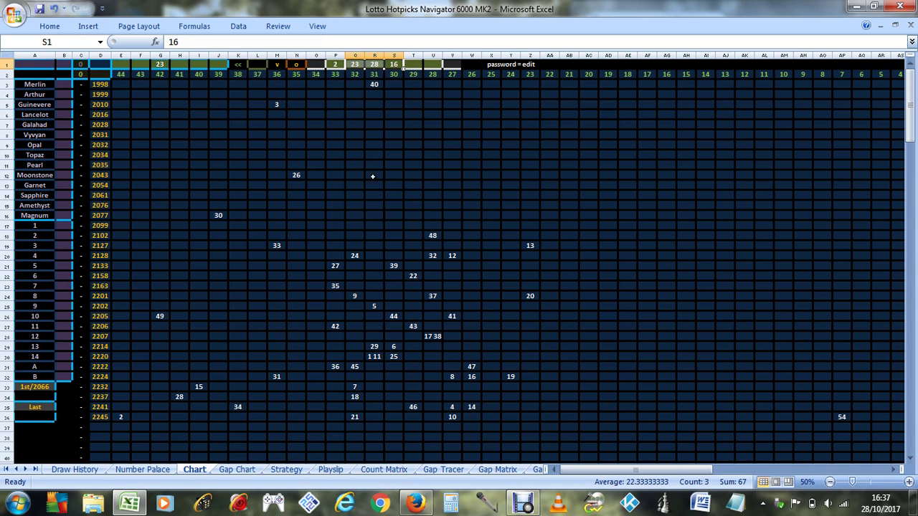
click(473, 376)
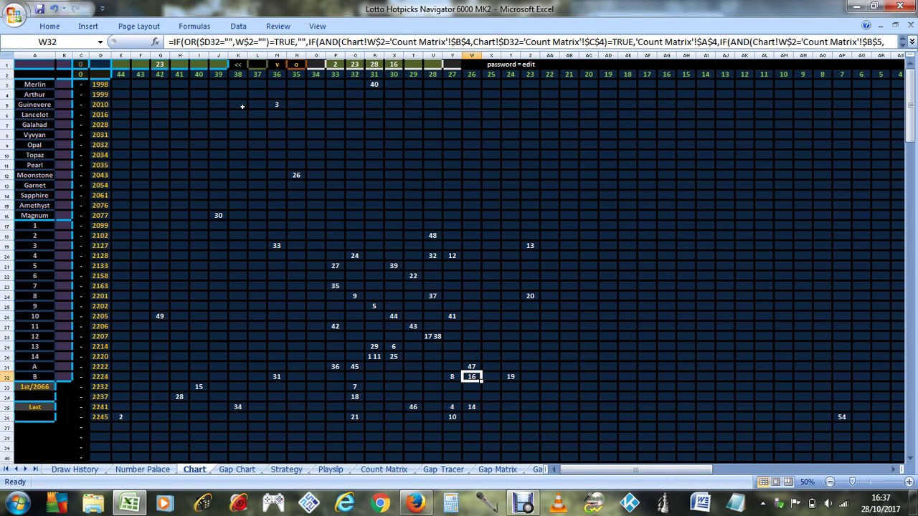
Step: Enter 28 in G1 to filter the chart of all machines and ball sets by that number
click(162, 65)
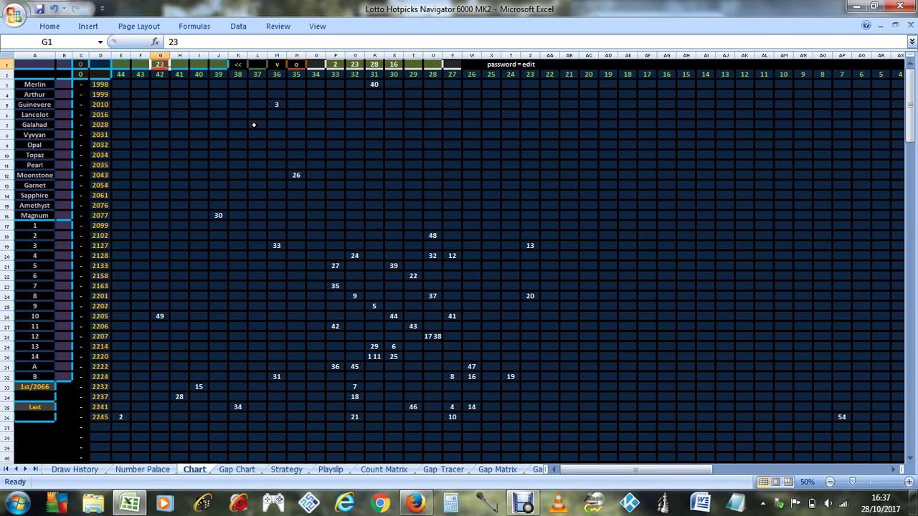
text(28)
key(Return)
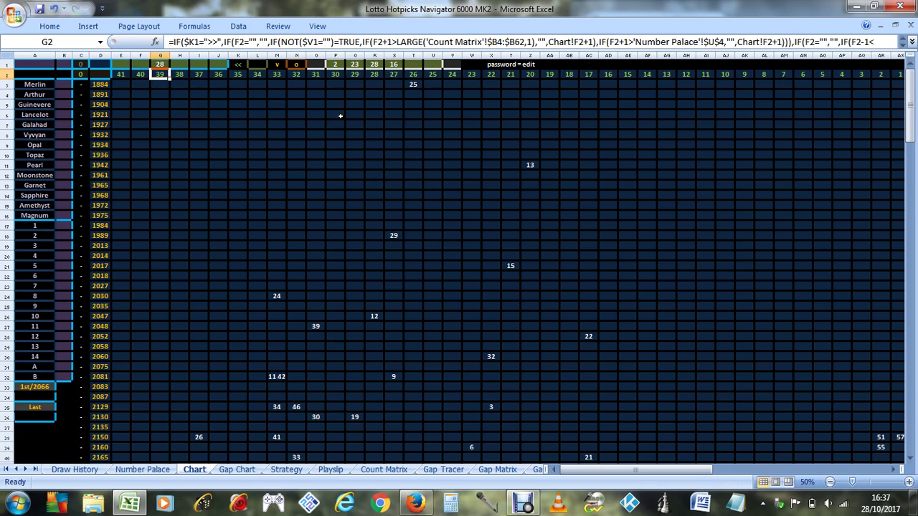
Step: Examine the chart filtered by 28, checking the positions of 23 in draw 2237's row and of 40 and 2 in draw 2184's row
scroll(340, 115, down, 6)
click(122, 346)
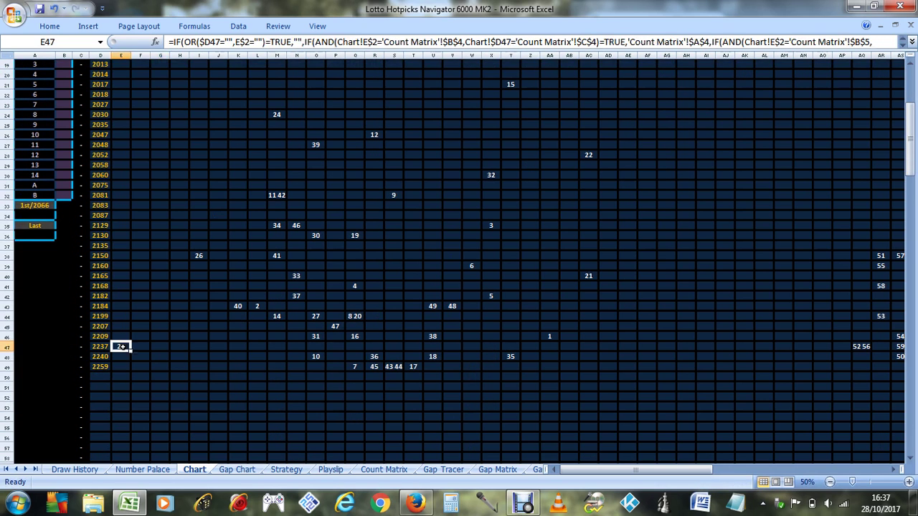
scroll(343, 316, up, 6)
scroll(343, 315, down, 4)
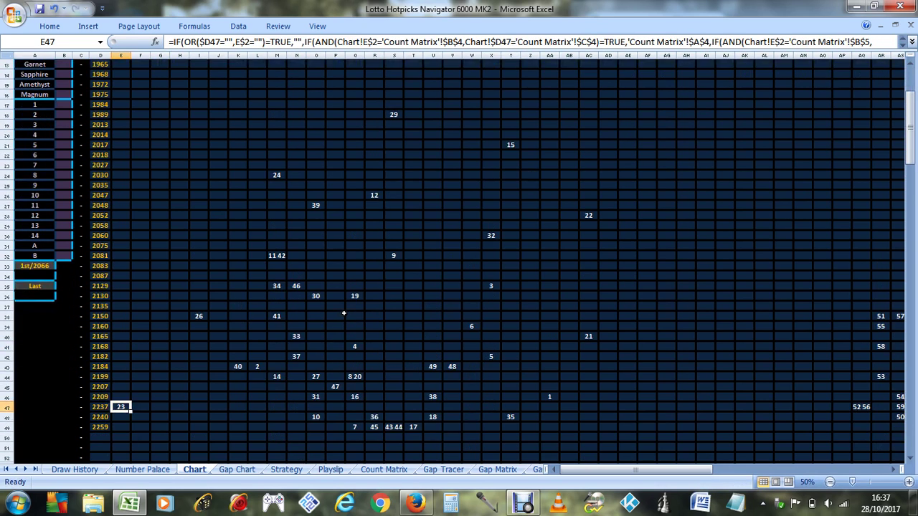
drag(238, 366, 265, 367)
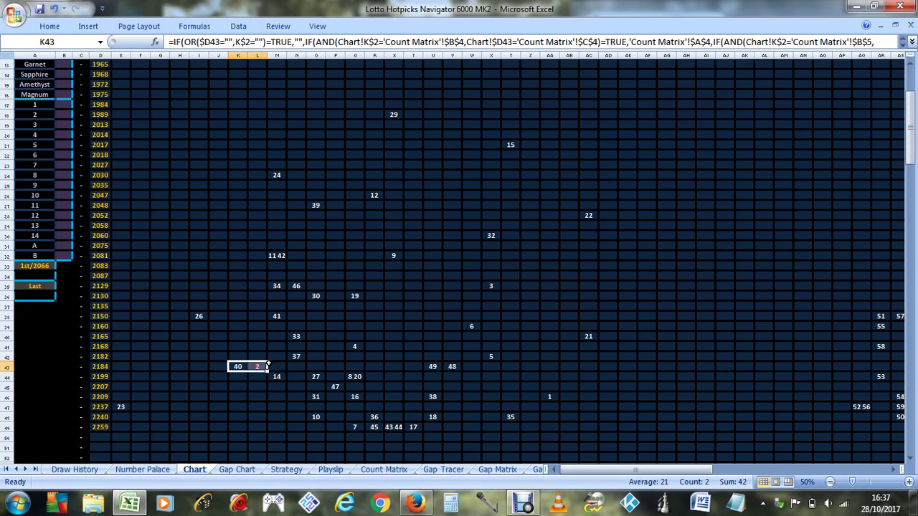
scroll(268, 362, up, 4)
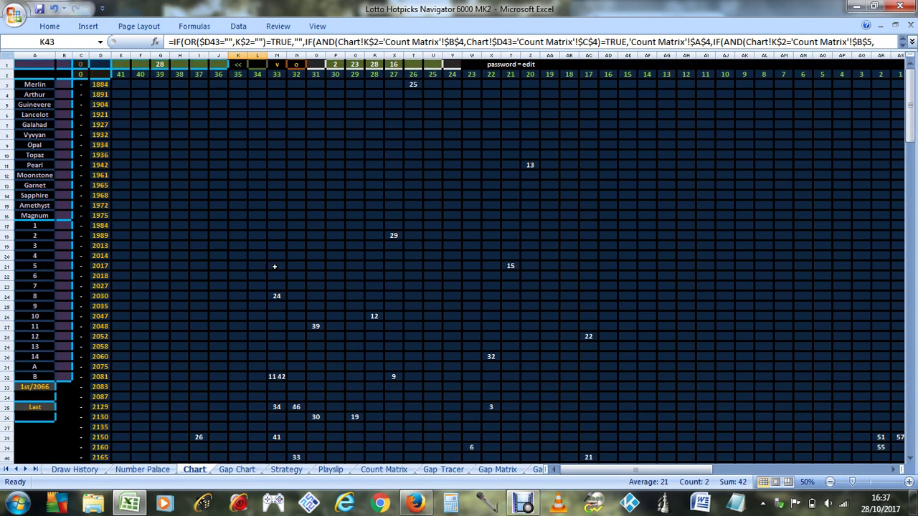
Step: Note 40 in T1 as the next number after 16 in the row of picks
click(160, 64)
click(415, 63)
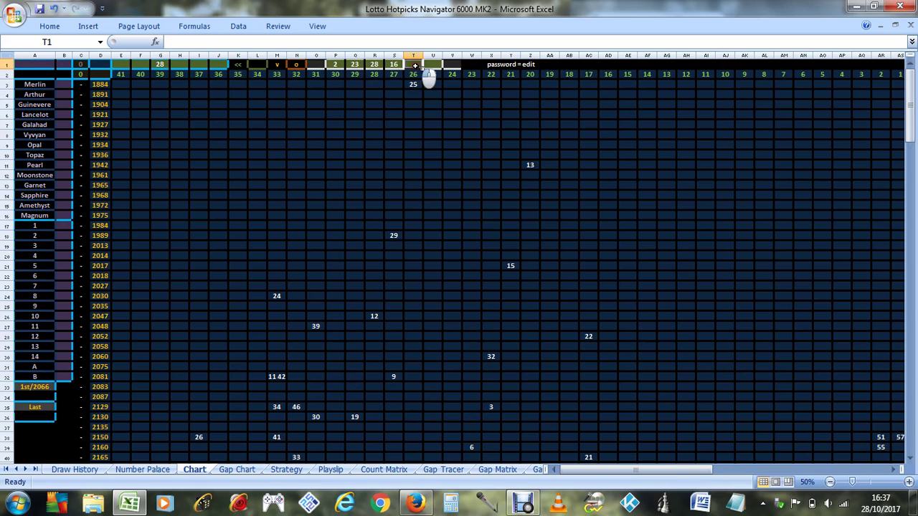
text(40)
key(Return)
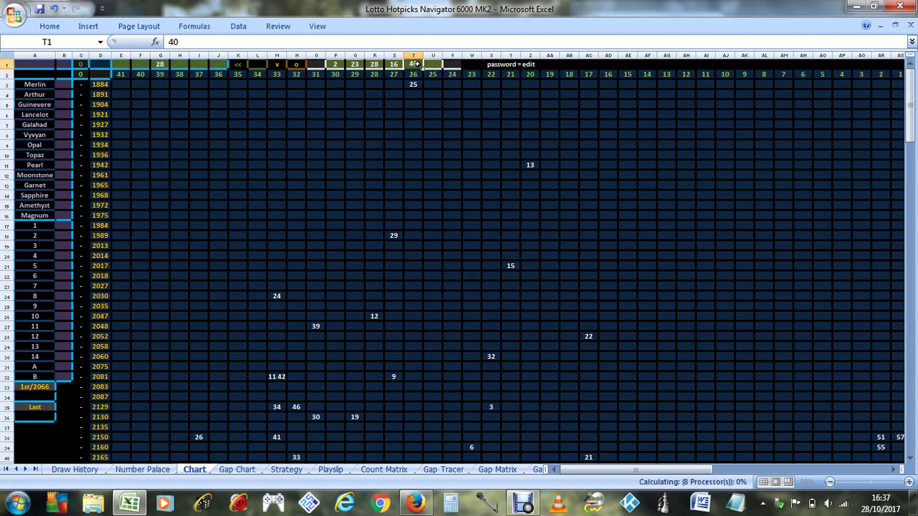
Step: Change the number filter in G1 to 40 to chart the draws containing that number
click(160, 63)
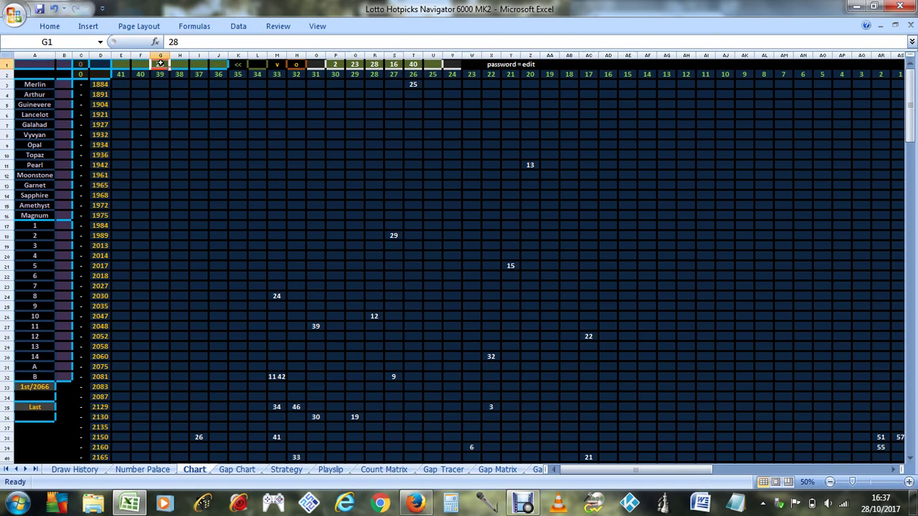
text(40)
key(Return)
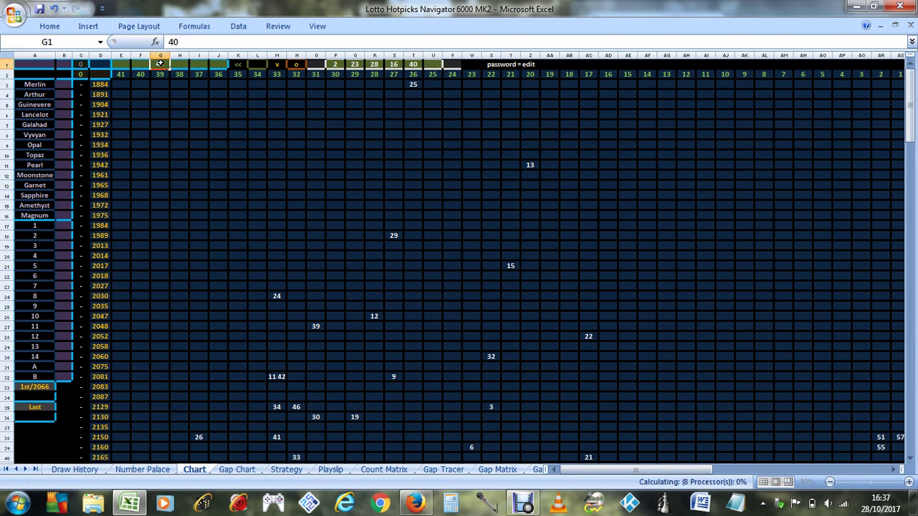
scroll(213, 198, down, 6)
scroll(208, 208, up, 7)
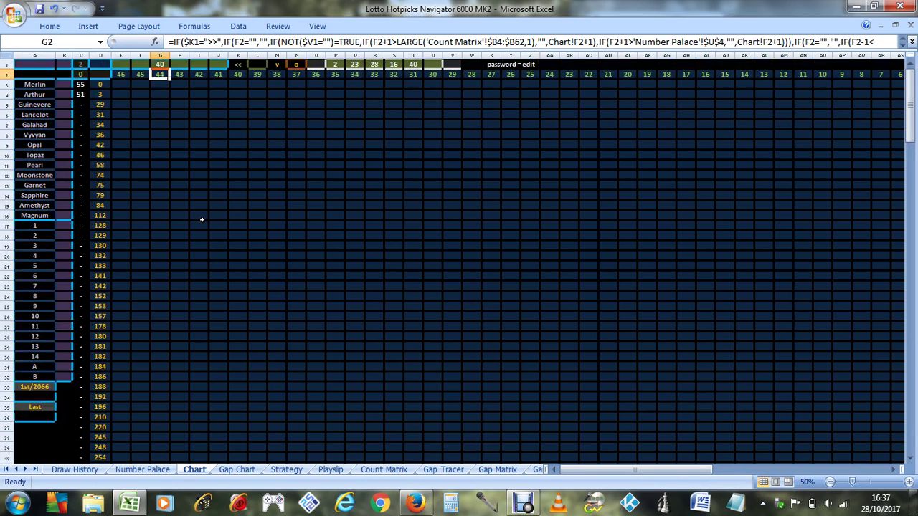
Step: Clear the o from N1 and switch the draw order in M1 to ^
scroll(293, 178, down, 3)
scroll(287, 148, up, 3)
click(296, 66)
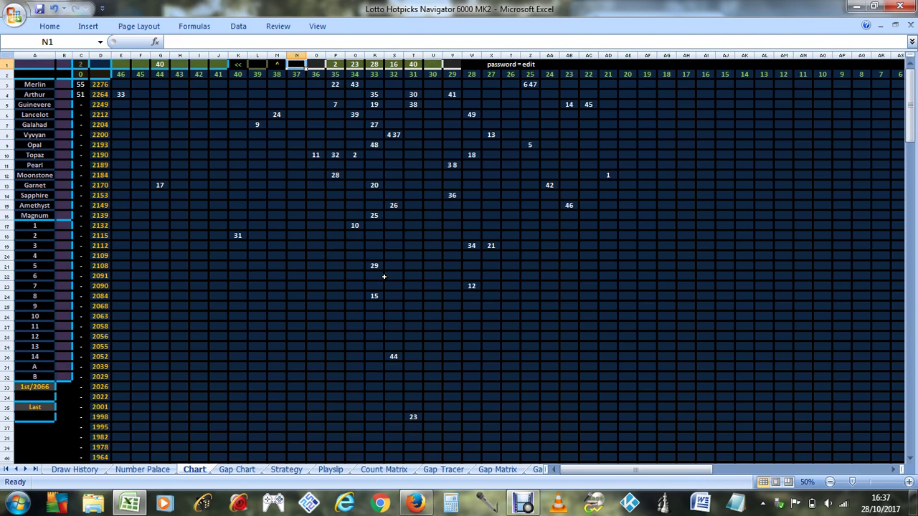
Step: Examine the chart filtered by 40, checking the positions of 16 in draw 1944's row and 23 in draw 1998's row
scroll(337, 269, down, 5)
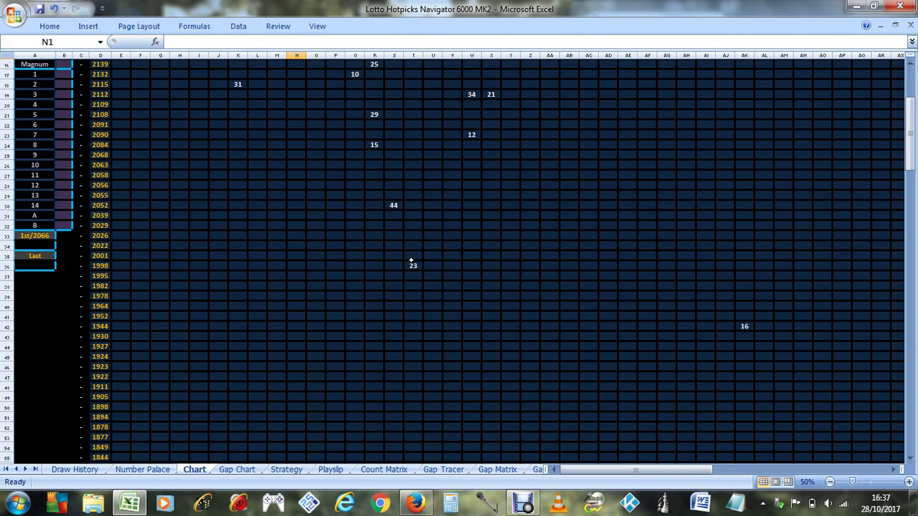
scroll(438, 271, up, 5)
scroll(713, 360, down, 4)
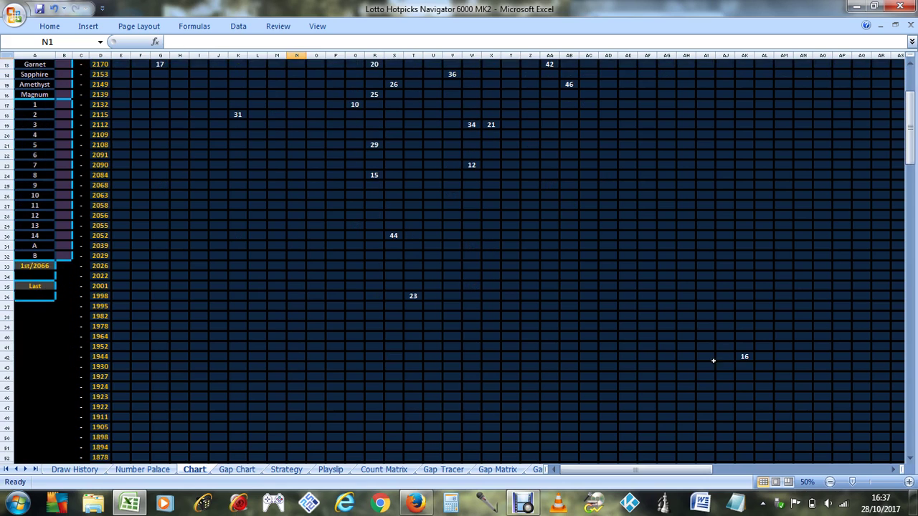
click(748, 356)
mouse_move(676, 470)
mouse_down()
mouse_move(782, 468)
mouse_move(680, 469)
mouse_up()
scroll(618, 383, down, 6)
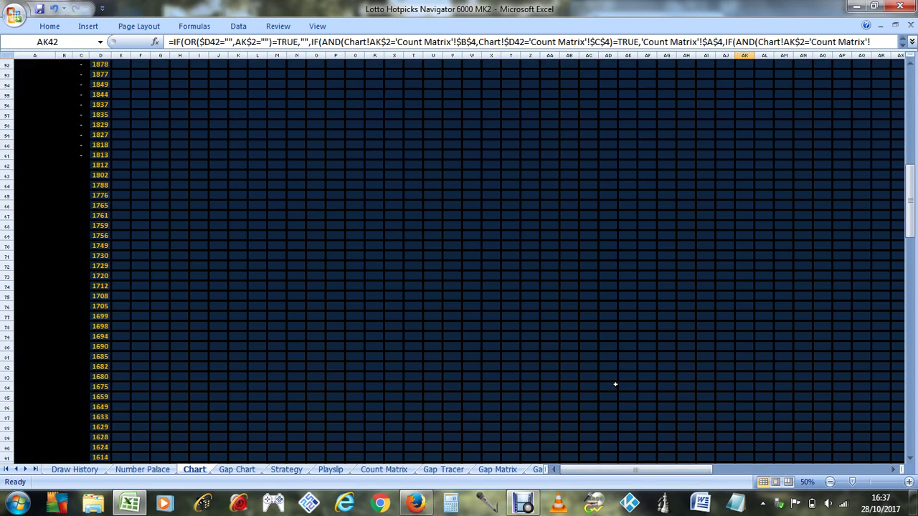
scroll(592, 370, up, 9)
click(415, 385)
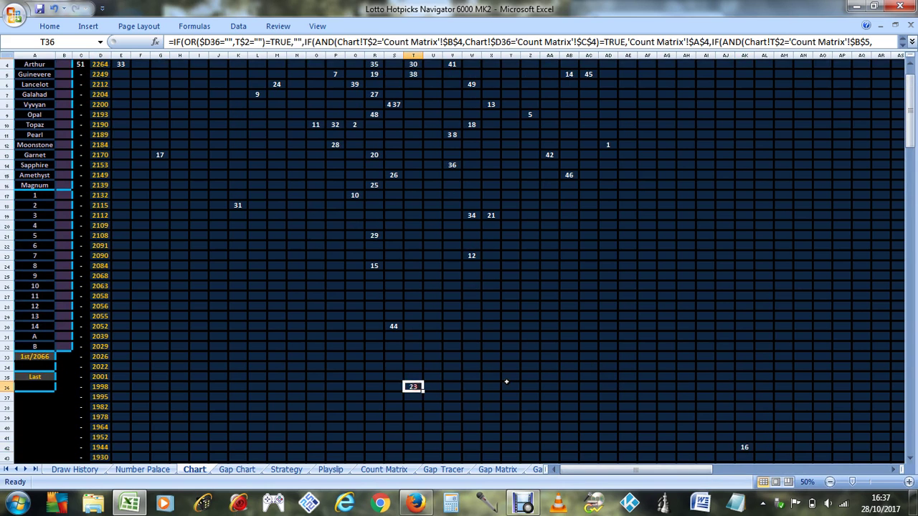
scroll(506, 381, up, 1)
scroll(506, 382, down, 7)
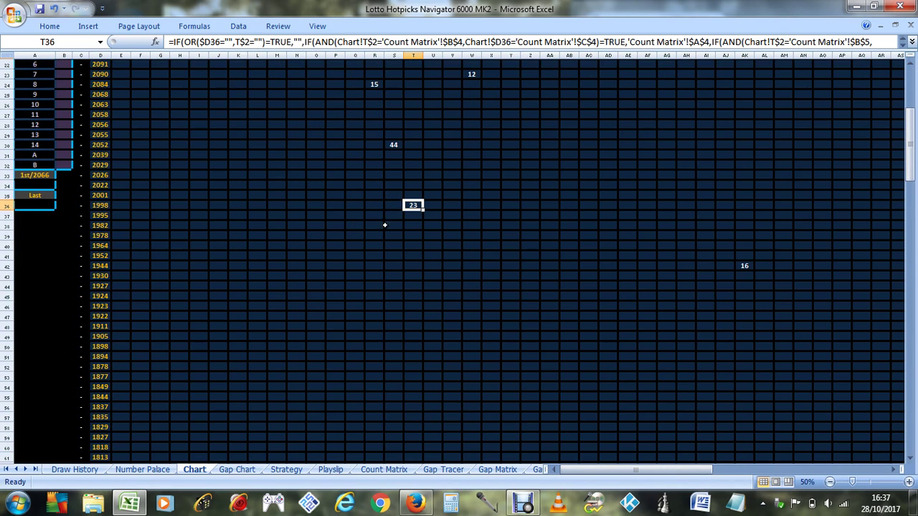
scroll(405, 283, up, 7)
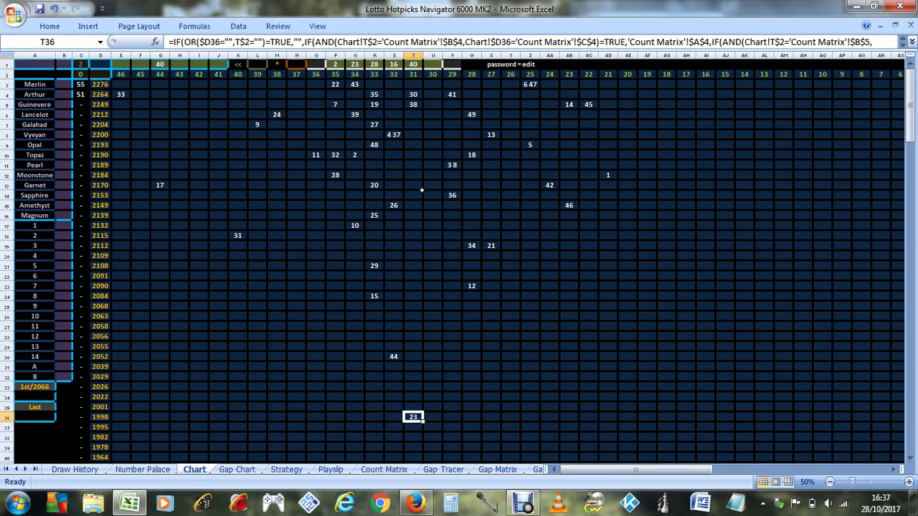
Step: Check the positions of 28 in draw 2184's row, 2 in draw 2190's row and 33 in draw 2264's row
click(335, 175)
click(358, 152)
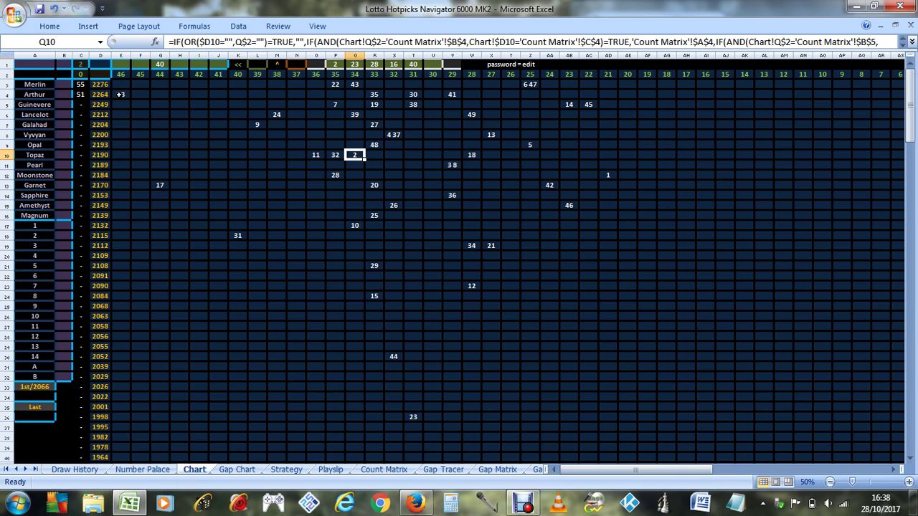
click(119, 95)
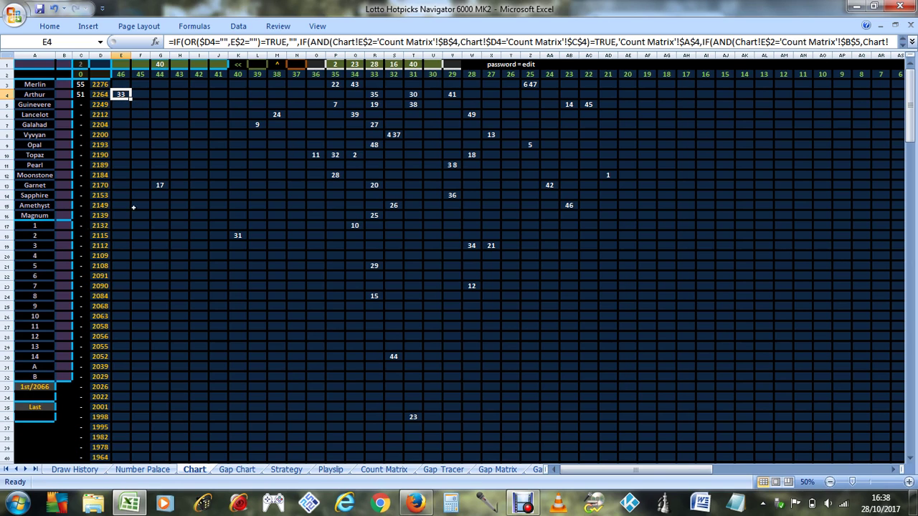
Step: Set the last draw in A36 to 2264
click(36, 417)
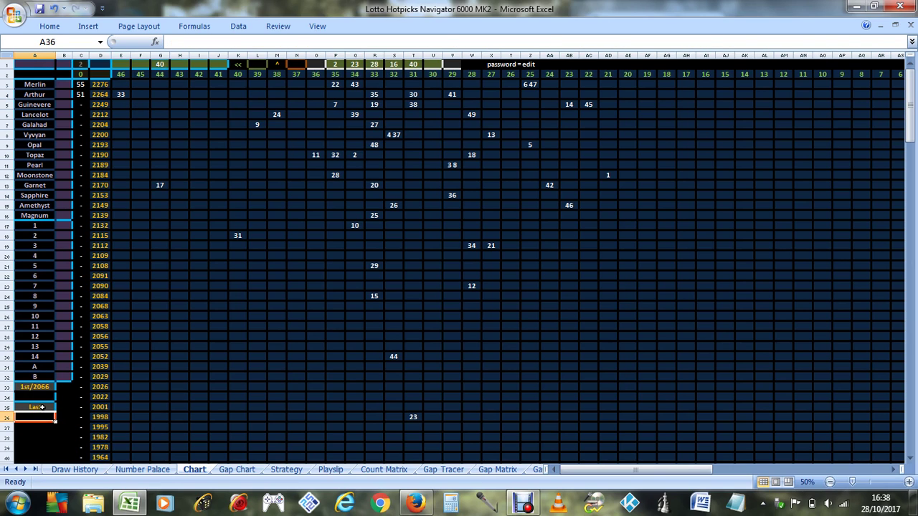
text(22)
key(Return)
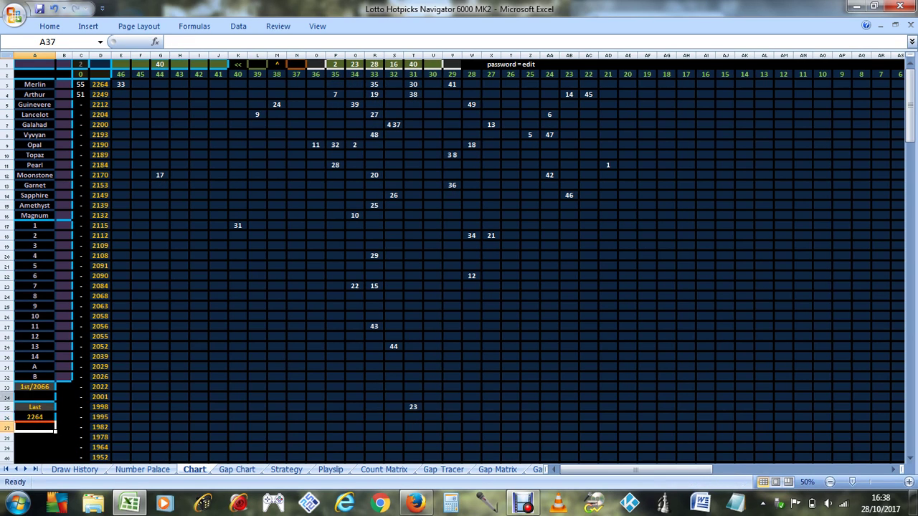
Step: Set the last draw in A36 to 2263 so the chart ends before draw 2264
click(45, 416)
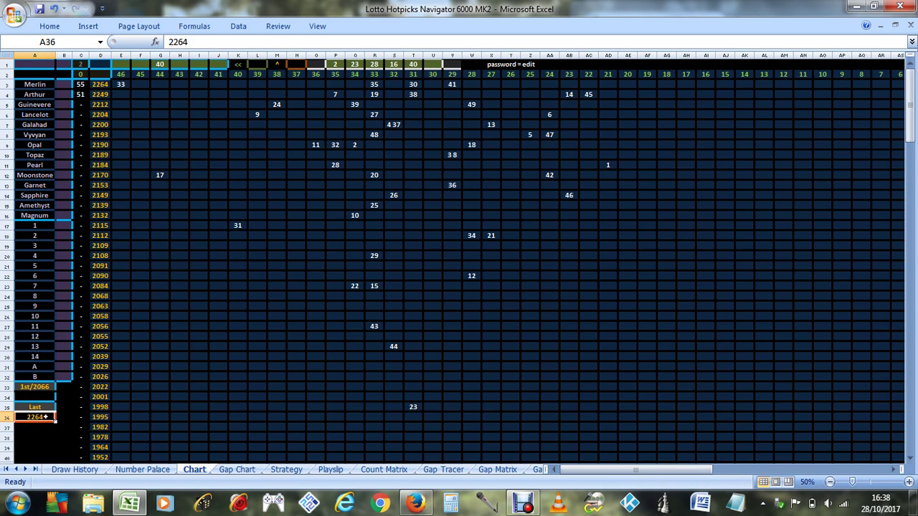
text(22)
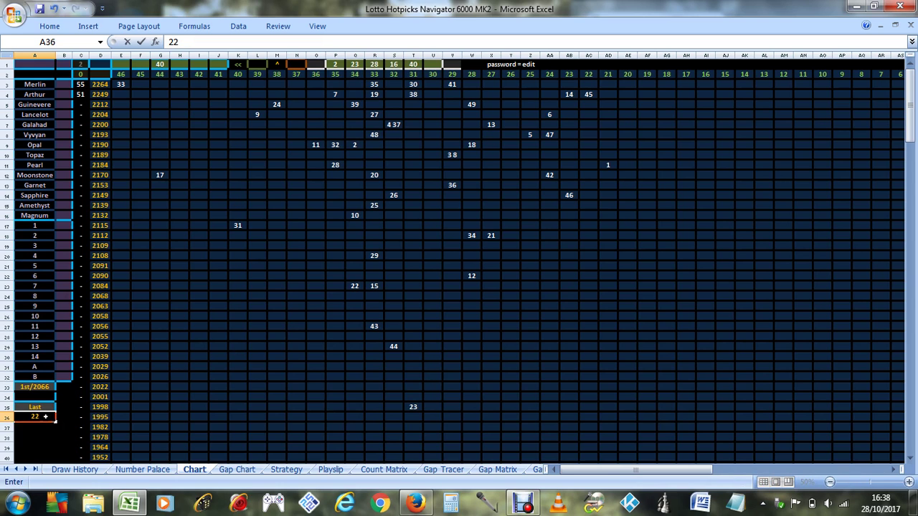
text(63)
key(Return)
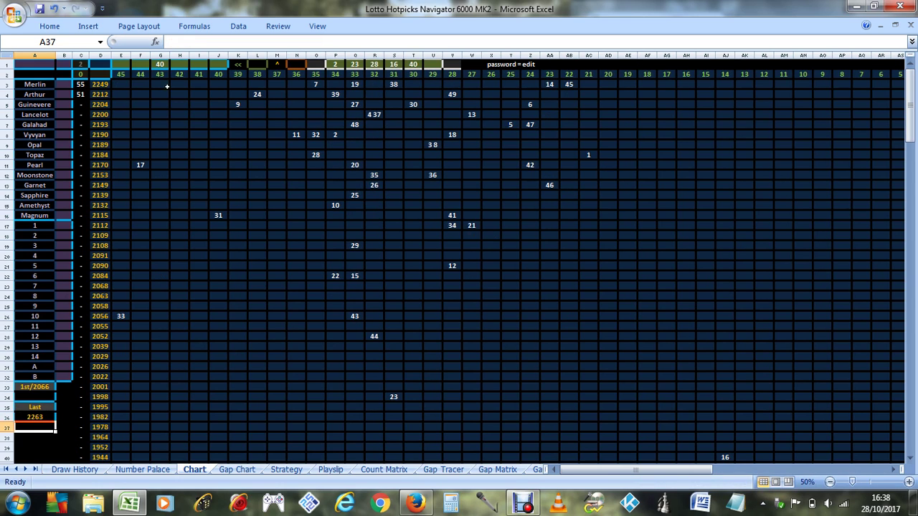
Step: Check the position of 33 in draw 2056's row against the 40 filter in G1 and the remaining earlier draws
click(121, 315)
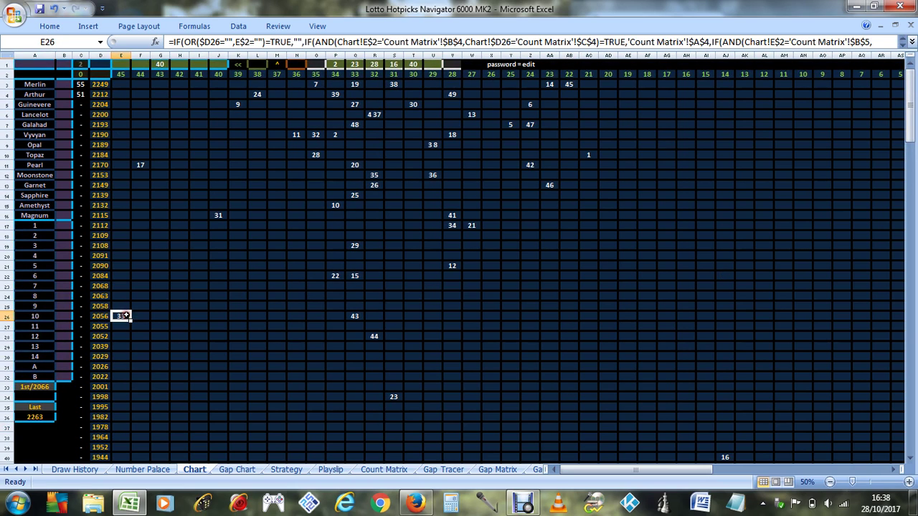
click(161, 65)
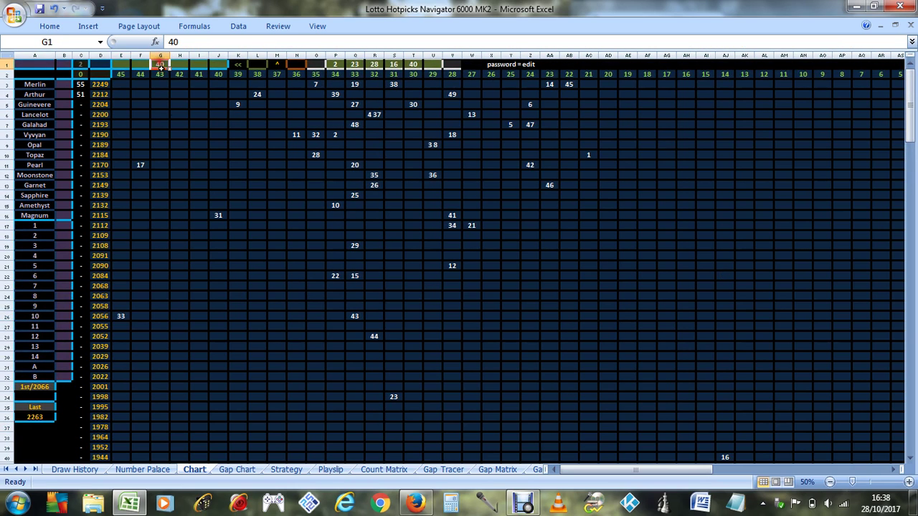
click(122, 315)
scroll(123, 317, down, 4)
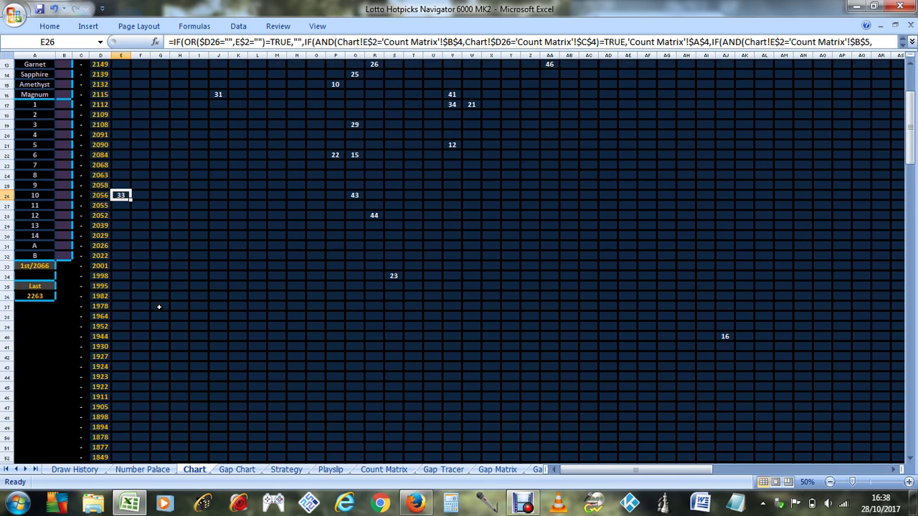
scroll(158, 306, up, 4)
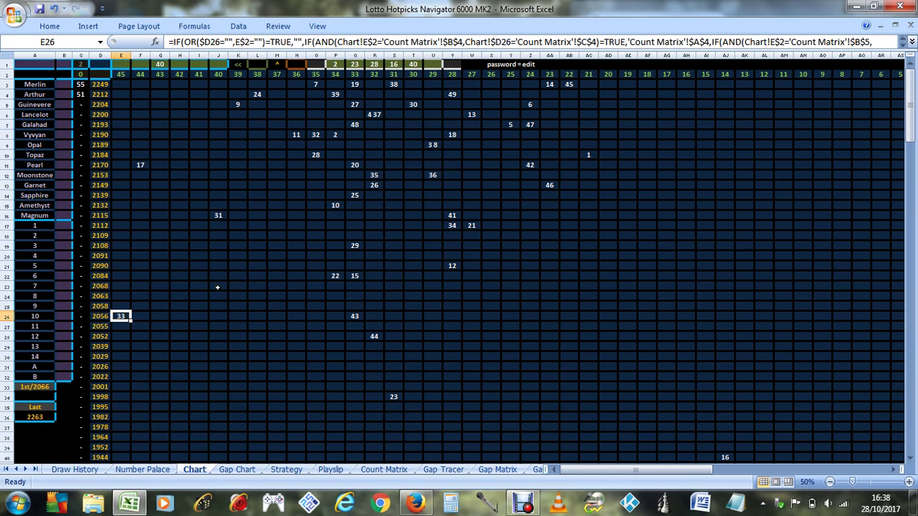
Step: Clear the number filter in G1 and the last-draw limit in A36
click(161, 64)
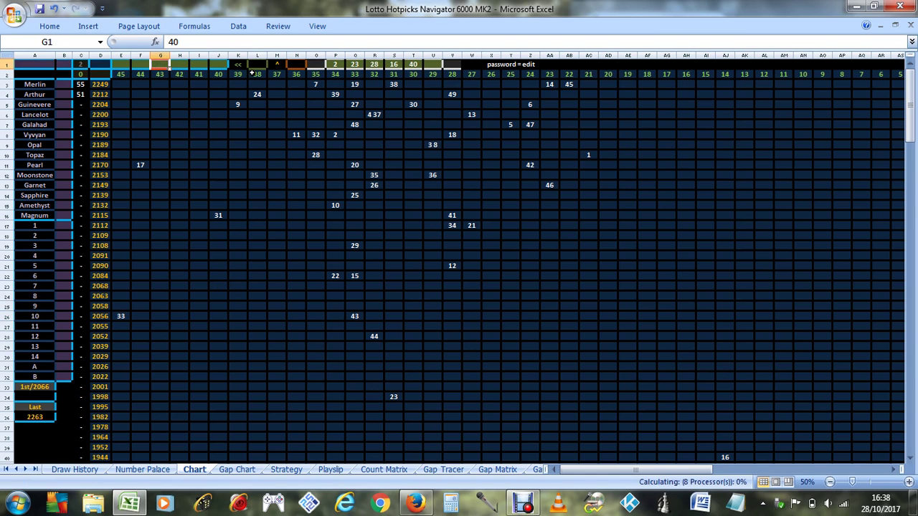
click(34, 417)
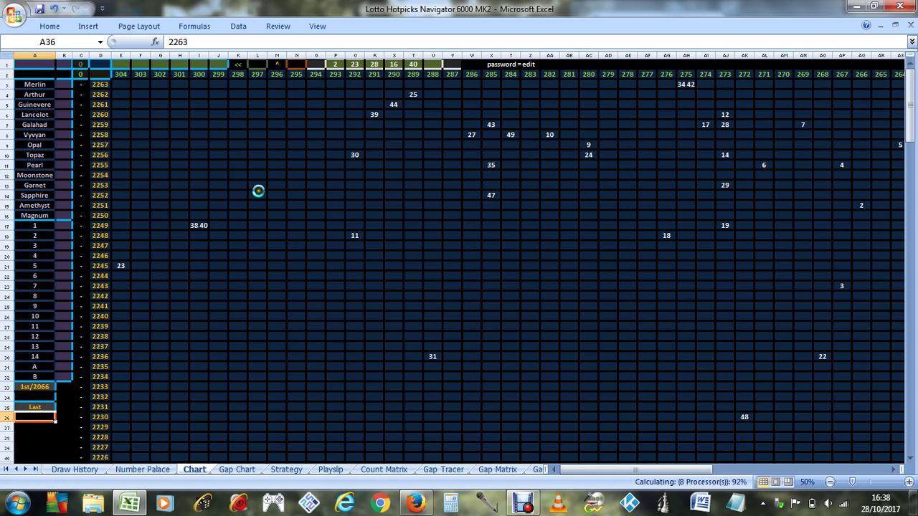
Step: Examine the unfiltered chart, checking the position of 23 in draw 2245's row
scroll(258, 190, down, 7)
scroll(152, 287, up, 3)
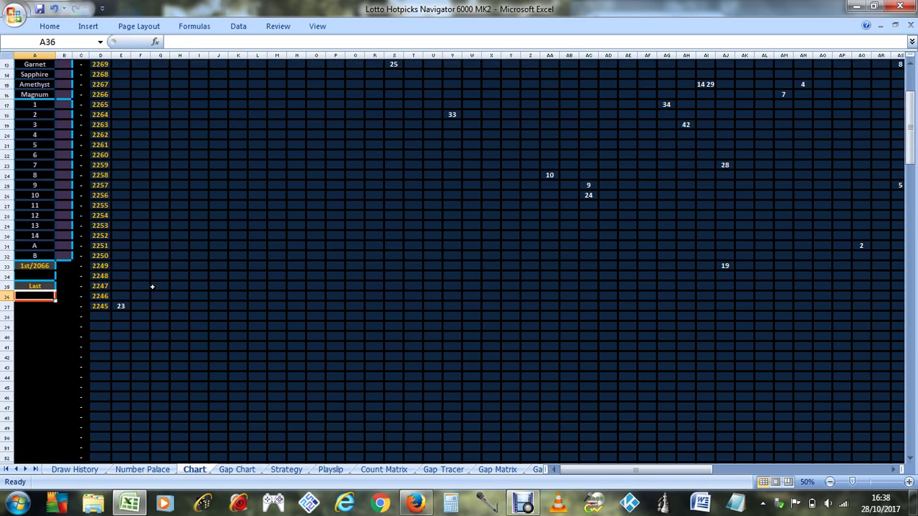
click(120, 306)
scroll(277, 257, up, 3)
scroll(277, 258, up, 1)
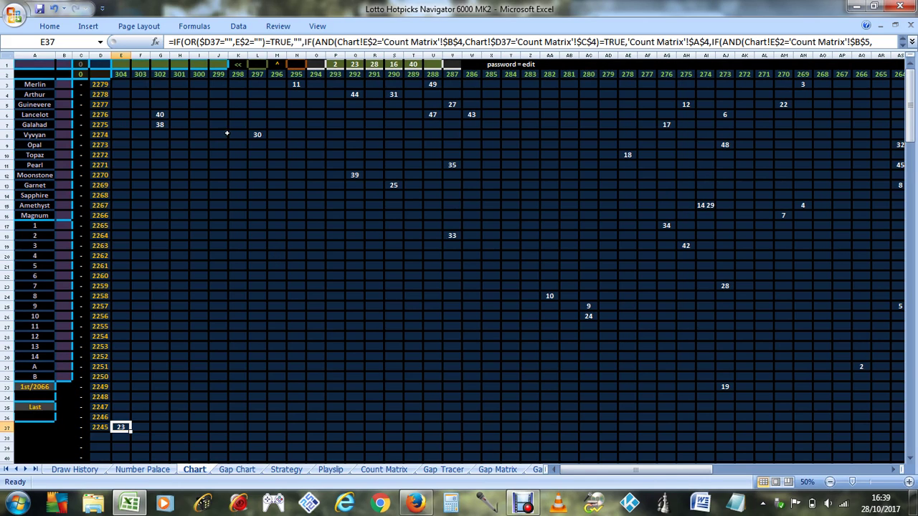
Step: Enter 23 in G1 to filter the chart by that number
click(160, 64)
text(23)
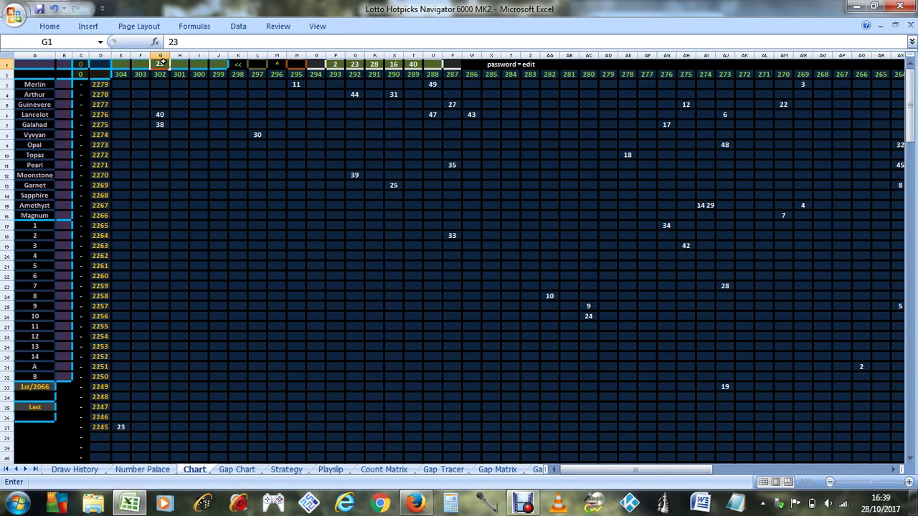
key(Return)
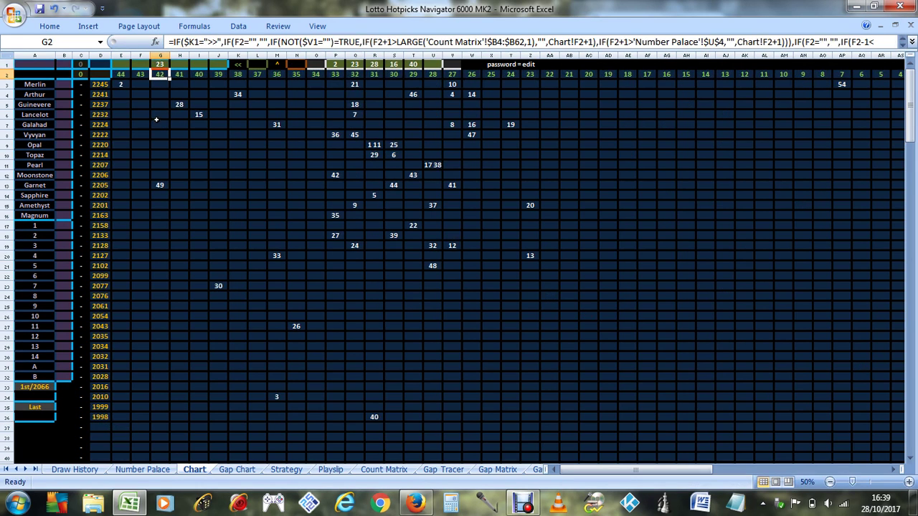
Step: Check the positions of 40 in draw 1998's row, 3 in 2010's, 30 in 2077's and 2 in 2245's
click(374, 416)
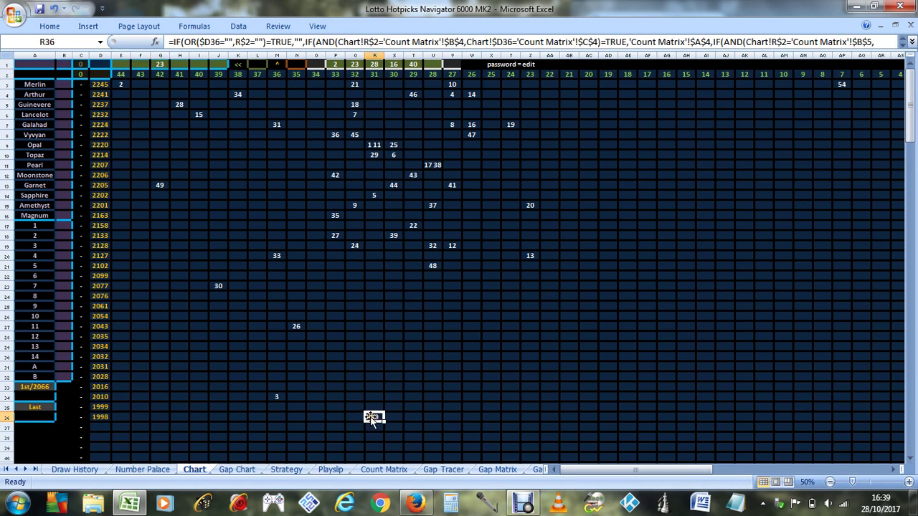
click(277, 396)
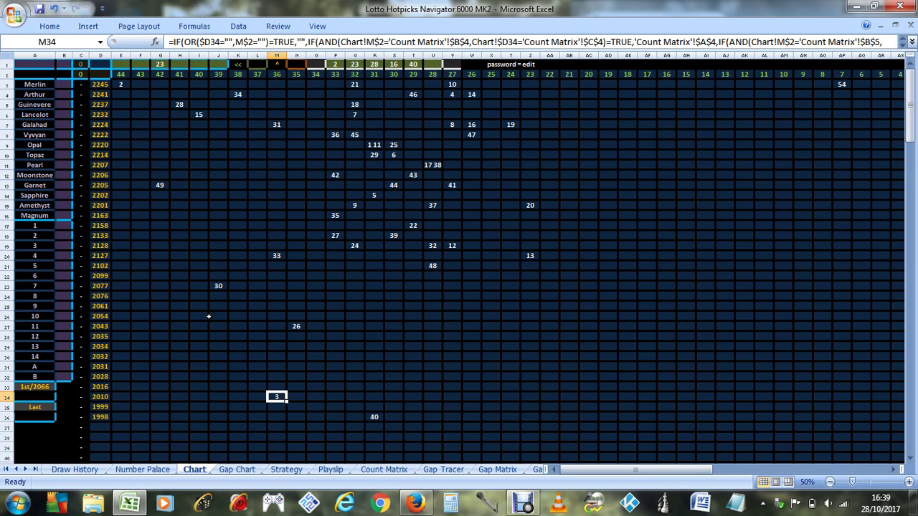
click(219, 285)
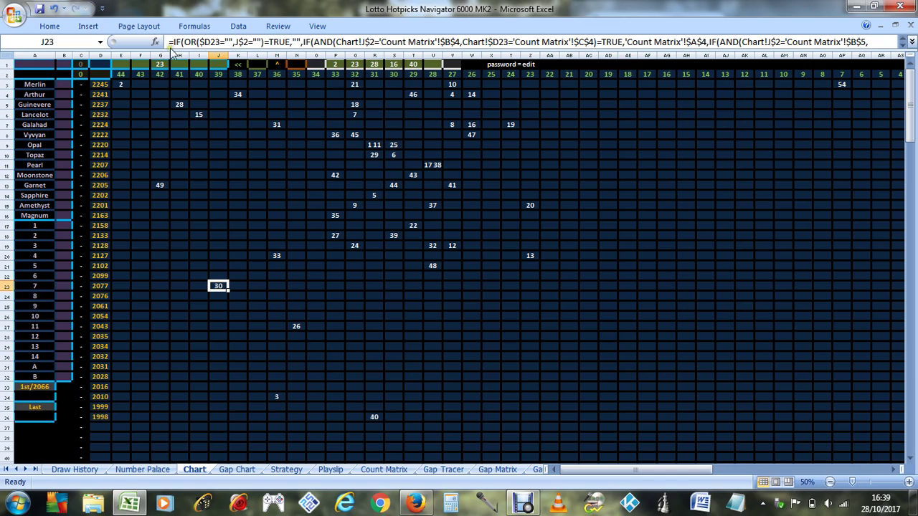
click(122, 83)
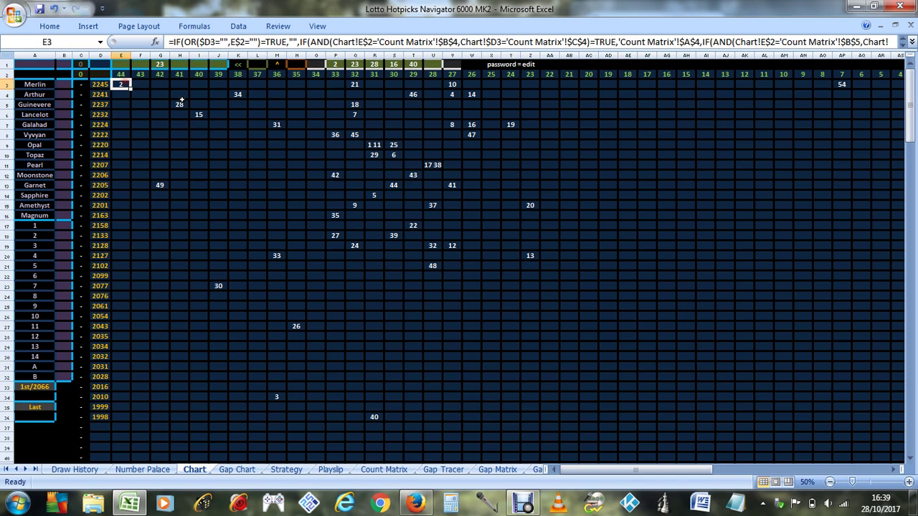
Step: Set the first-draw limit in A34 to 2066 with the chart filtered by number 23
click(159, 63)
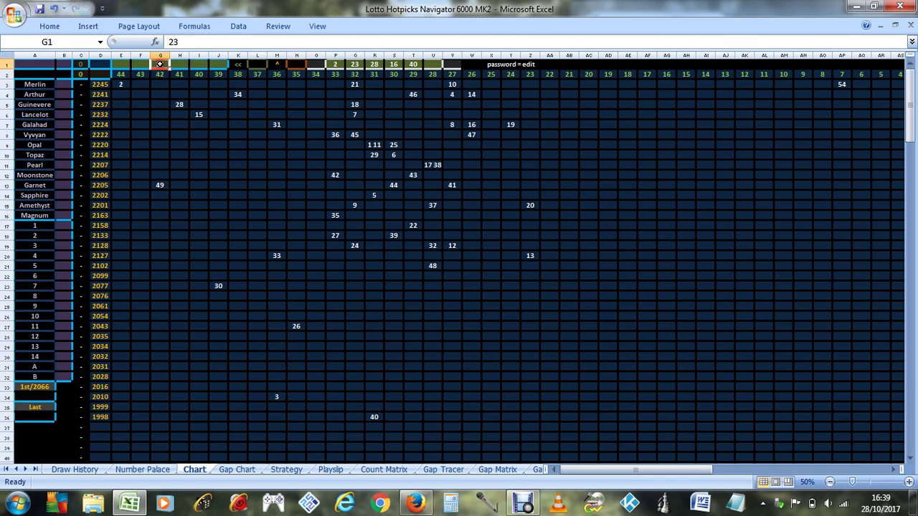
click(36, 397)
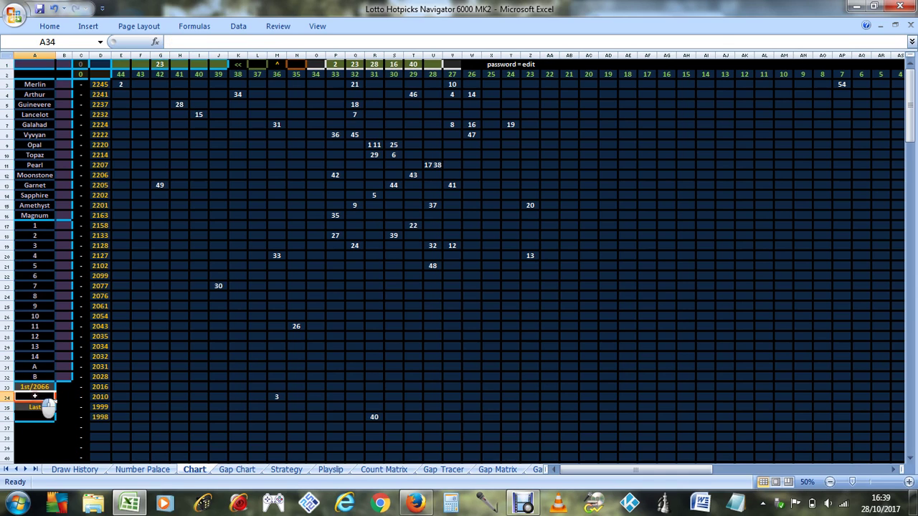
text(20)
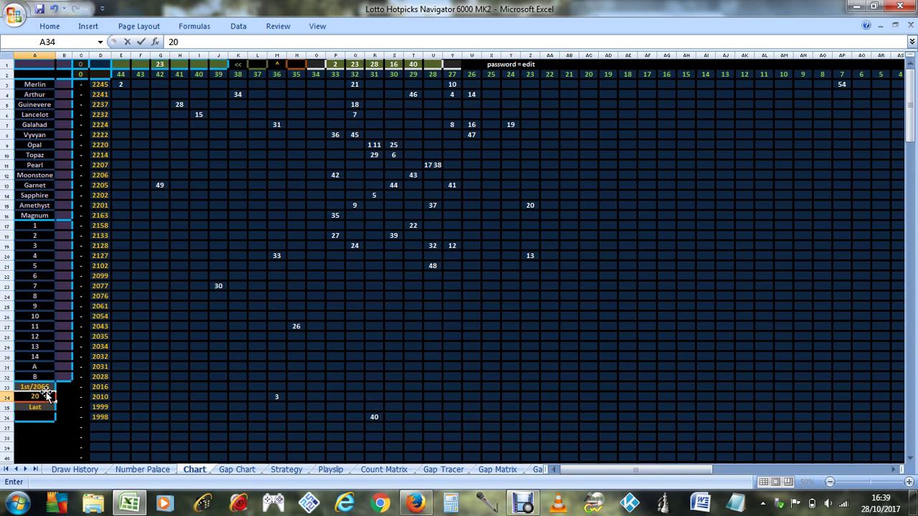
text(66)
key(Return)
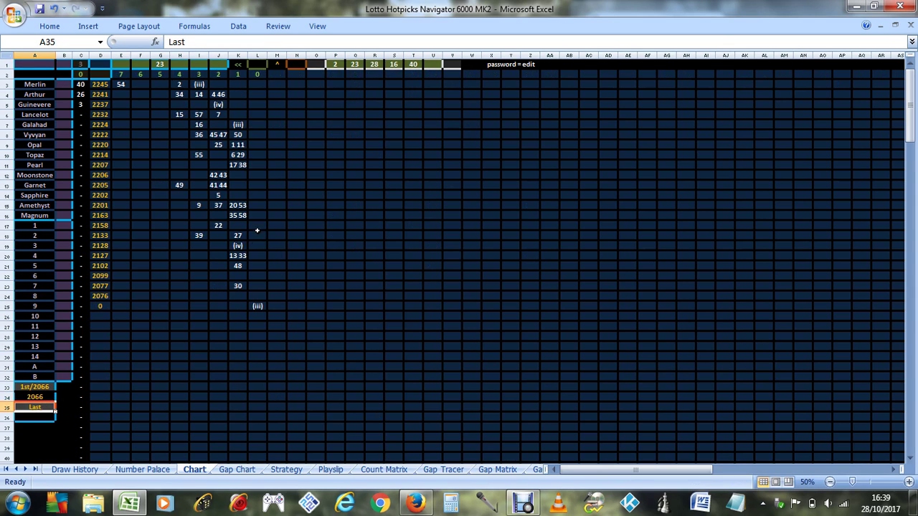
Step: Clear the number filter in G1 and check the position of 2 in draw 2251's row
click(157, 64)
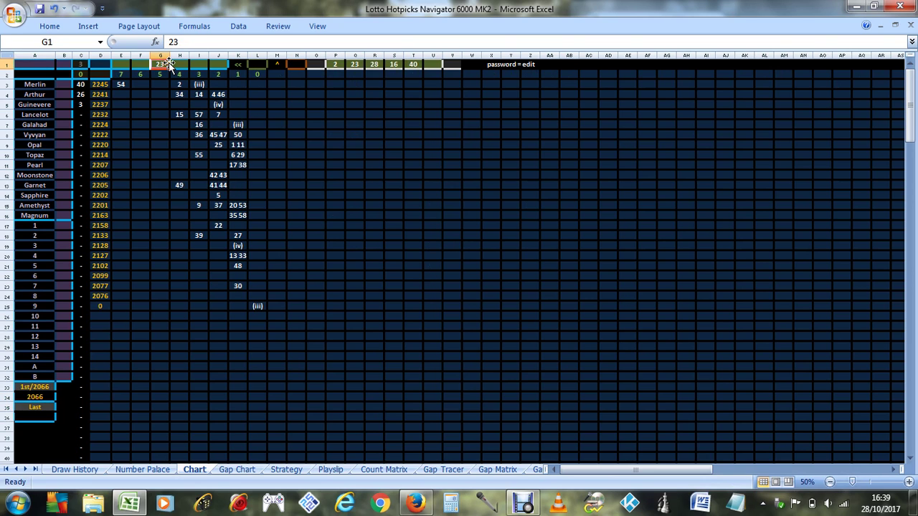
key(Delete)
scroll(260, 285, down, 3)
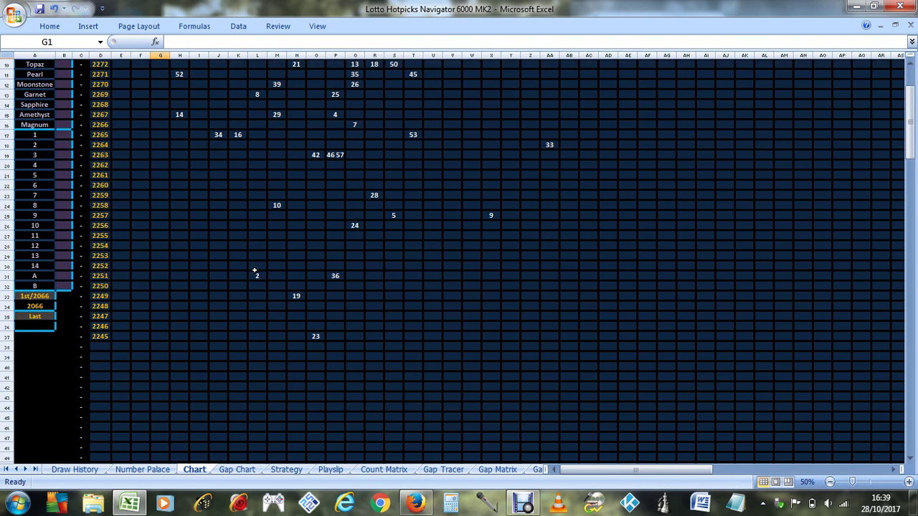
click(258, 277)
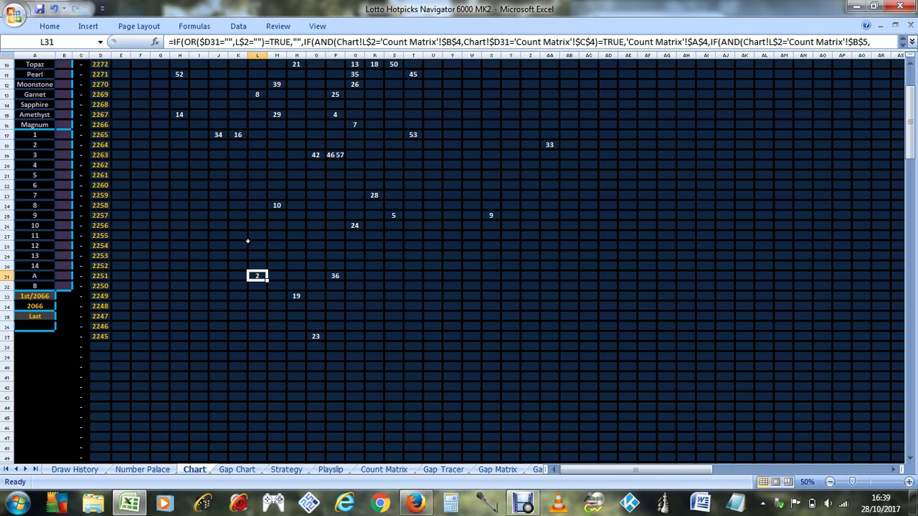
scroll(244, 230, up, 3)
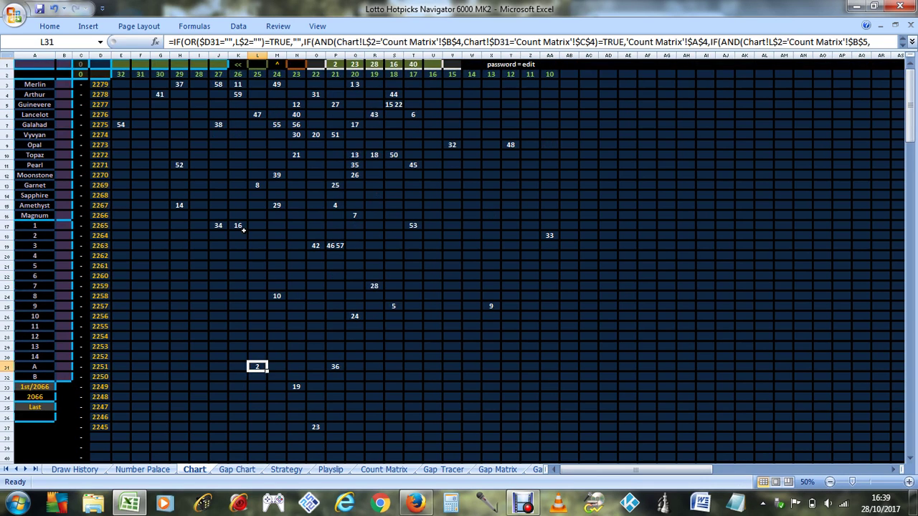
Step: Filter the chart by 22 in G1 and clear that filter again
click(159, 68)
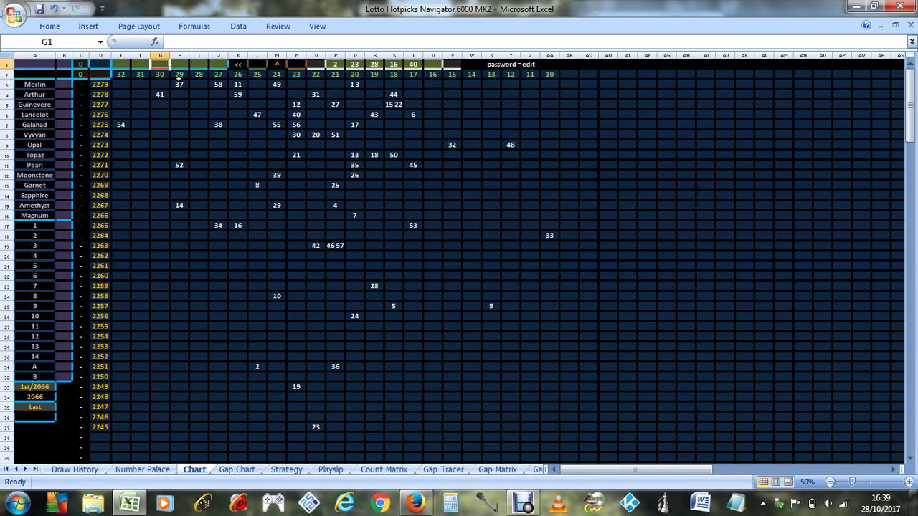
text(22)
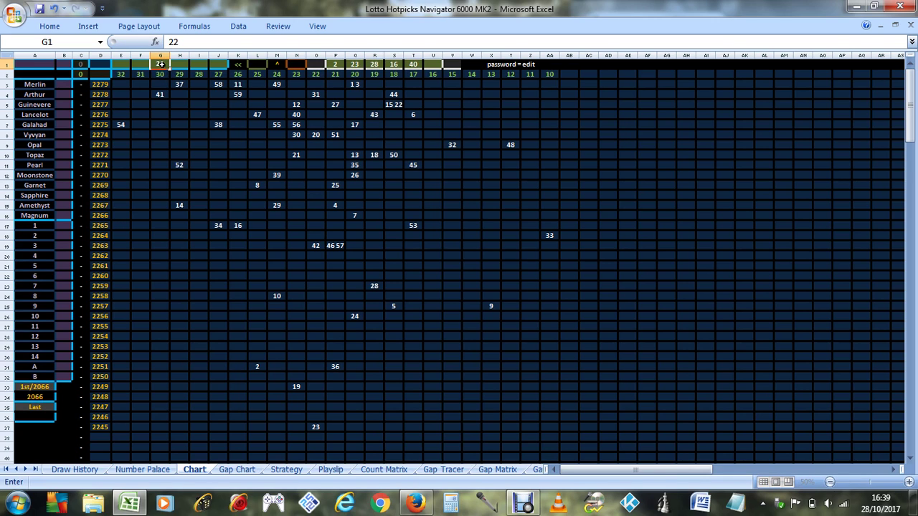
key(Return)
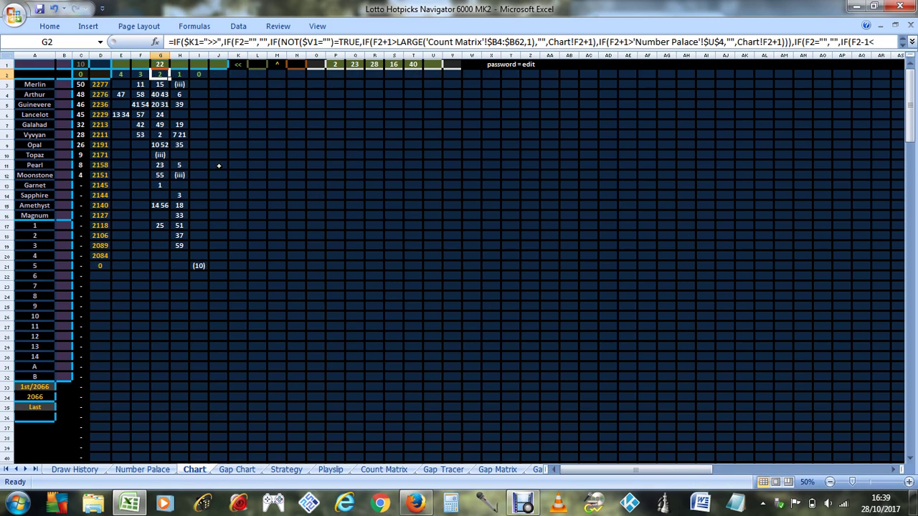
click(160, 63)
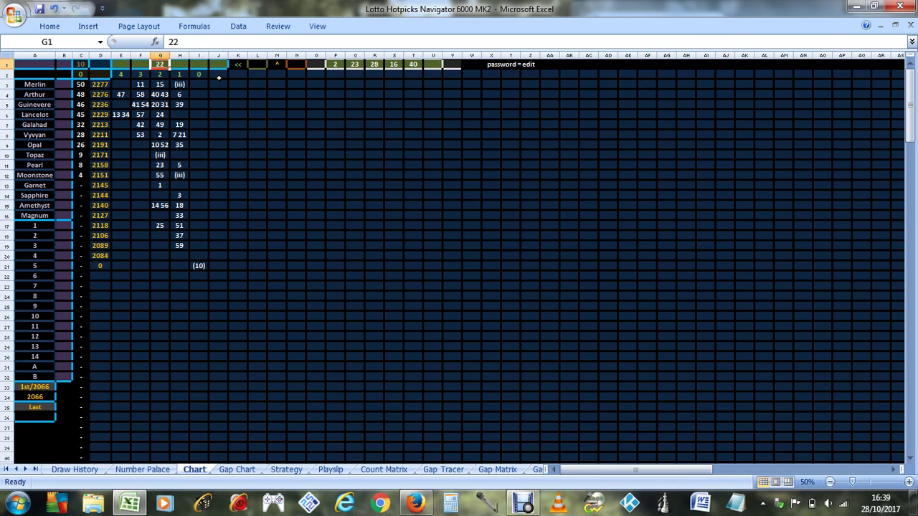
key(Delete)
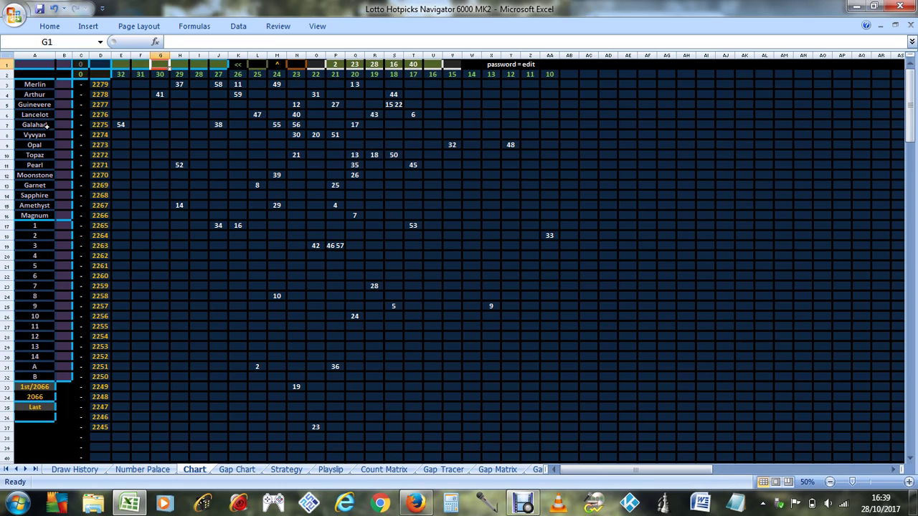
Step: Enter 23 in G1 as the number filter and clear the first-draw limit in A34
text(23)
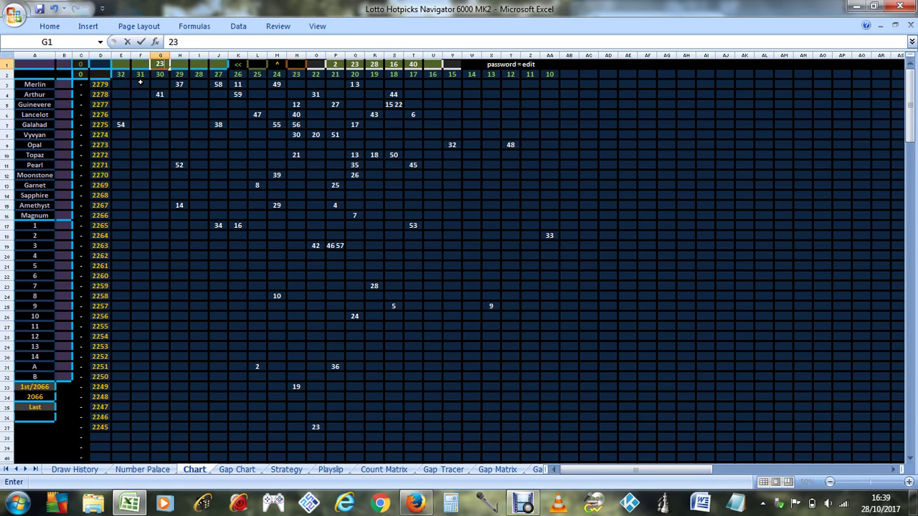
click(35, 397)
key(Delete)
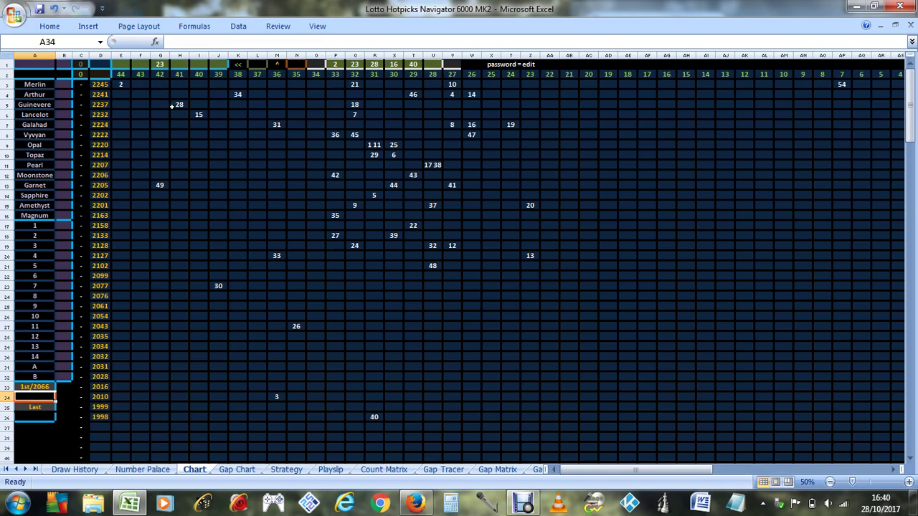
Step: Enter 40 in H1 as the second filter number and check the position of 2 in draw 1610's row
click(180, 63)
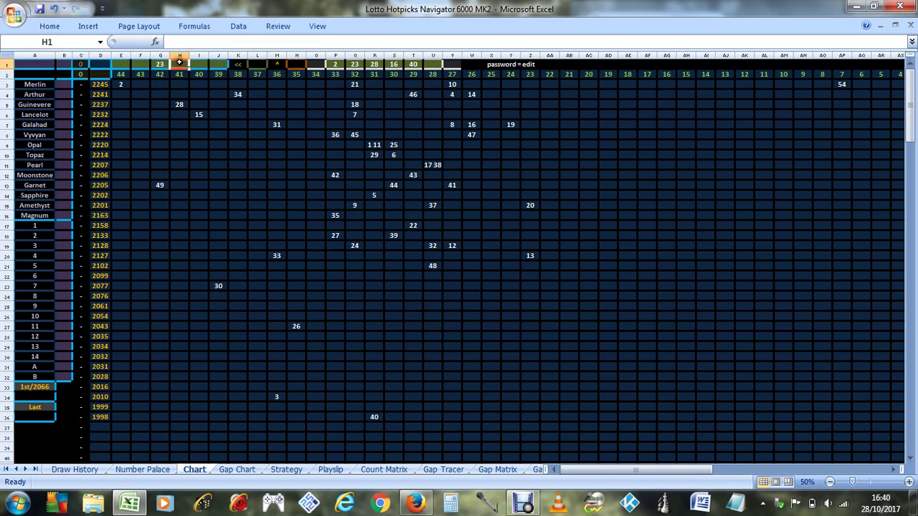
text(4)
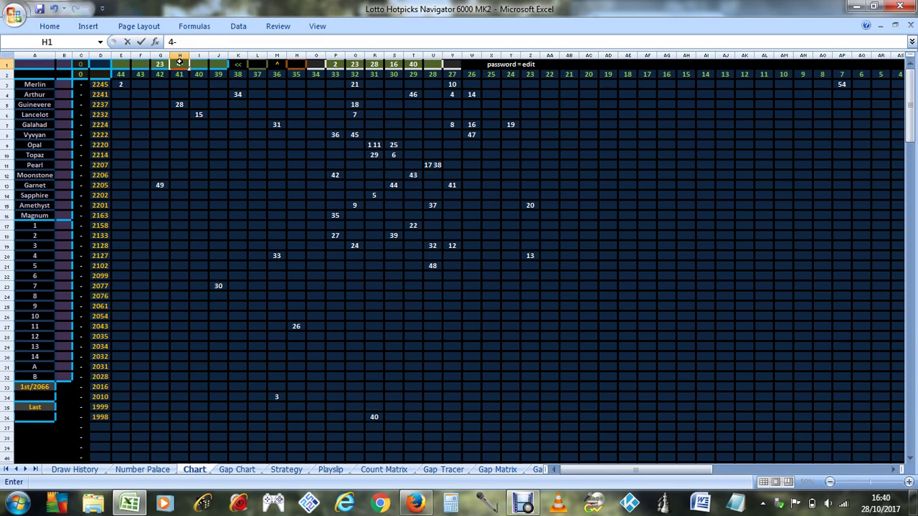
text(0)
key(Return)
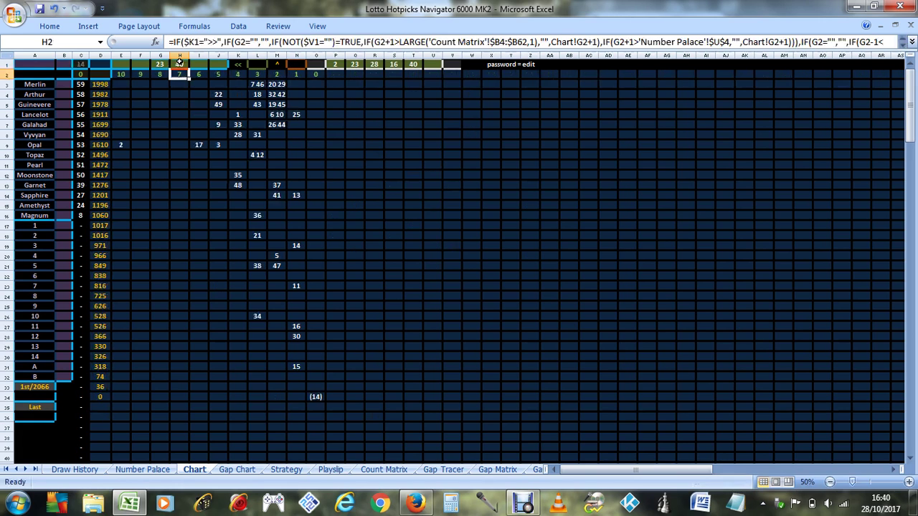
click(122, 146)
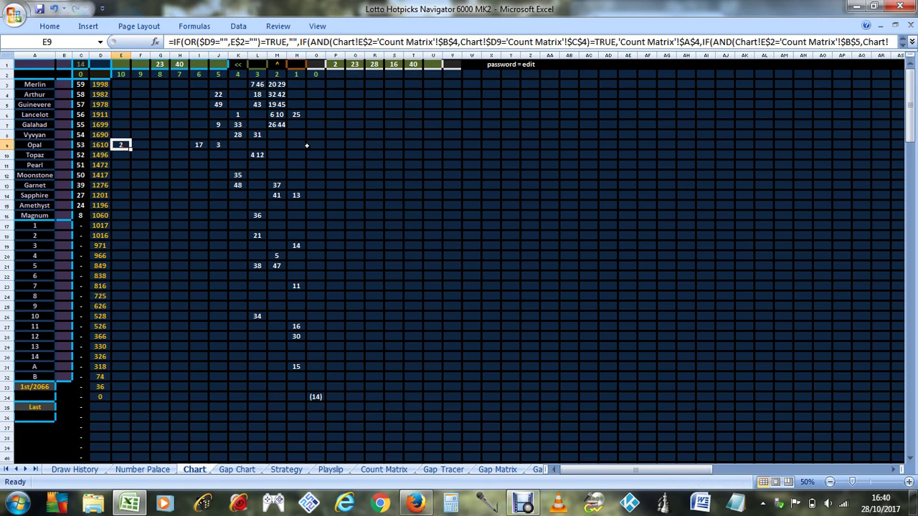
Step: Change the second filter number in H1 to 2 and check the position of 40 in draw 1610's row
click(180, 65)
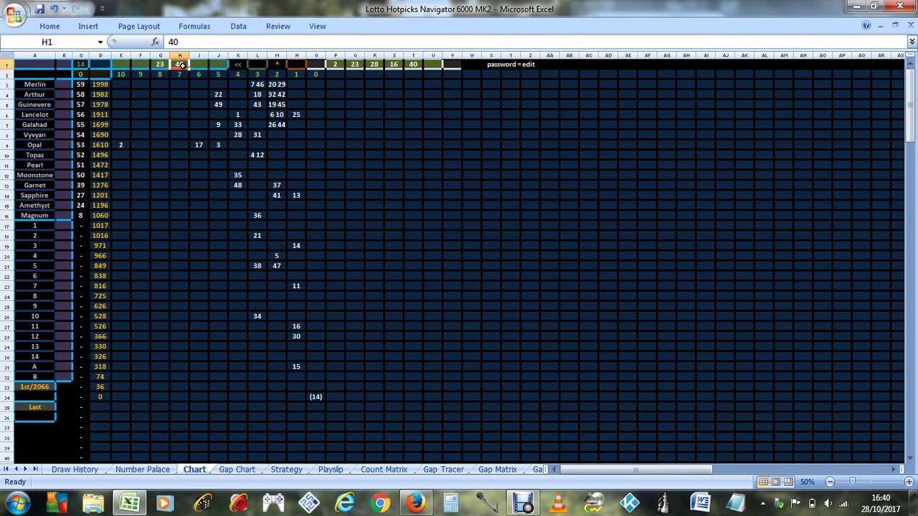
text(2)
key(Return)
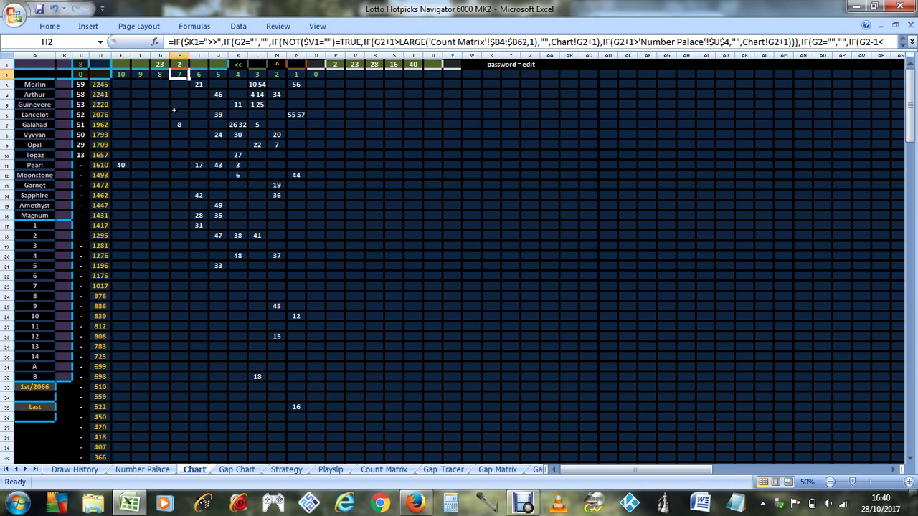
click(121, 165)
drag(160, 64, 180, 65)
click(121, 165)
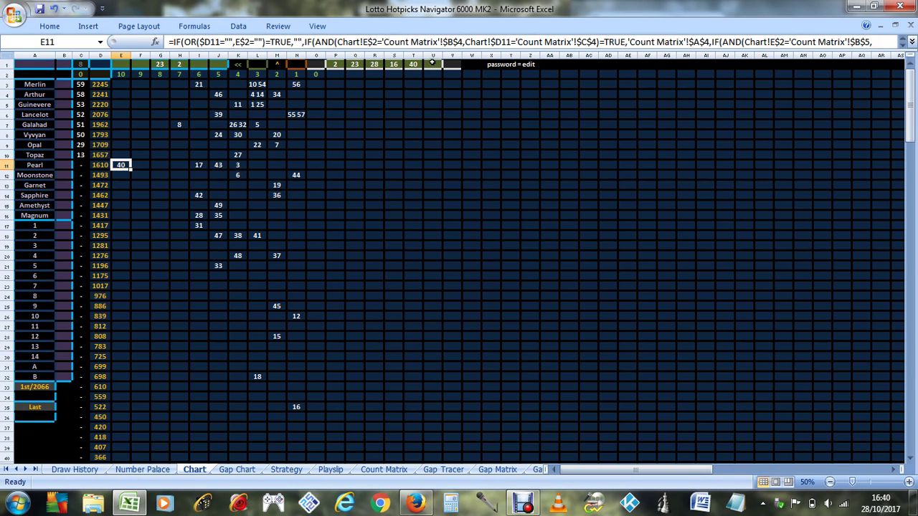
Step: Examine the whole chart filtered by 23 and 2, checking 16 in draw 522's row and 28 in draw 1431's row
scroll(303, 279, down, 5)
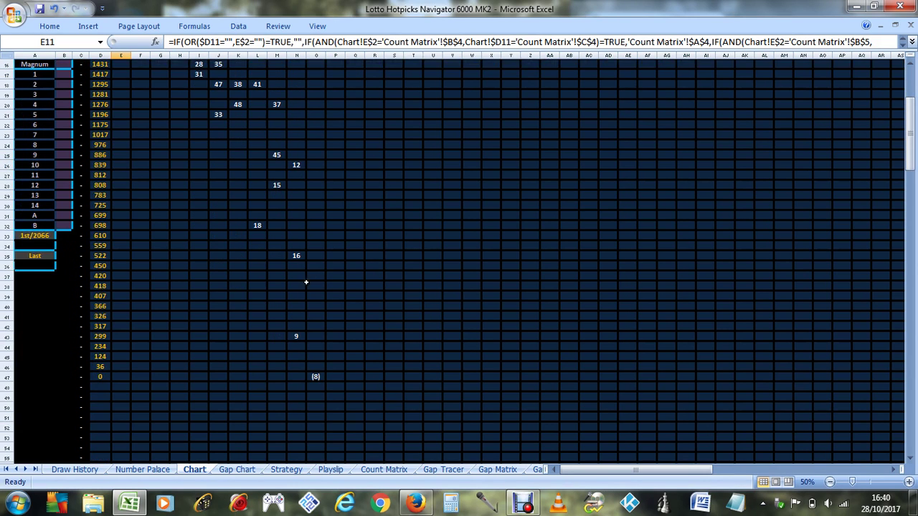
scroll(301, 322, up, 5)
scroll(301, 319, down, 7)
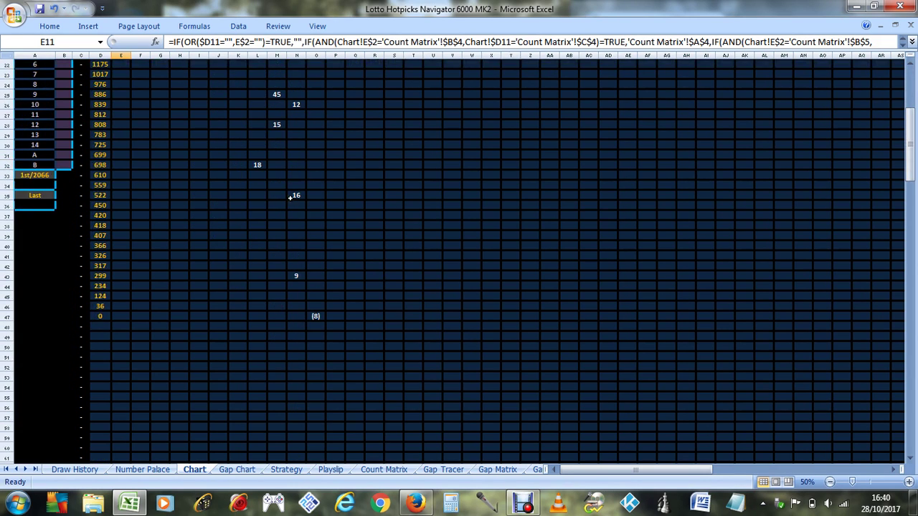
click(290, 197)
scroll(308, 204, up, 7)
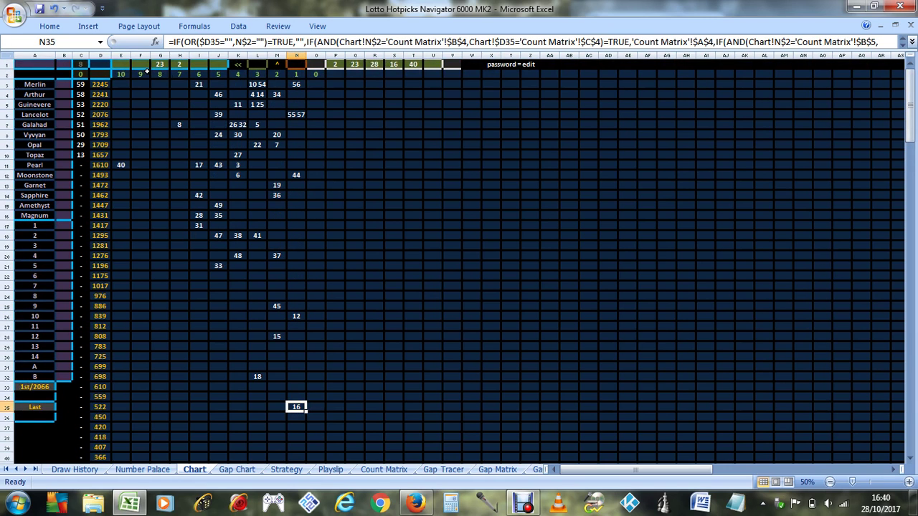
scroll(345, 344, down, 2)
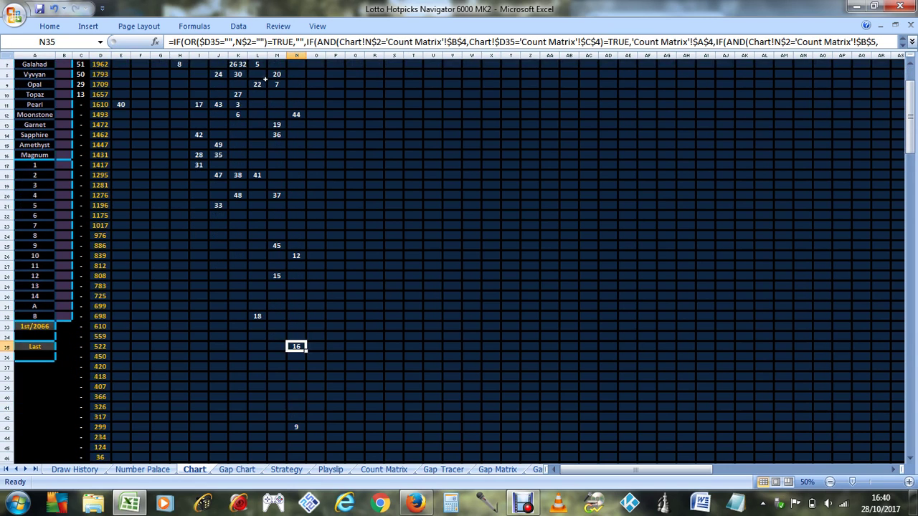
scroll(242, 198, up, 2)
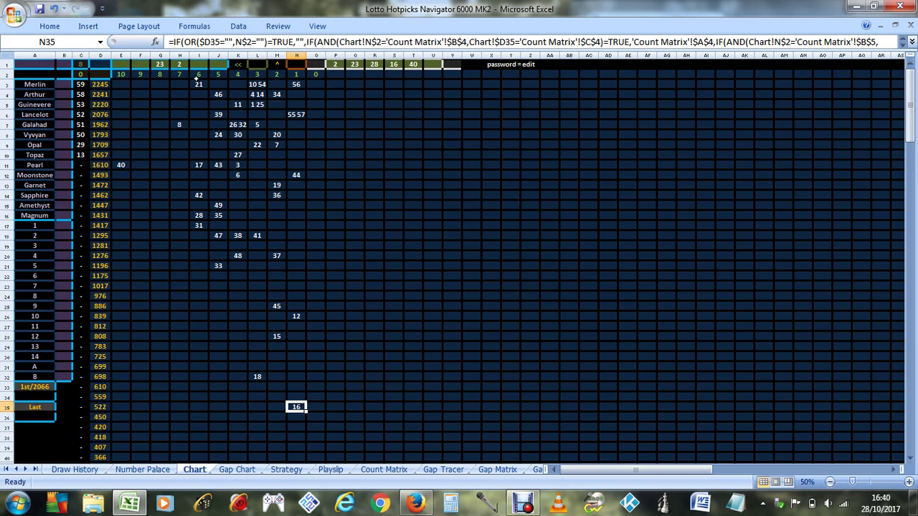
click(201, 217)
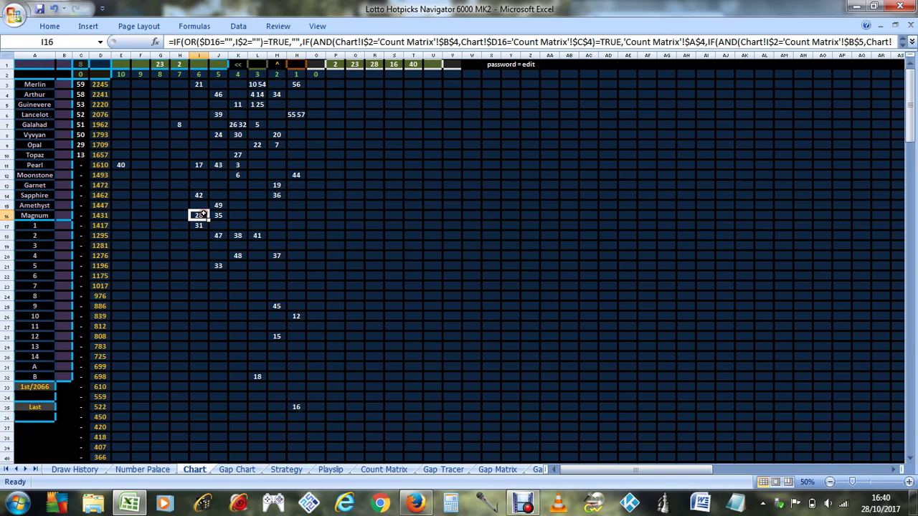
Step: Change the first filter number in G1 to 40 so the chart is filtered by 40 and 2
click(199, 64)
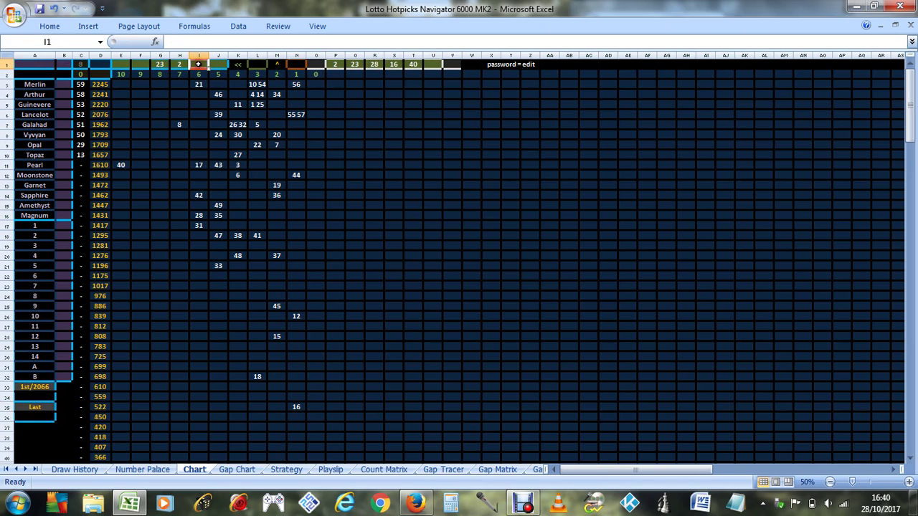
click(180, 64)
click(154, 66)
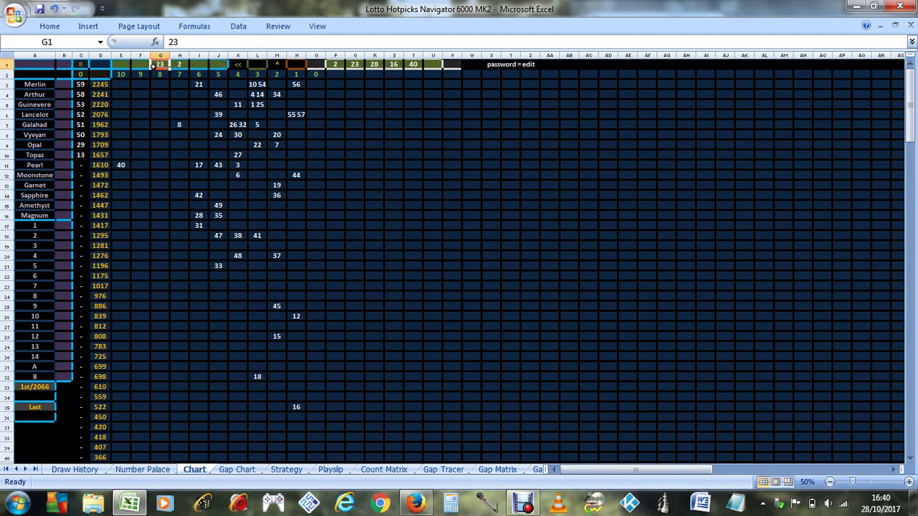
text(40)
key(Return)
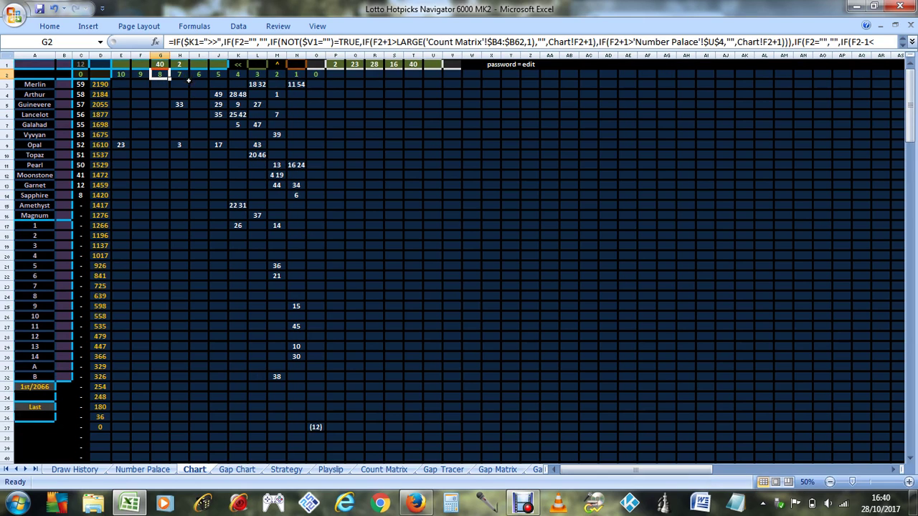
Step: Check the positions of 23 in draw 1610's row and of 22 and 31 in draw 1417's row
drag(164, 64, 180, 64)
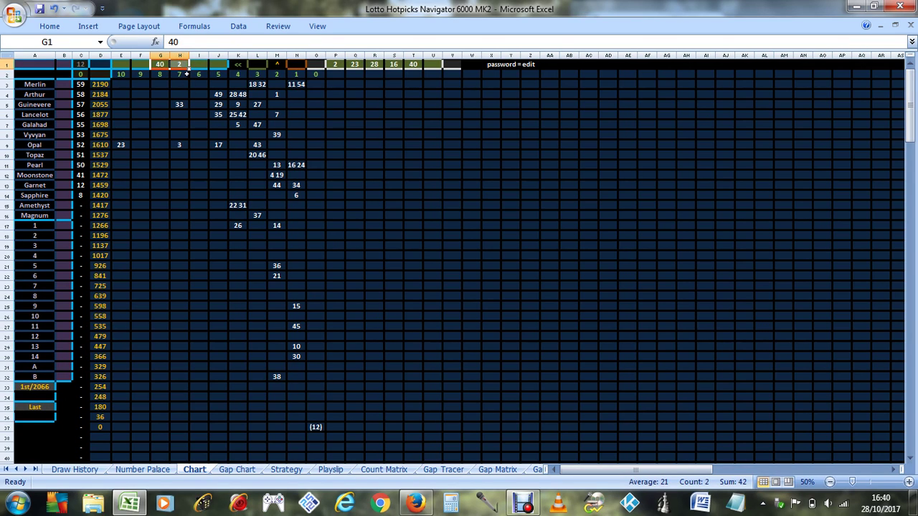
click(122, 145)
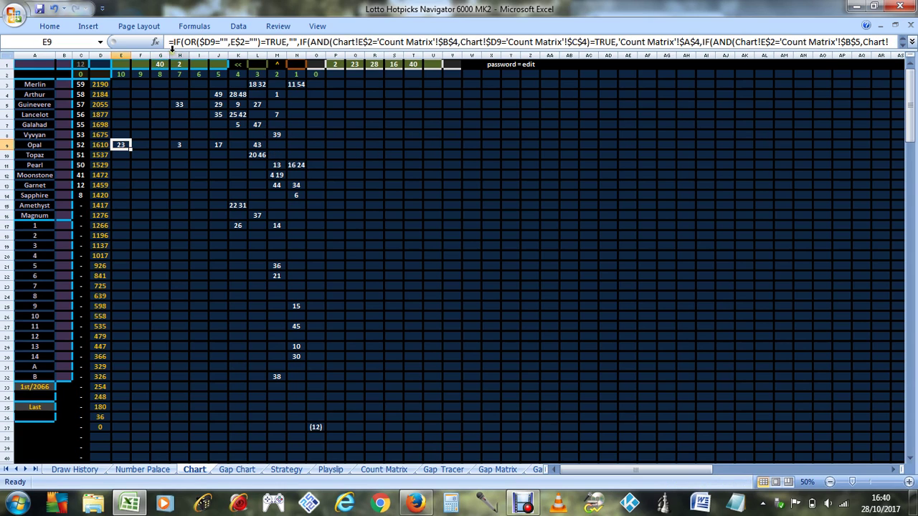
click(240, 205)
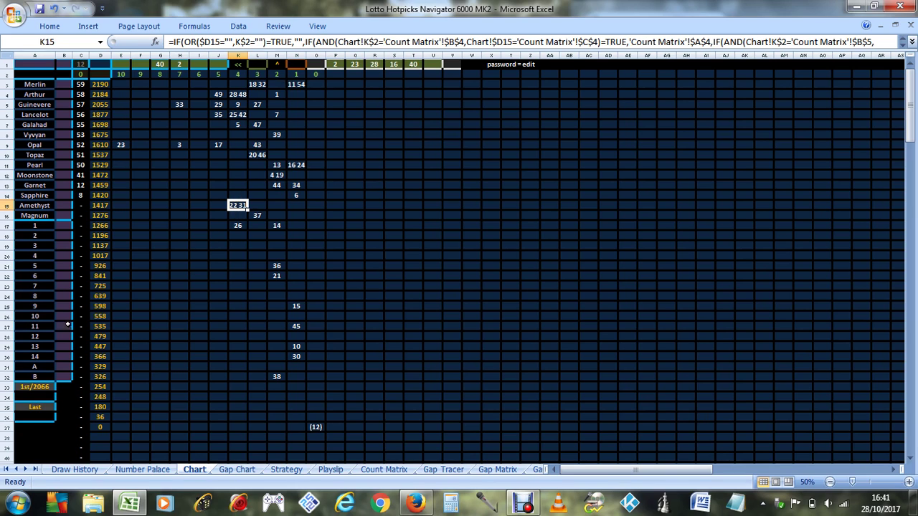
Step: Clear both filter numbers in G1 and H1
click(198, 56)
drag(185, 64, 171, 63)
key(Delete)
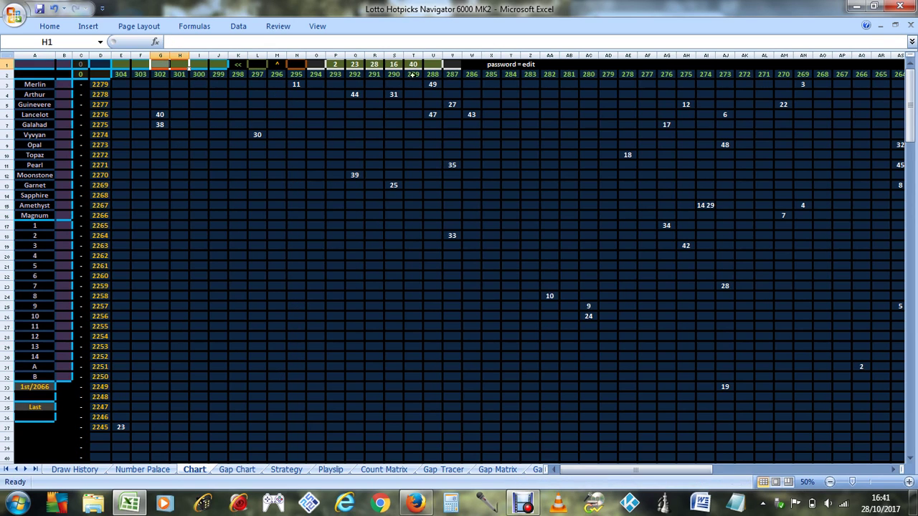
Step: Filter the chart by 40 alone in G1 and check the position of 23 in draw 1998's row
click(432, 64)
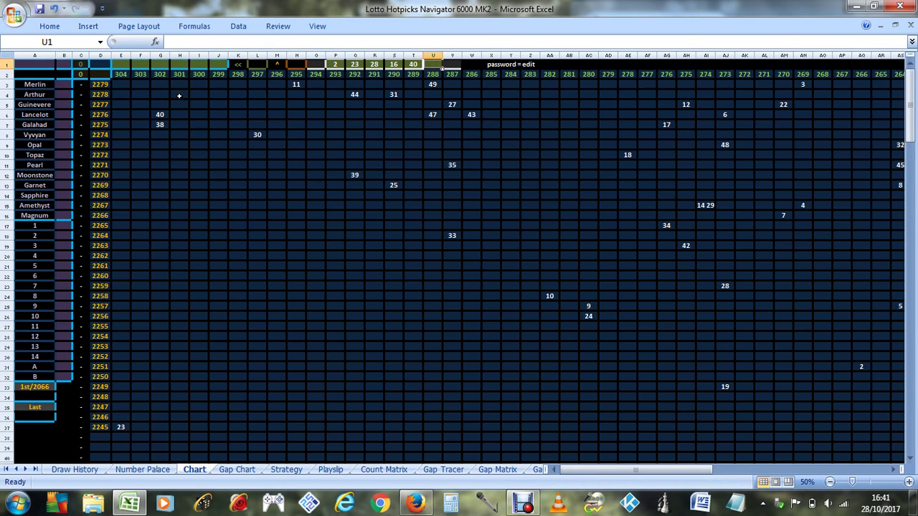
click(160, 64)
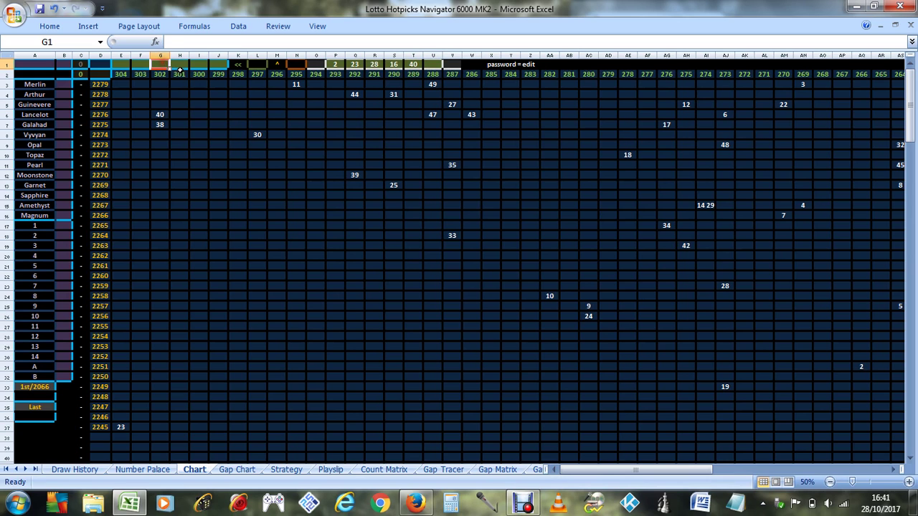
text(40)
key(Return)
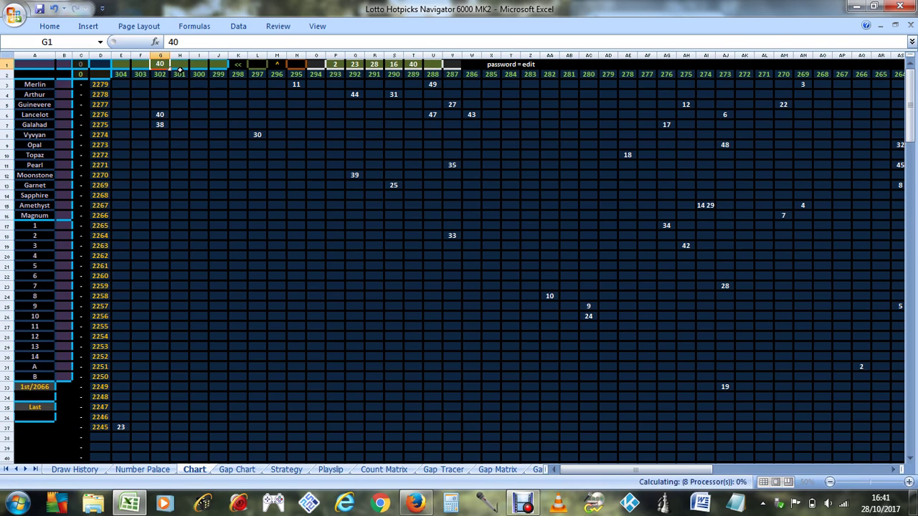
scroll(184, 236, down, 4)
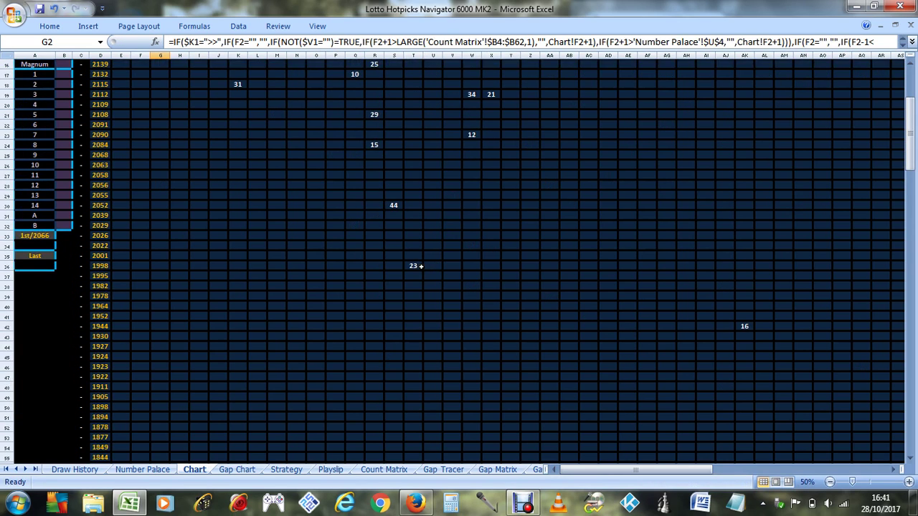
click(413, 265)
scroll(377, 281, up, 5)
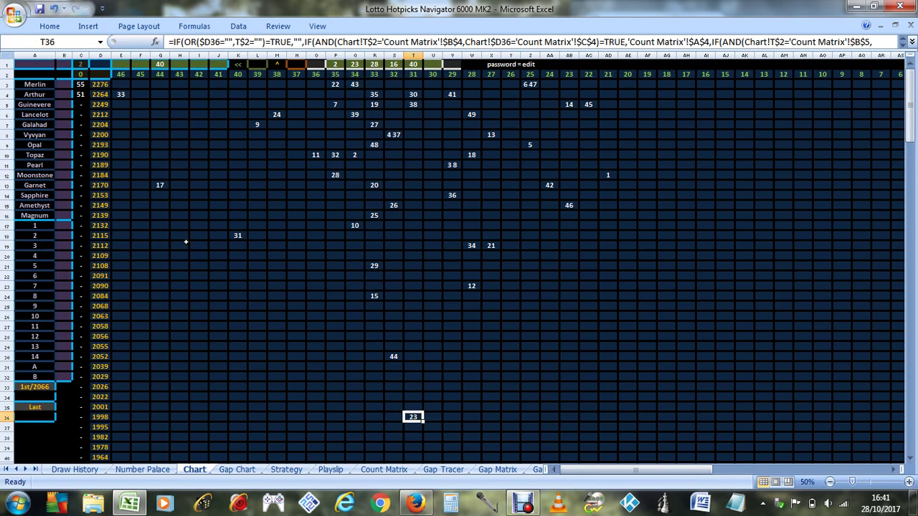
Step: Change the filter number in G1 to 16 and check the position of 22 in draw 2151's row
click(166, 63)
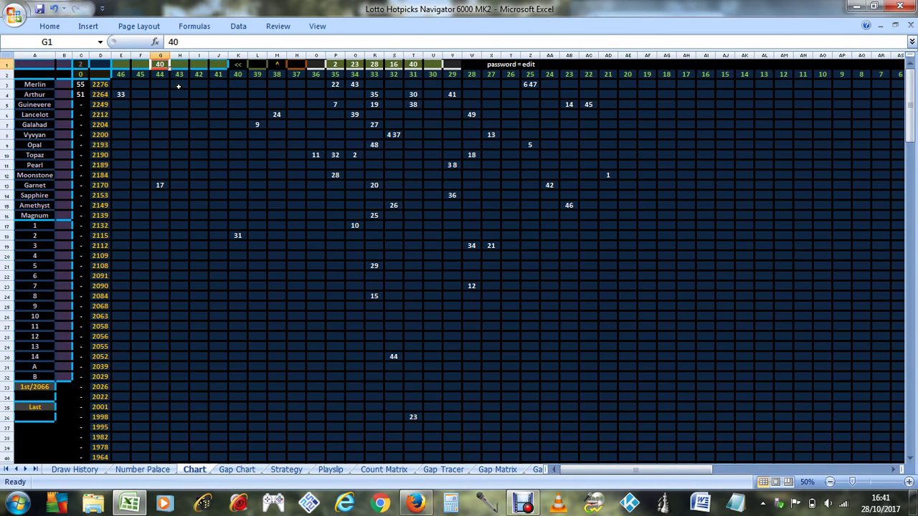
text(16)
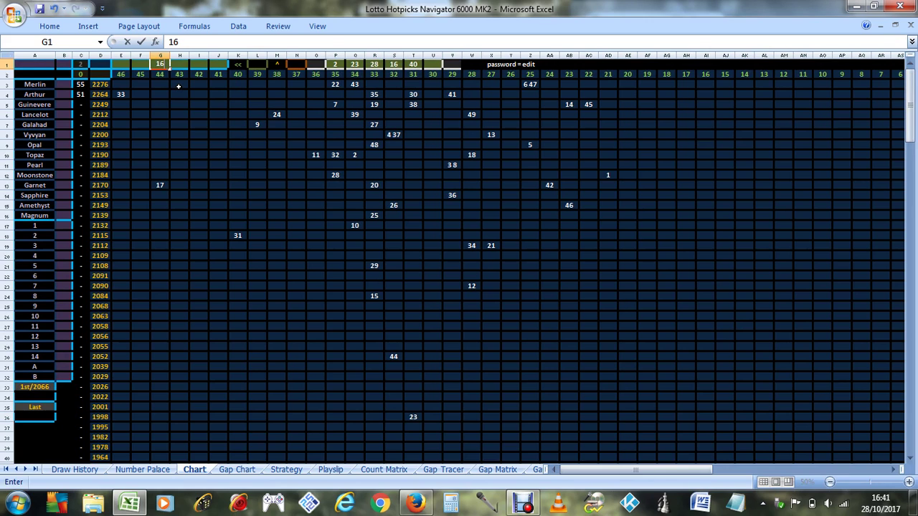
key(Return)
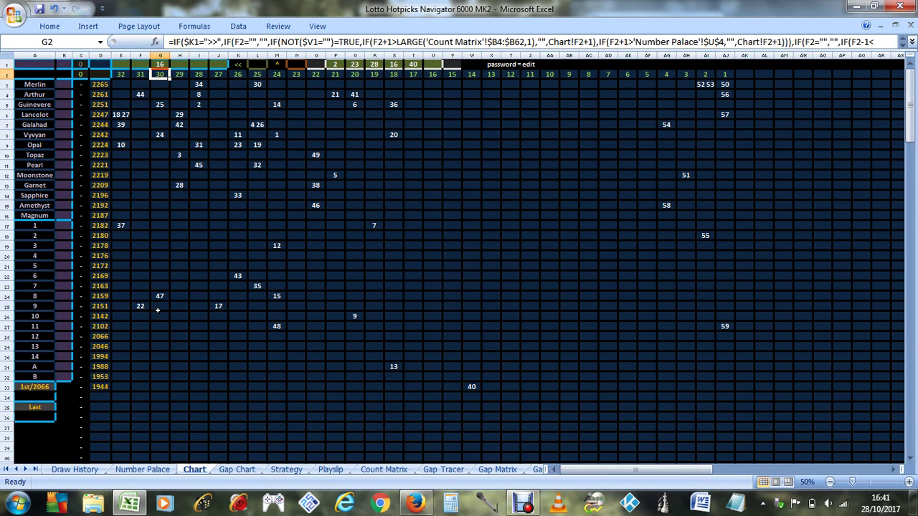
click(141, 306)
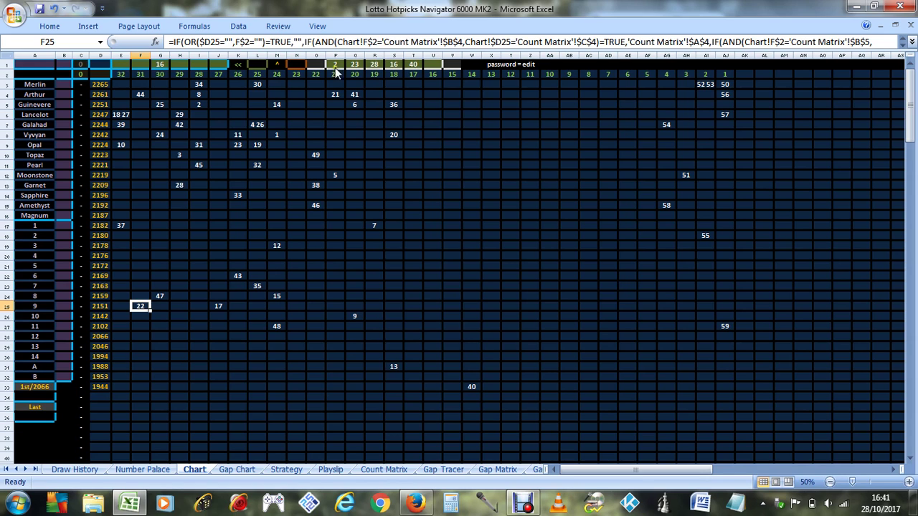
Step: Enter 22 as the sixth pick in U1 and select the six picks in P1:U1
click(431, 65)
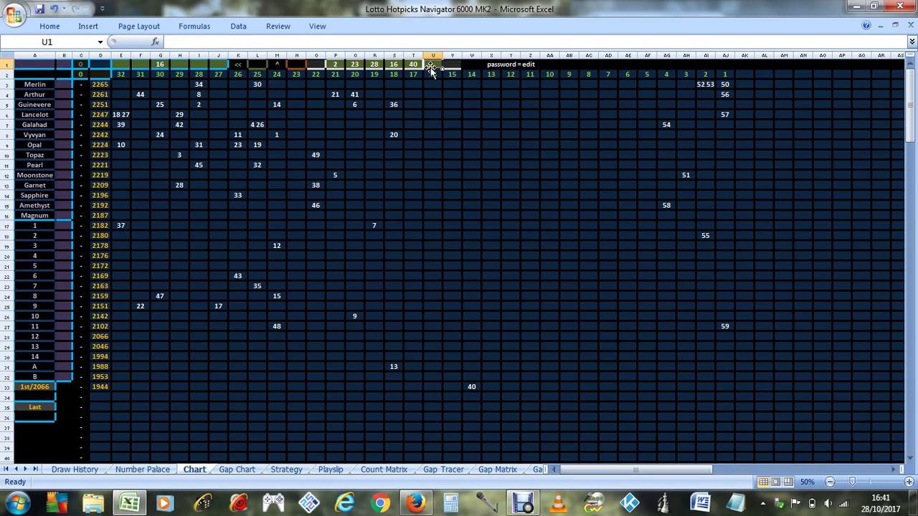
text(22)
key(Return)
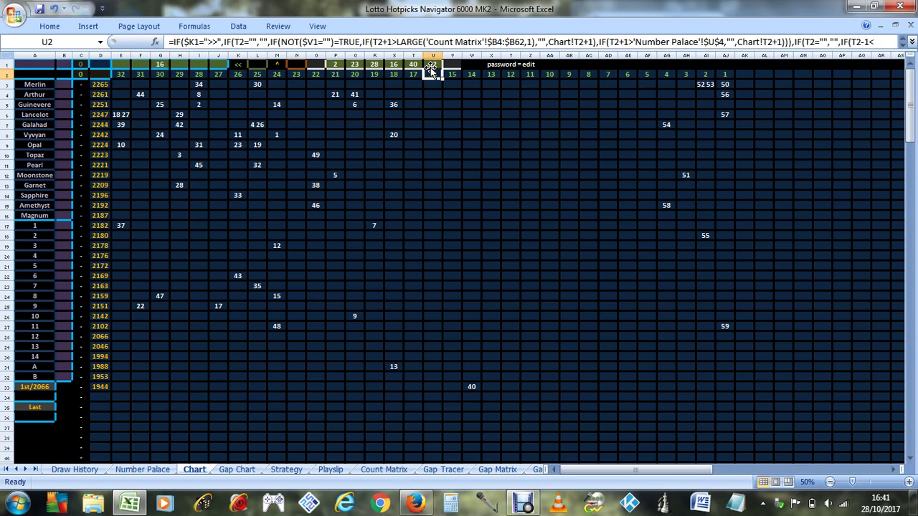
click(335, 65)
drag(335, 65, 432, 66)
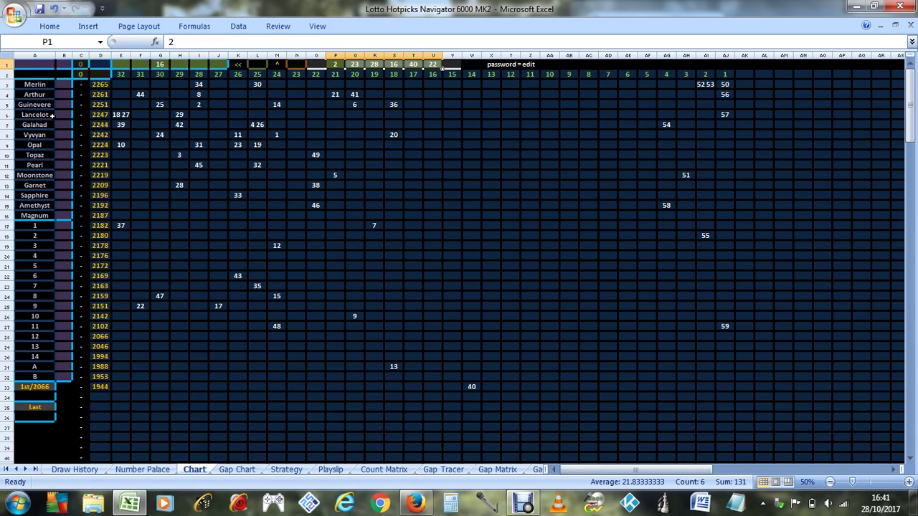
Step: Clear the filter number in G1 and set the first draw limit in A34 to 2066
click(161, 63)
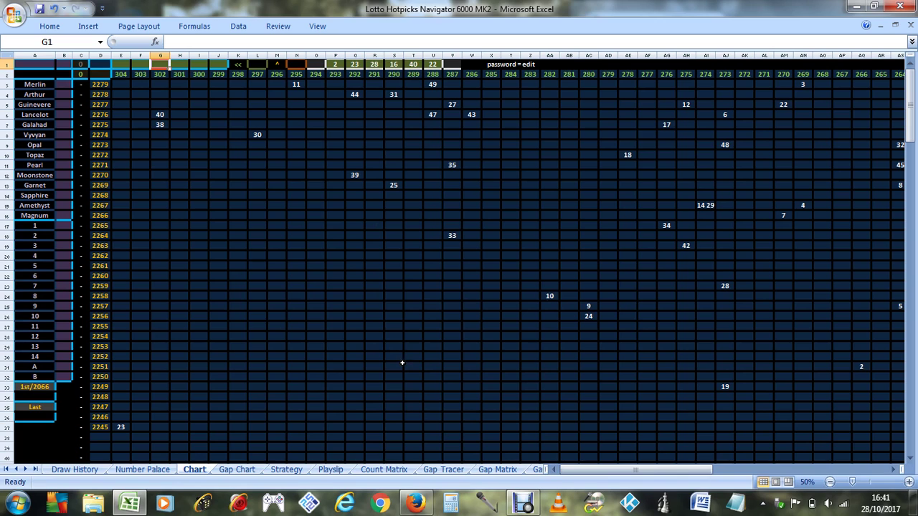
click(43, 394)
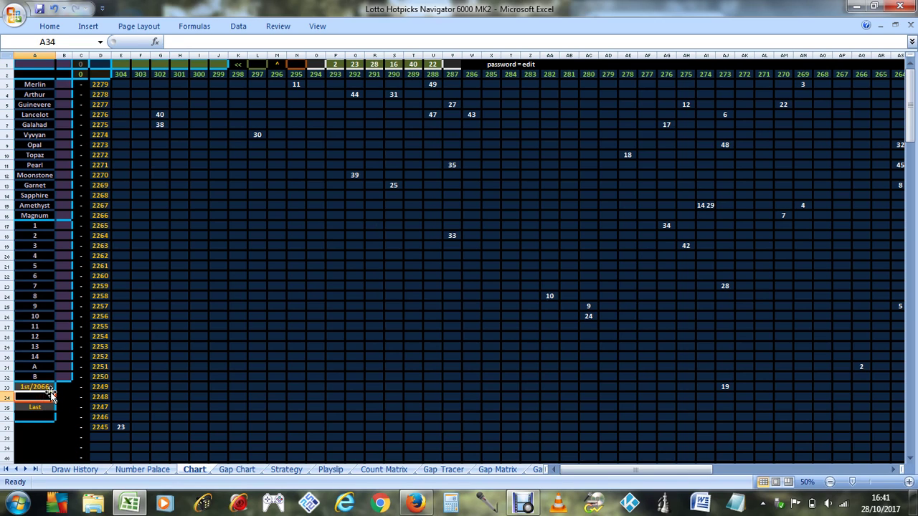
text(2066)
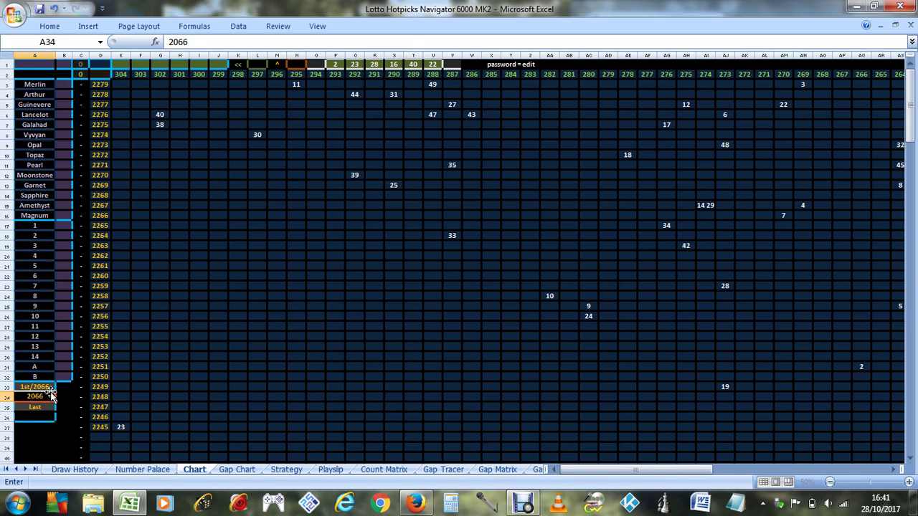
key(Return)
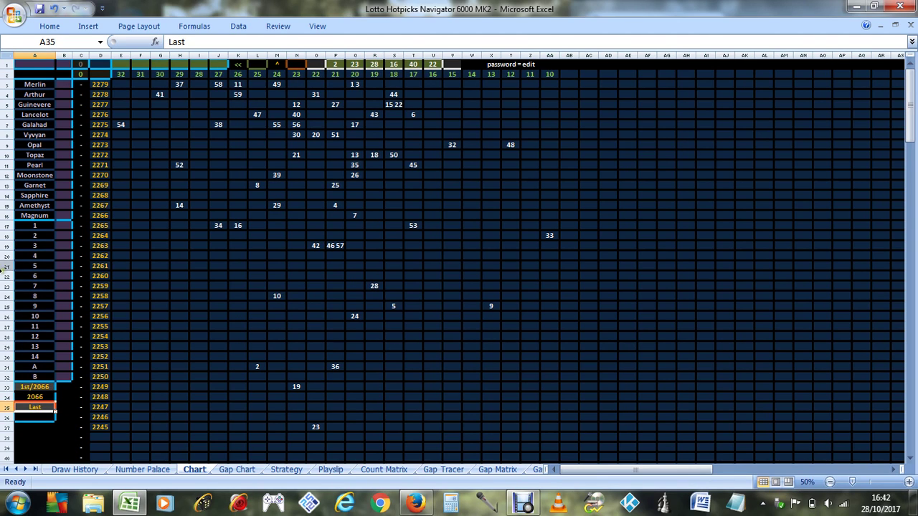
Step: Filter the limited chart in G1 by 23 and by 2, one at a time, to study each number's positions
click(159, 64)
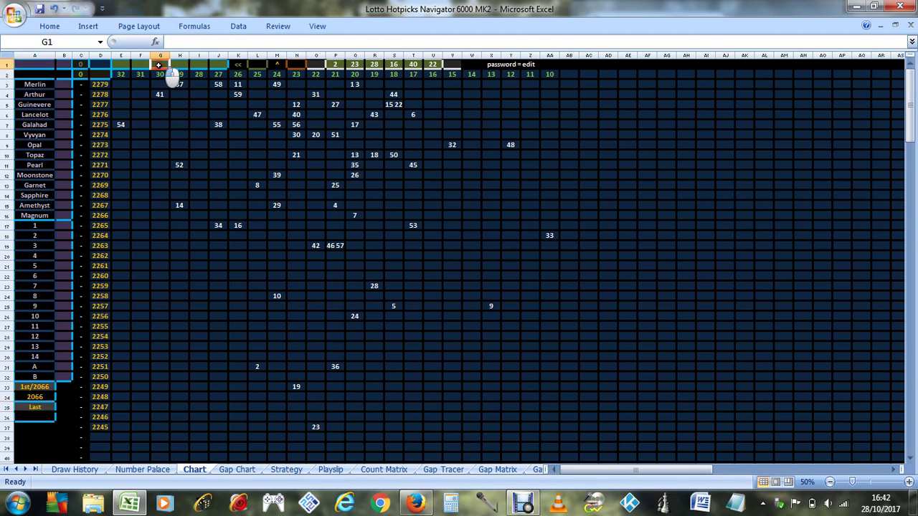
text(23)
key(Return)
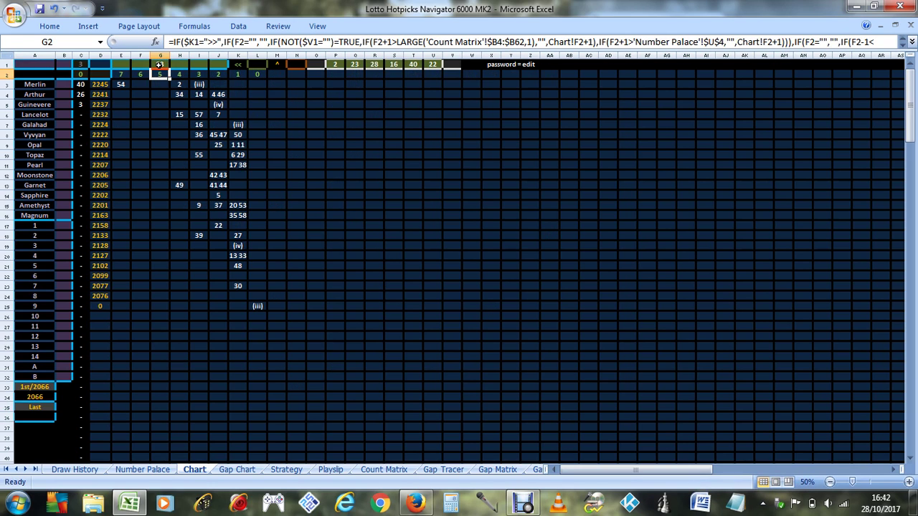
click(159, 64)
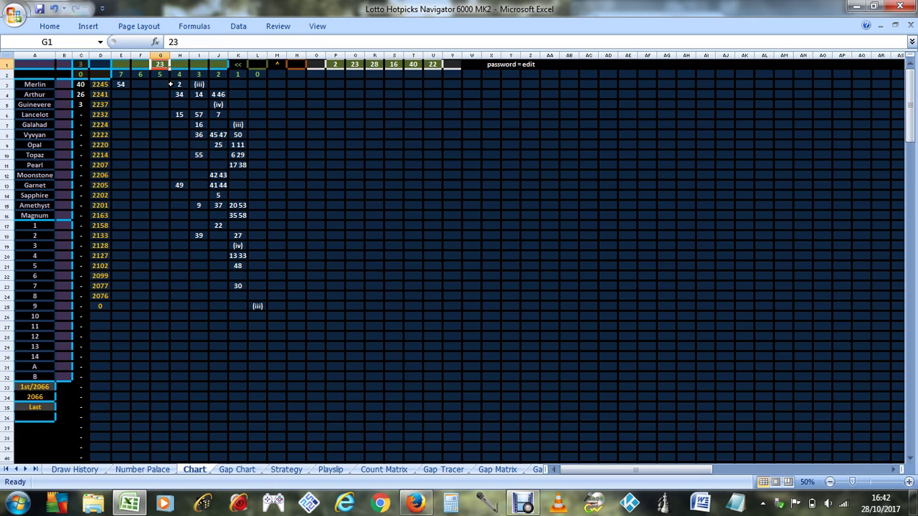
text(2)
key(Return)
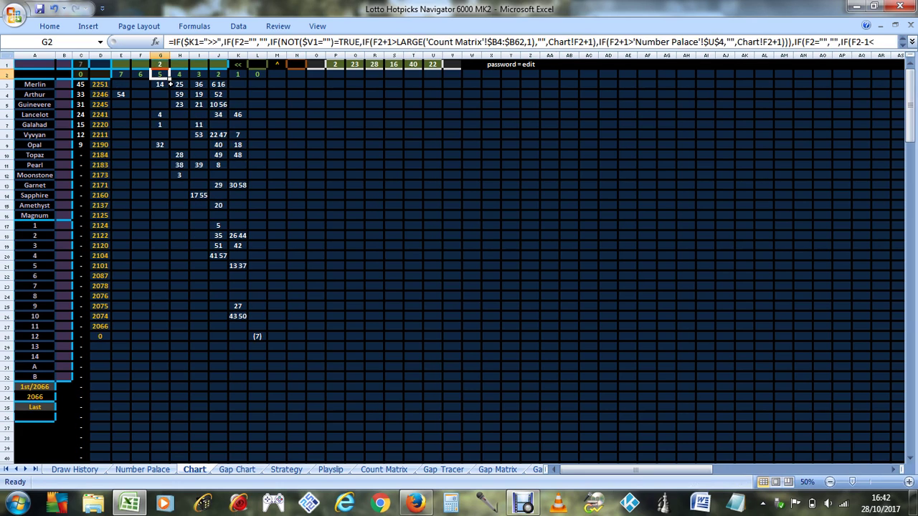
Step: Filter the limited chart in G1 by 40 and by 28 separately, checking 2 in draw 2184's row under 28
key(Up)
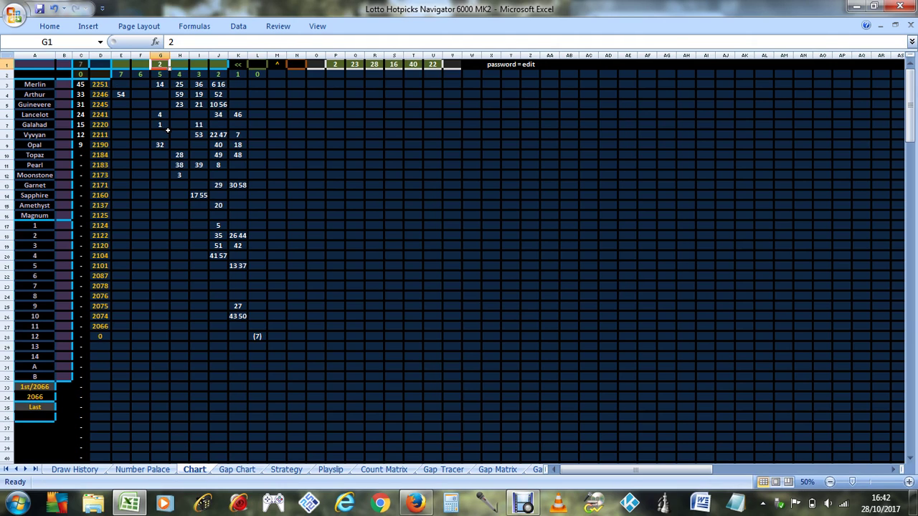
text(40)
key(Return)
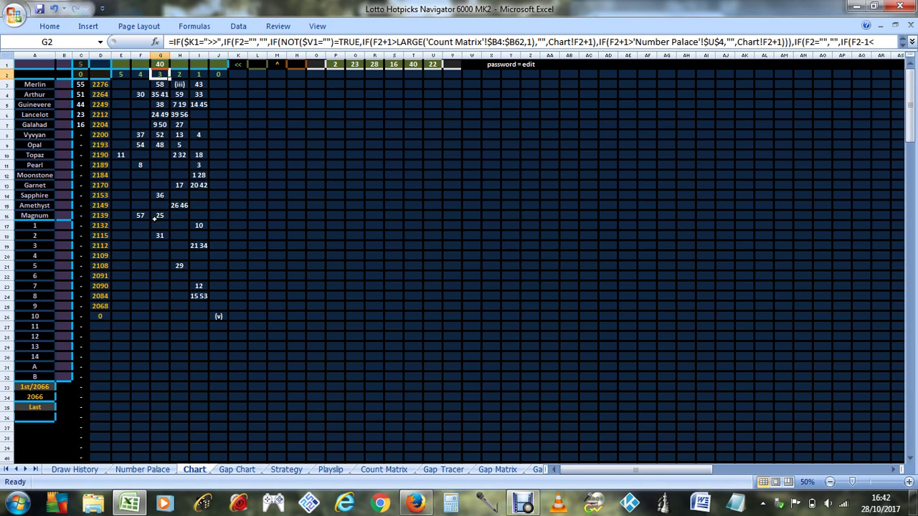
click(162, 65)
text(28)
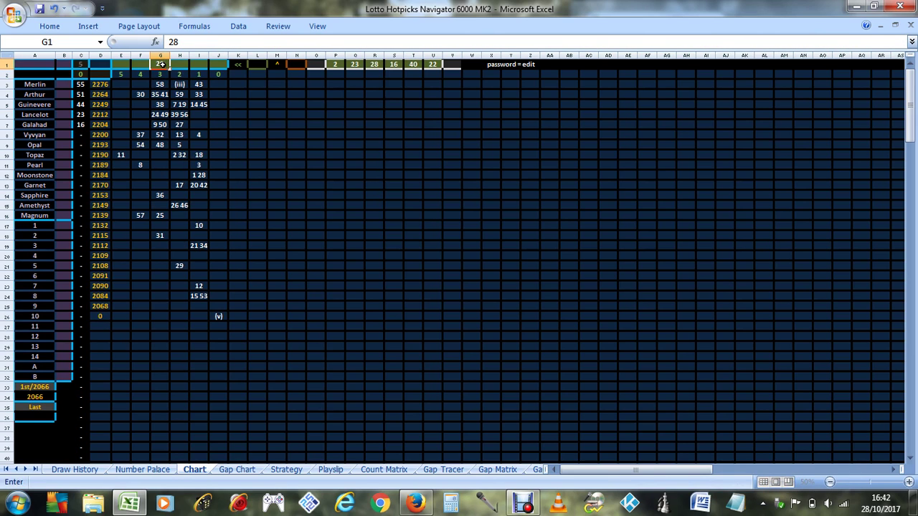
key(Return)
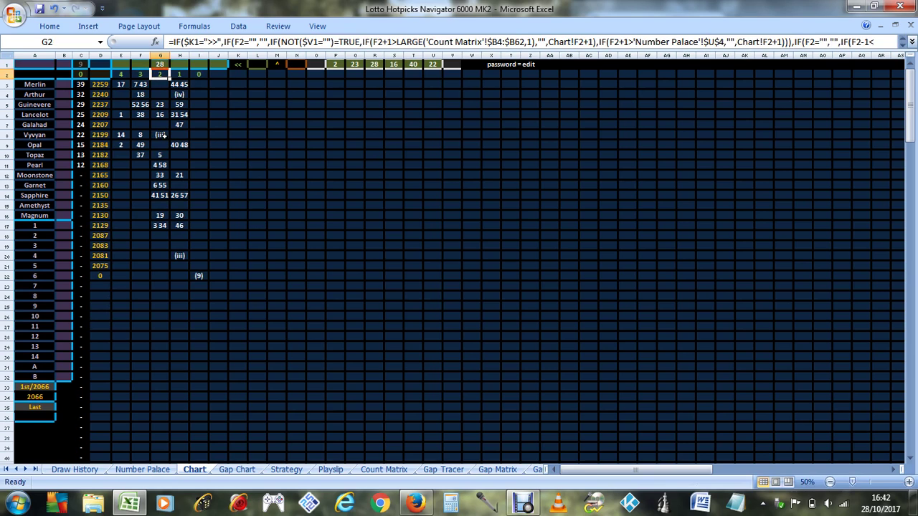
click(119, 145)
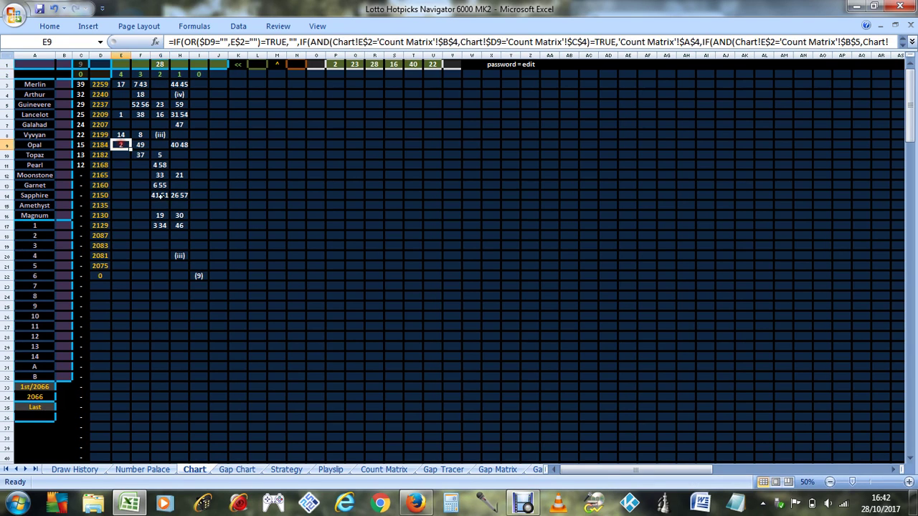
Step: Change the filter number in G1 to 22 and examine the positions in the limited chart
click(160, 64)
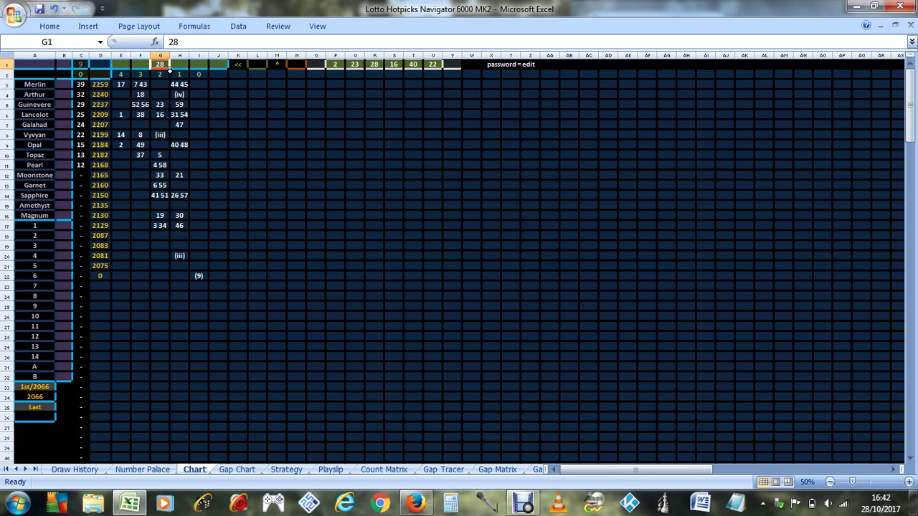
text(22)
key(Return)
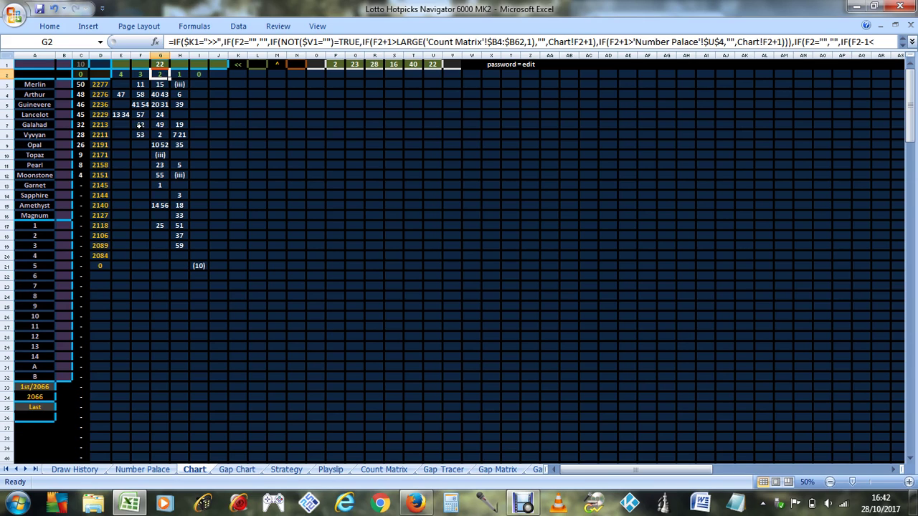
Step: Clear the filter number in G1 and select the six picks in P1:U1
click(160, 65)
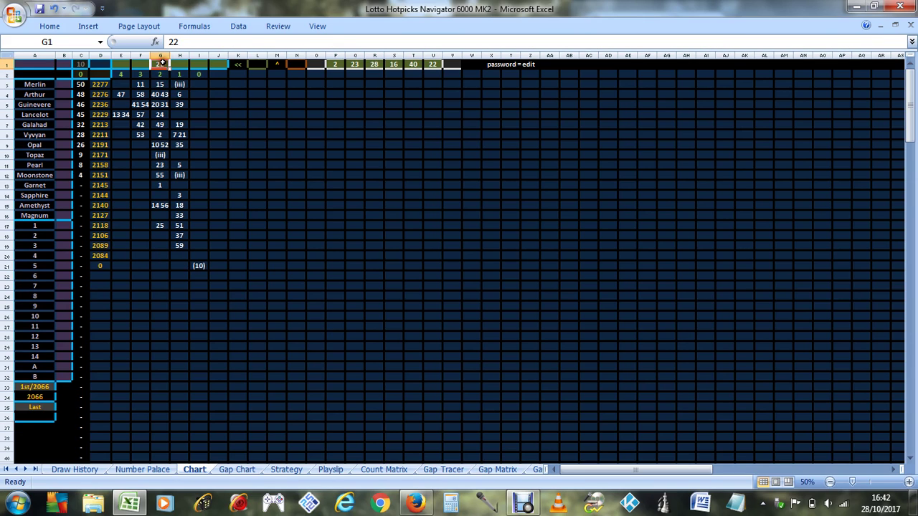
key(Delete)
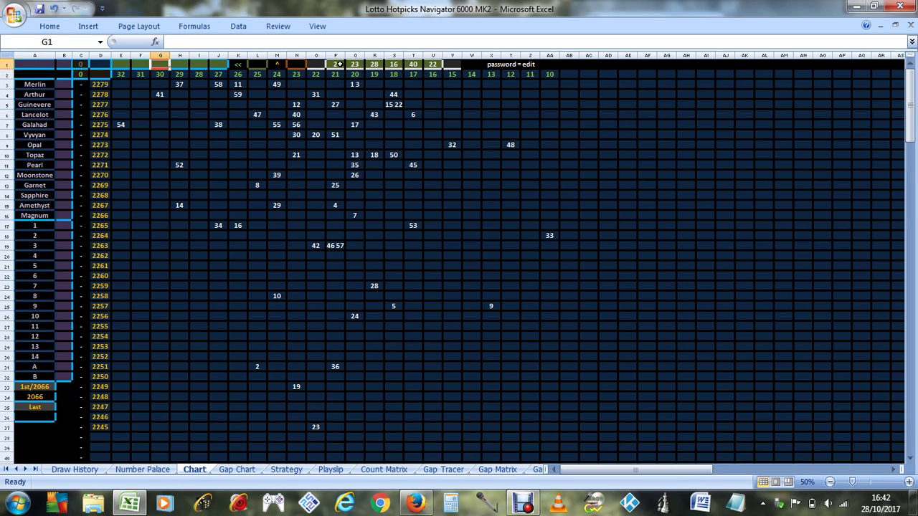
drag(337, 63, 438, 65)
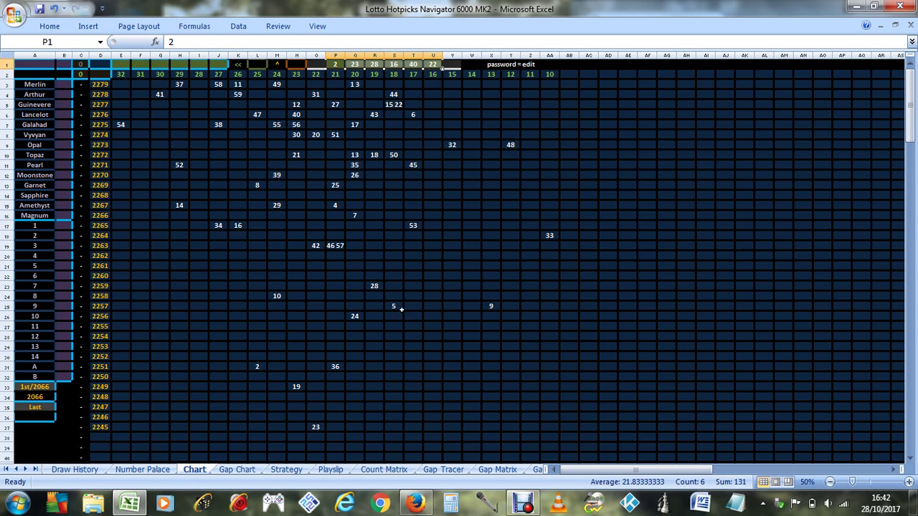
click(523, 503)
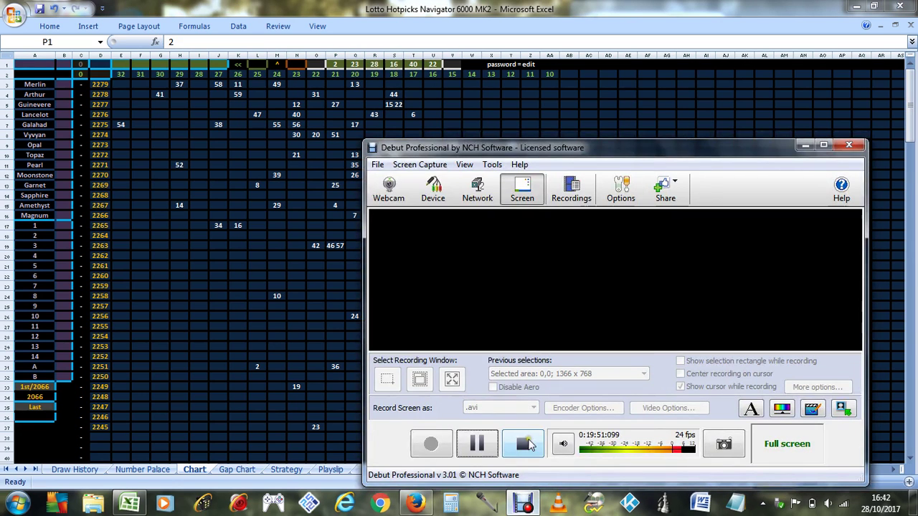